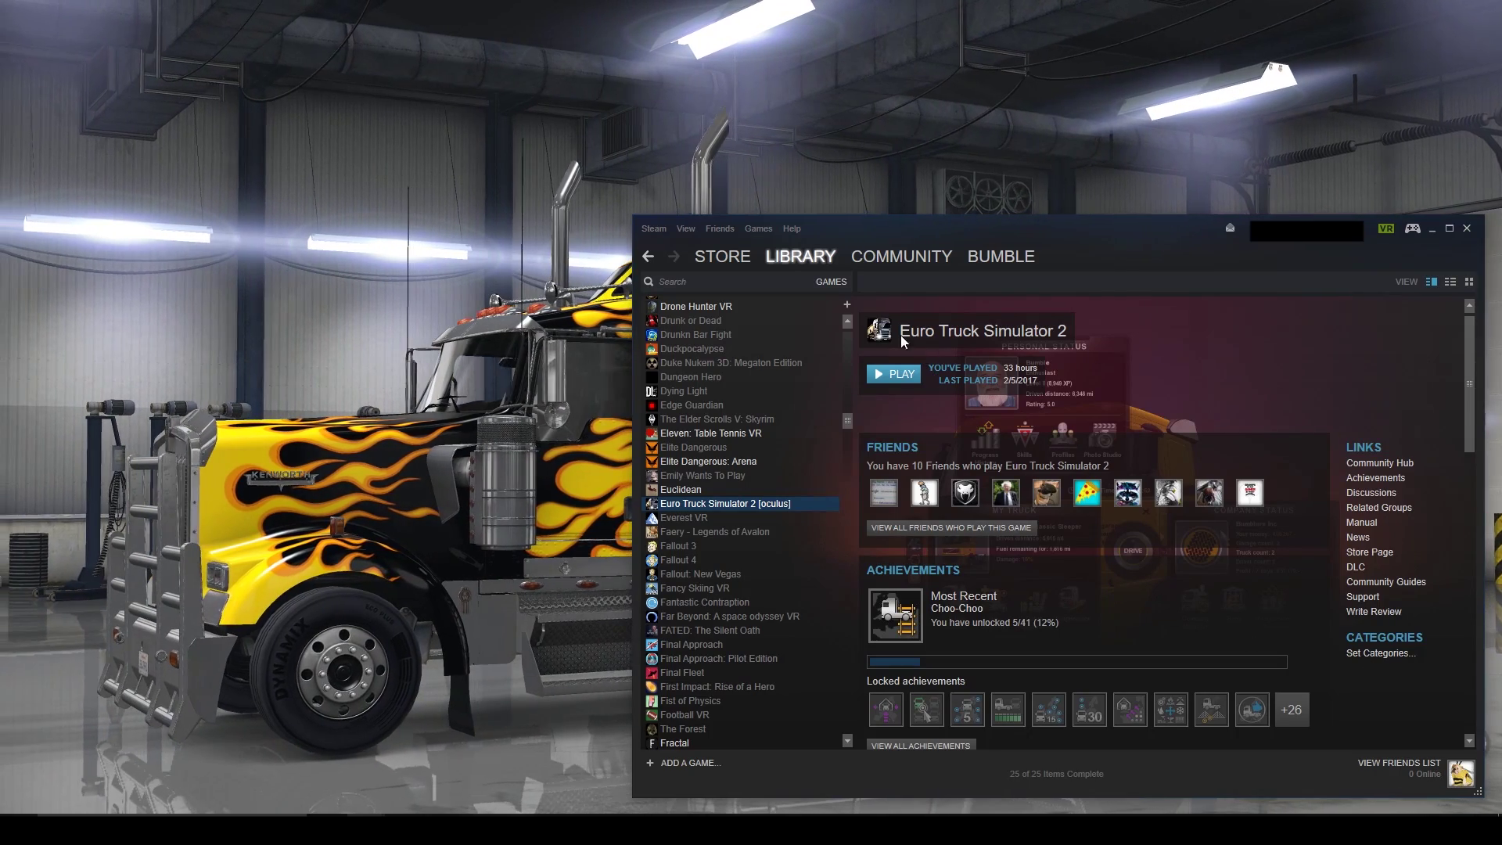
Step: Opt Euro Truck Simulator 2 into the beta "oculus - Oculus/Vive - 1.26 - (SDK 1.4.0)" in its properties
left_click(831, 282)
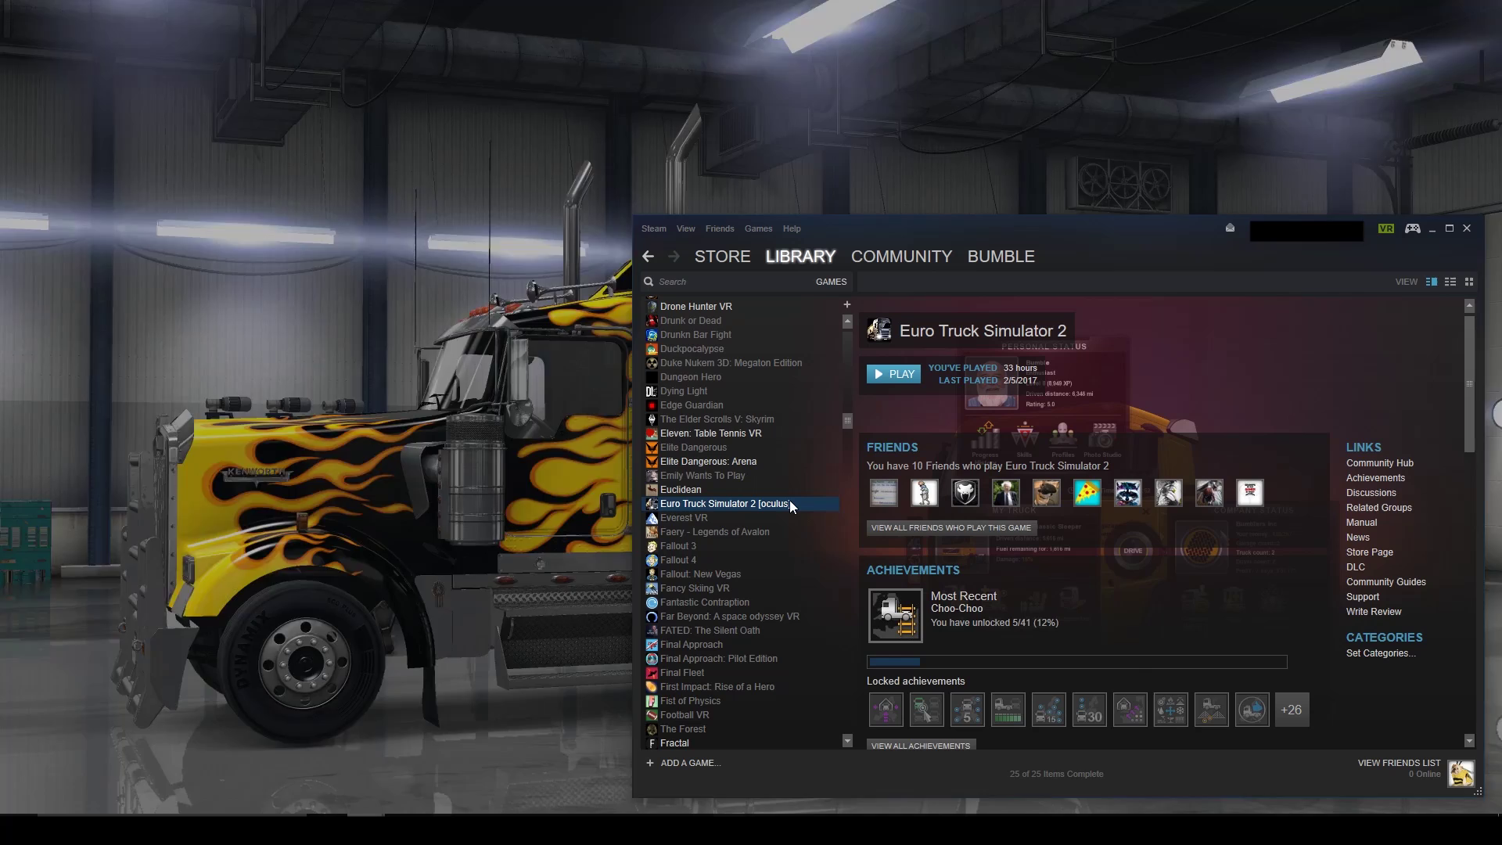
right_click(757, 500)
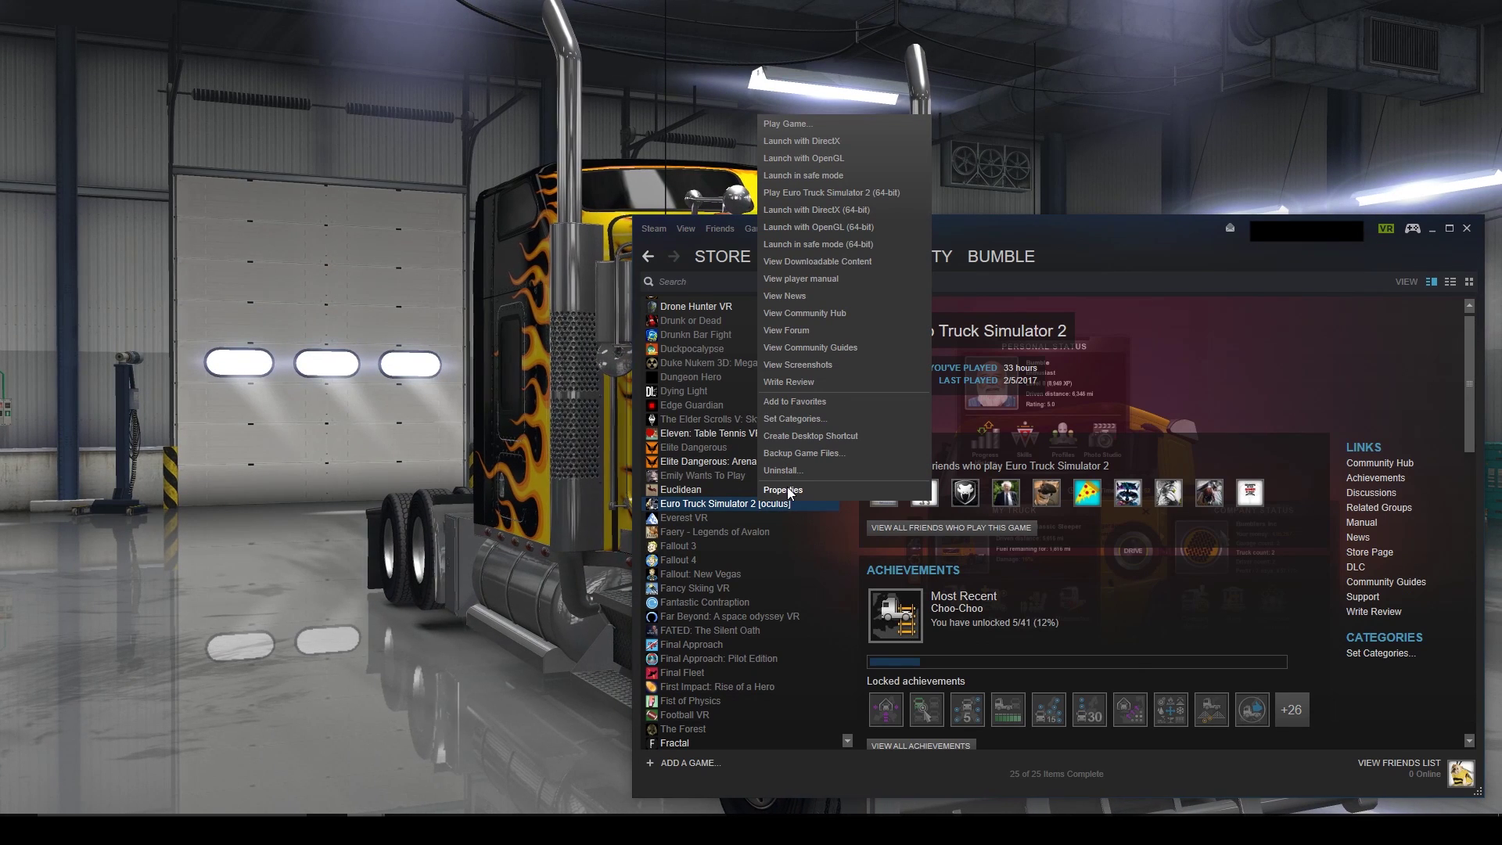
left_click(787, 488)
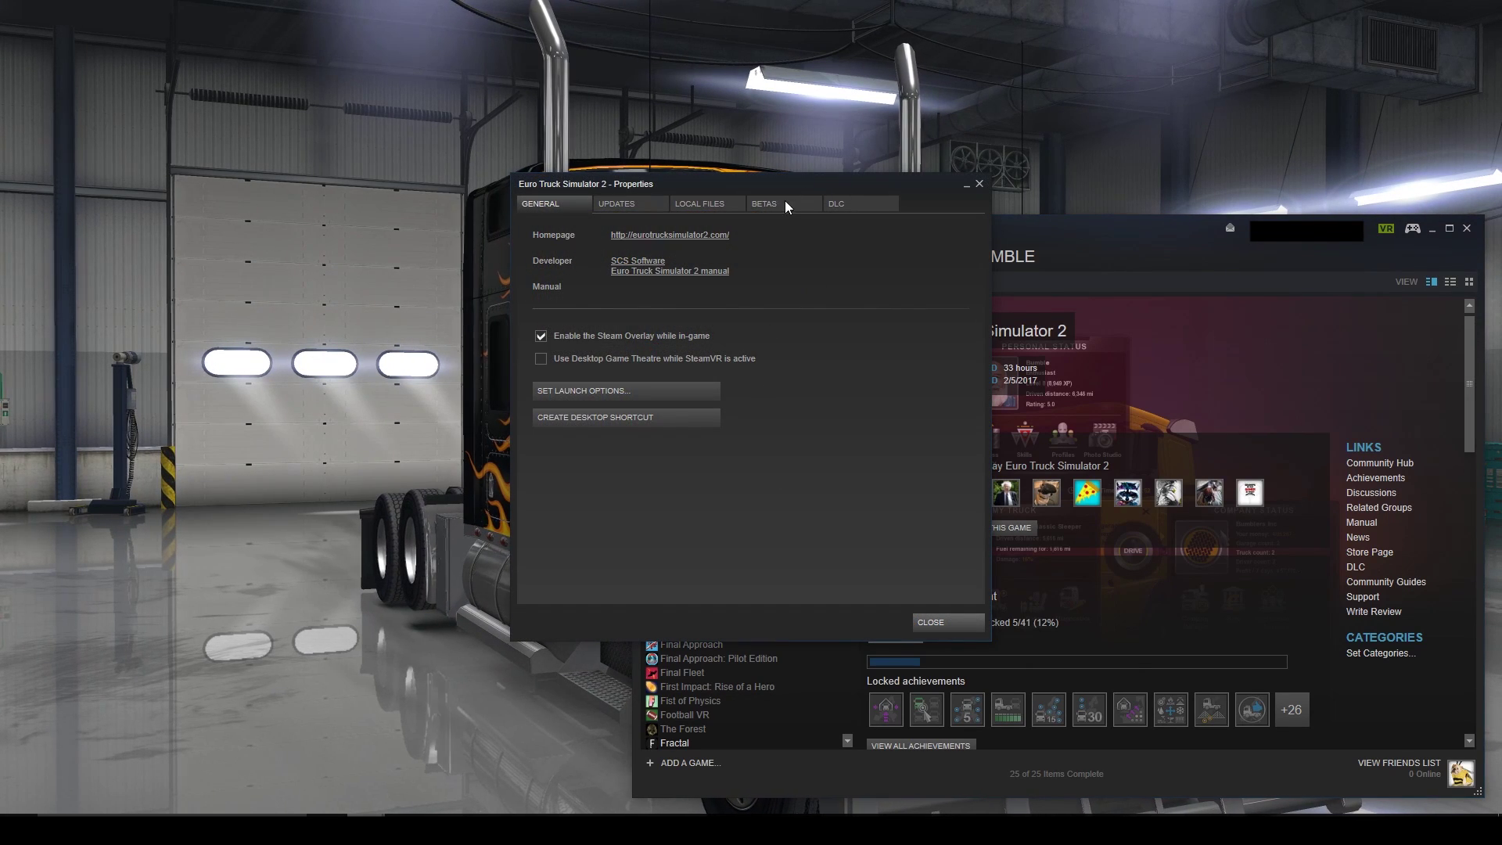
left_click(785, 202)
left_click(741, 261)
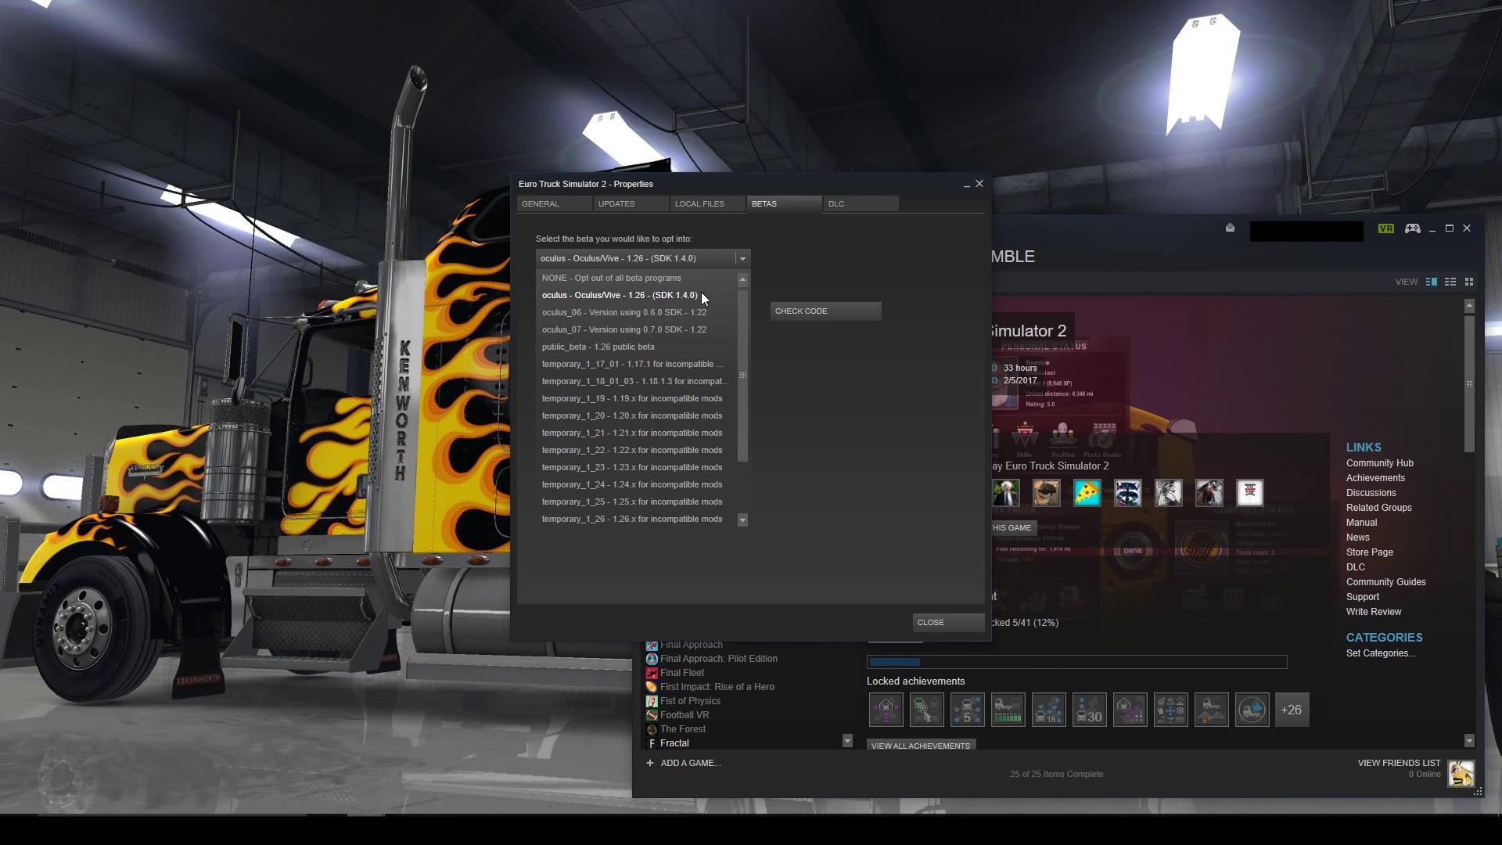
left_click(697, 291)
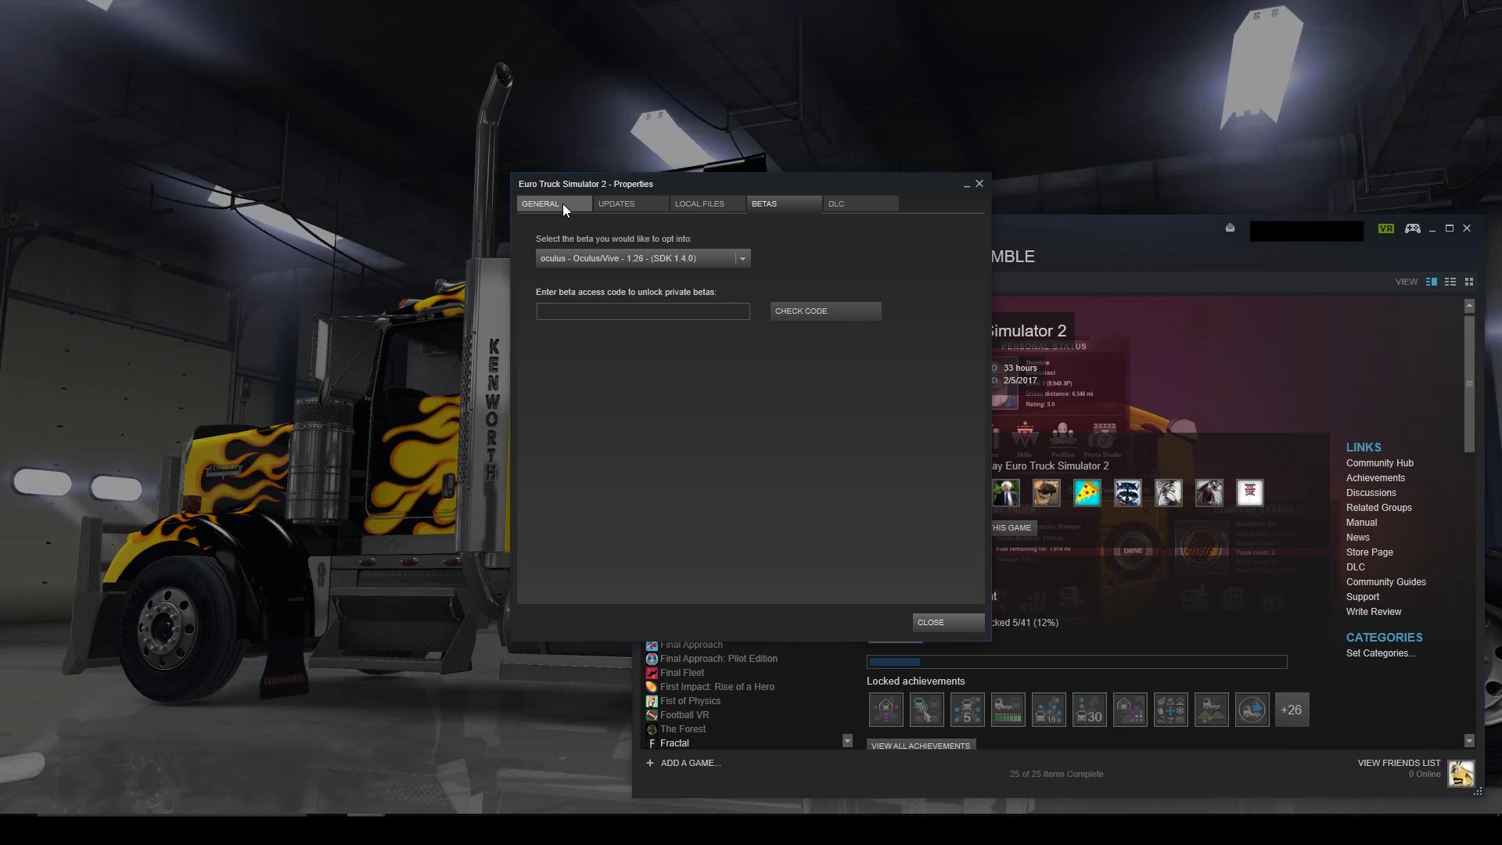
Step: Set the launch options of Euro Truck Simulator 2 to -openvr and close its properties
left_click(561, 204)
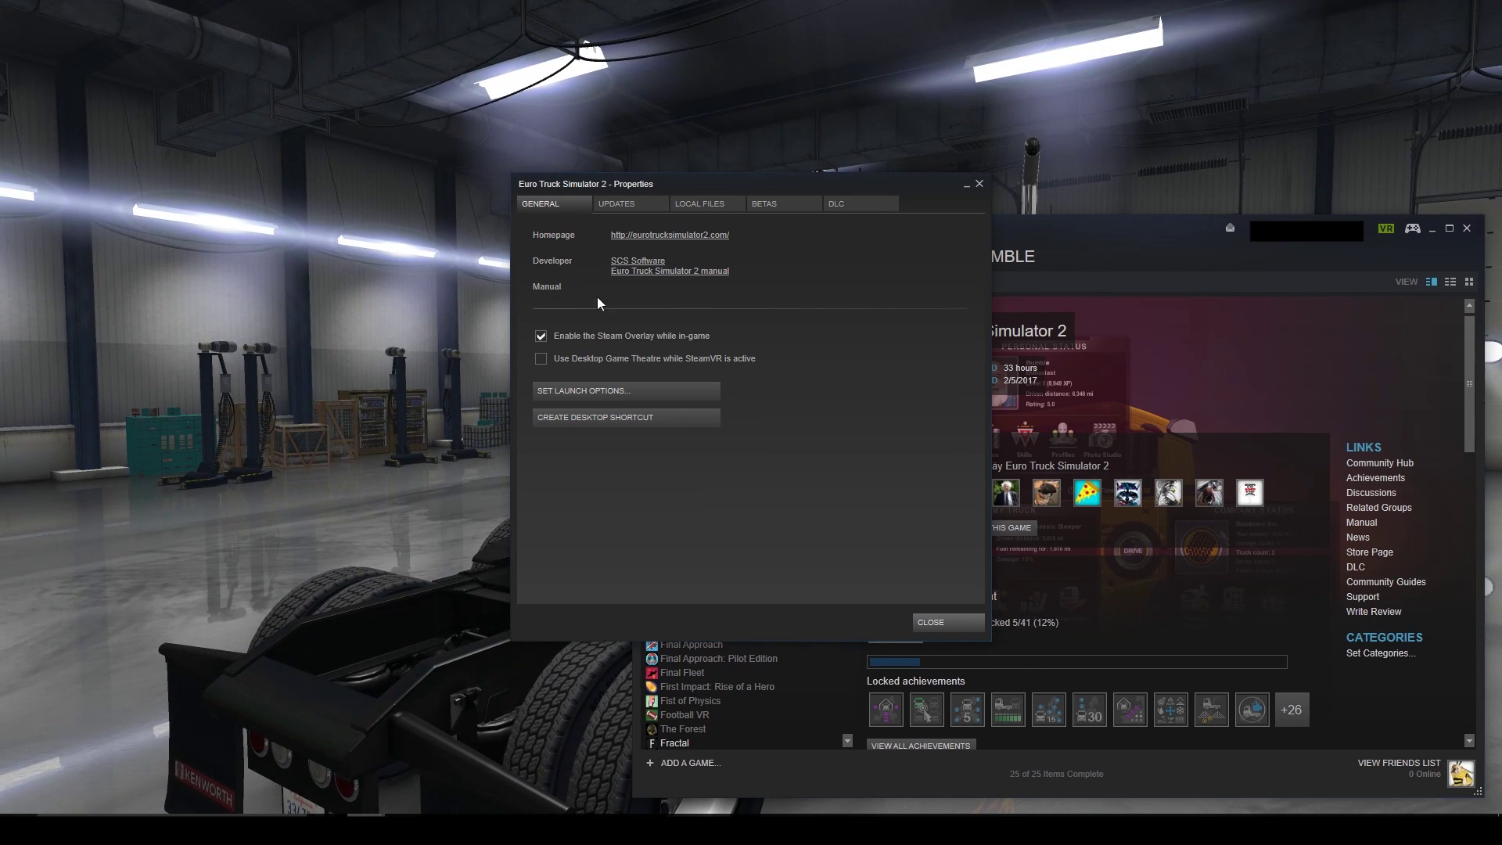
left_click(644, 389)
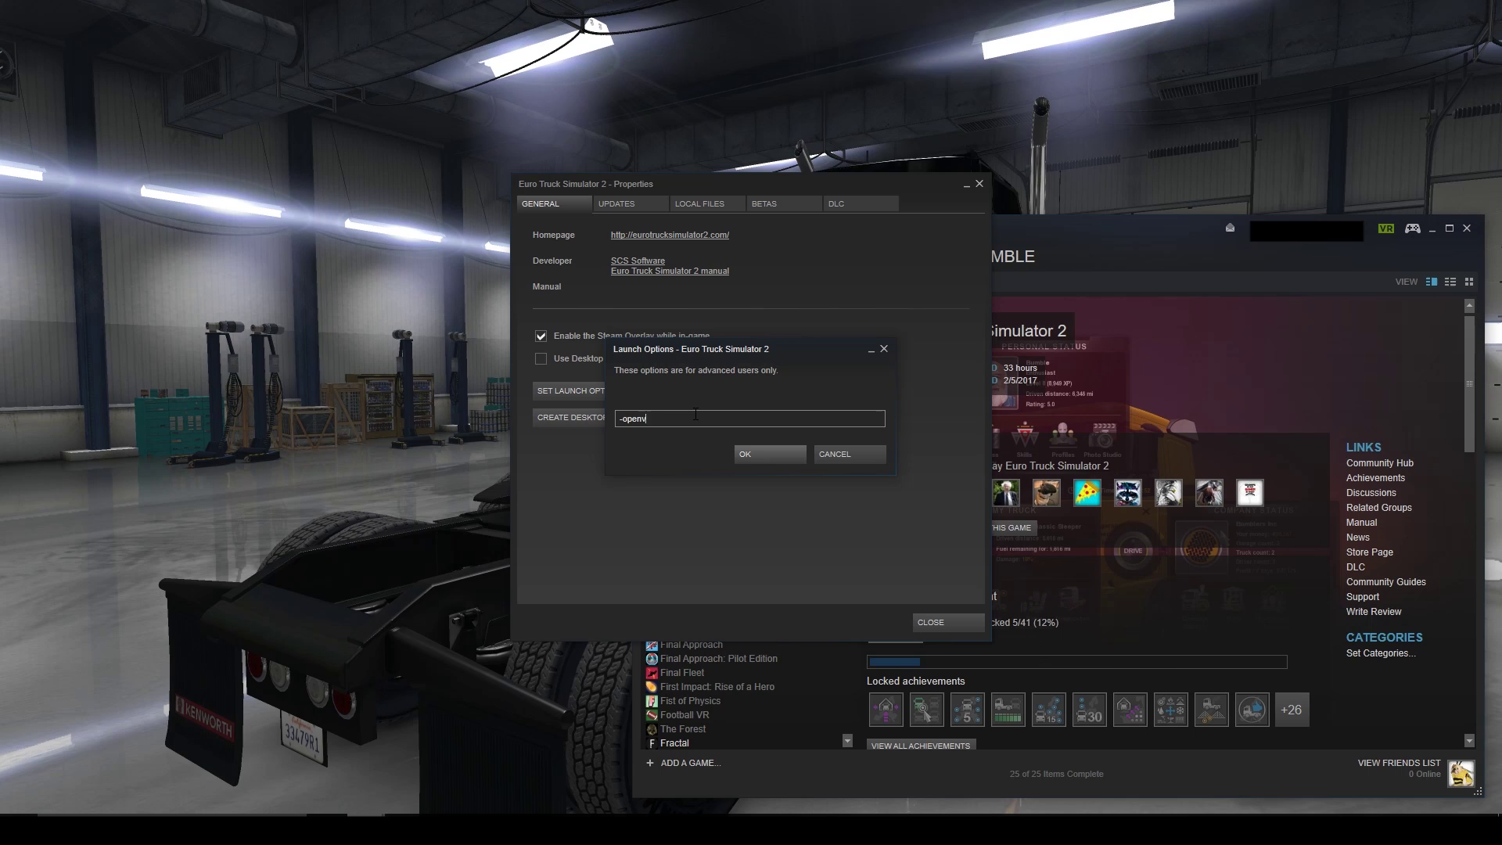
key("BackSpace")
key("BackSpace")
key("BackSpace")
key("BackSpace")
key("BackSpace")
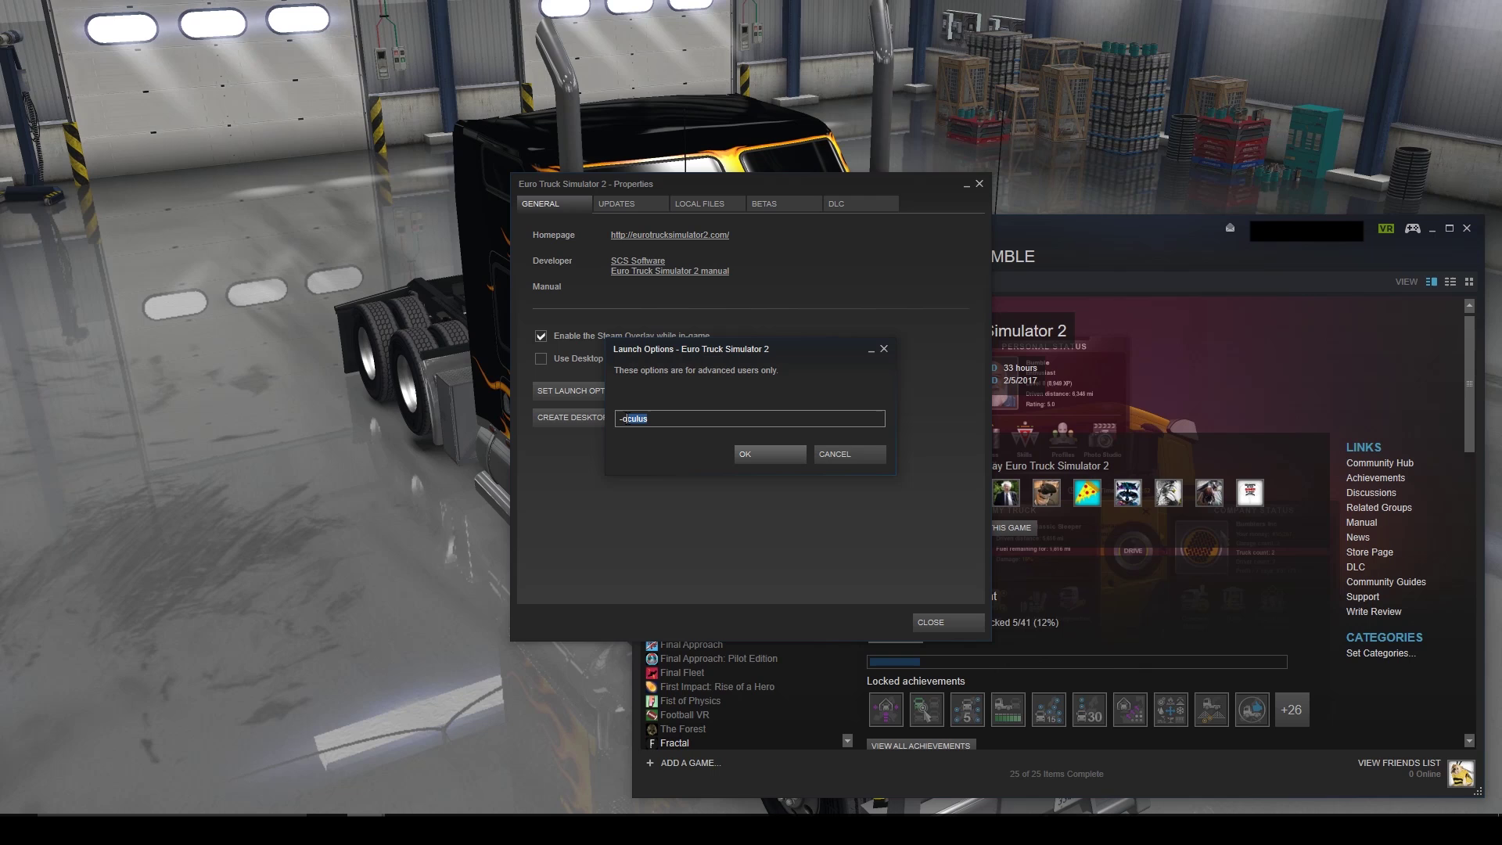
type("openvr")
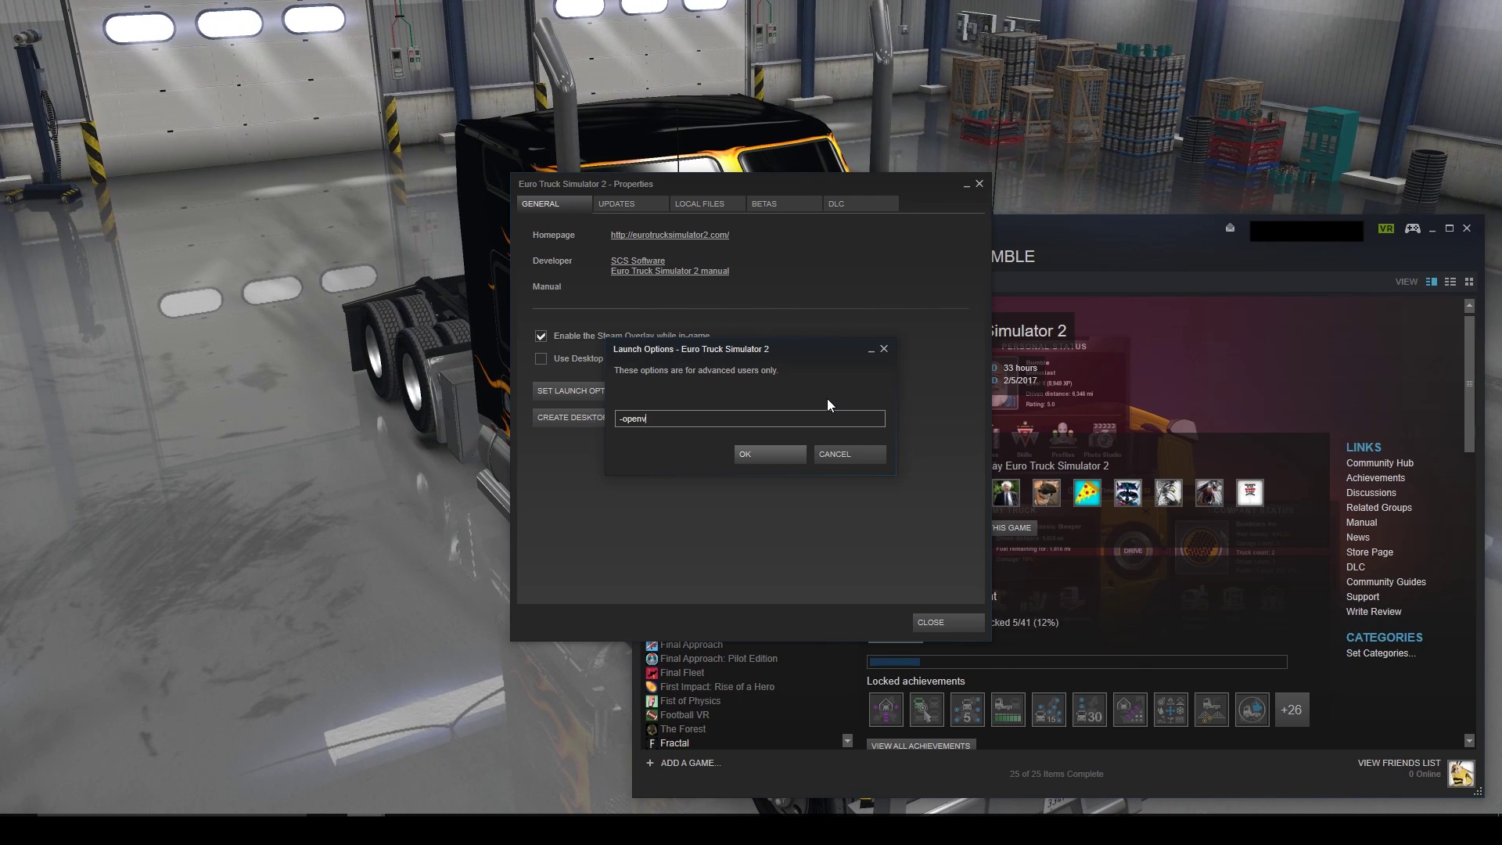
left_click(777, 453)
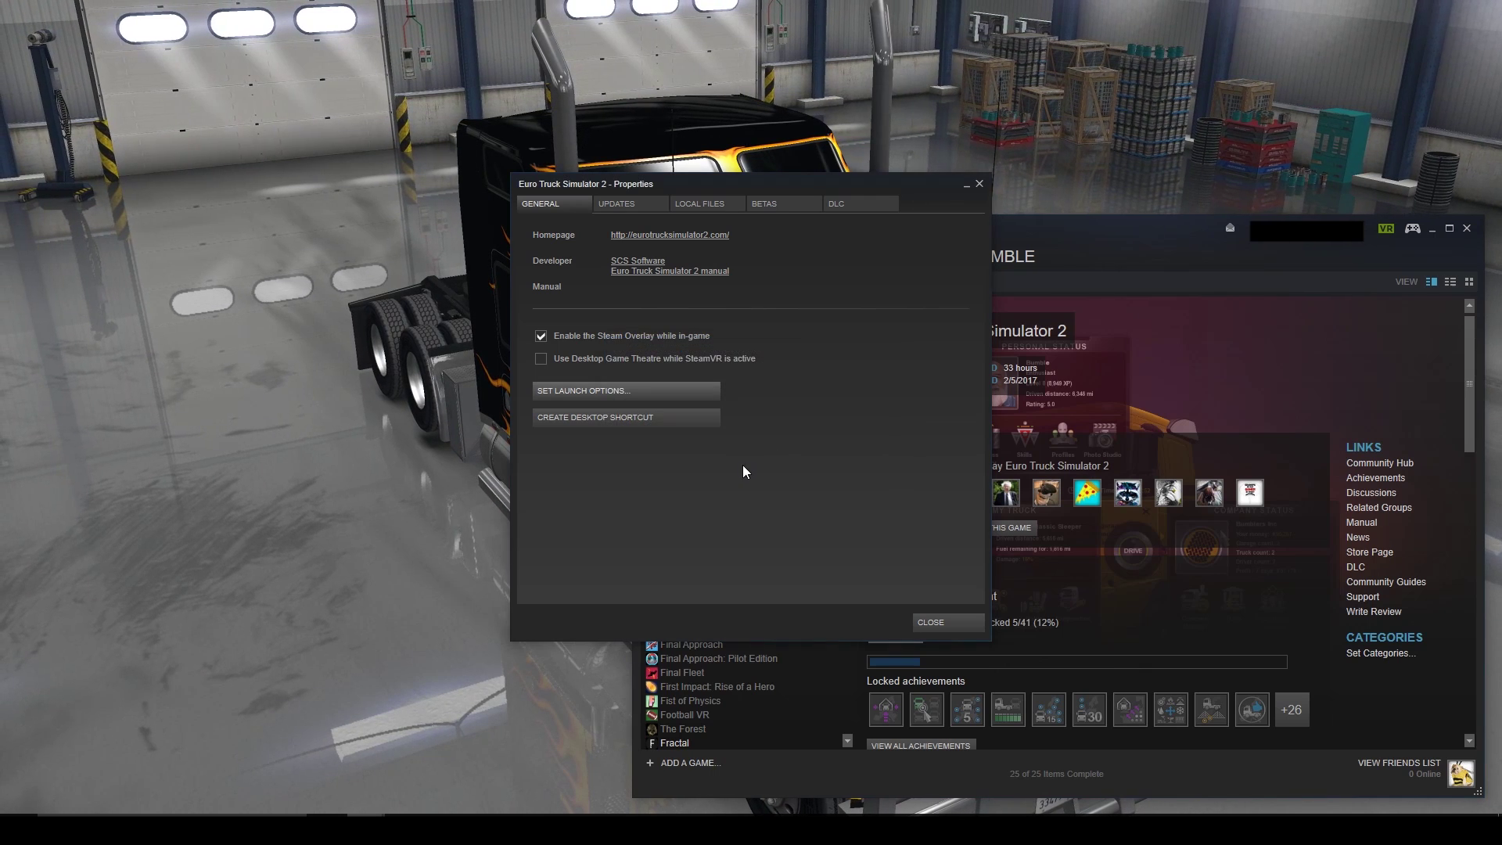
left_click(926, 623)
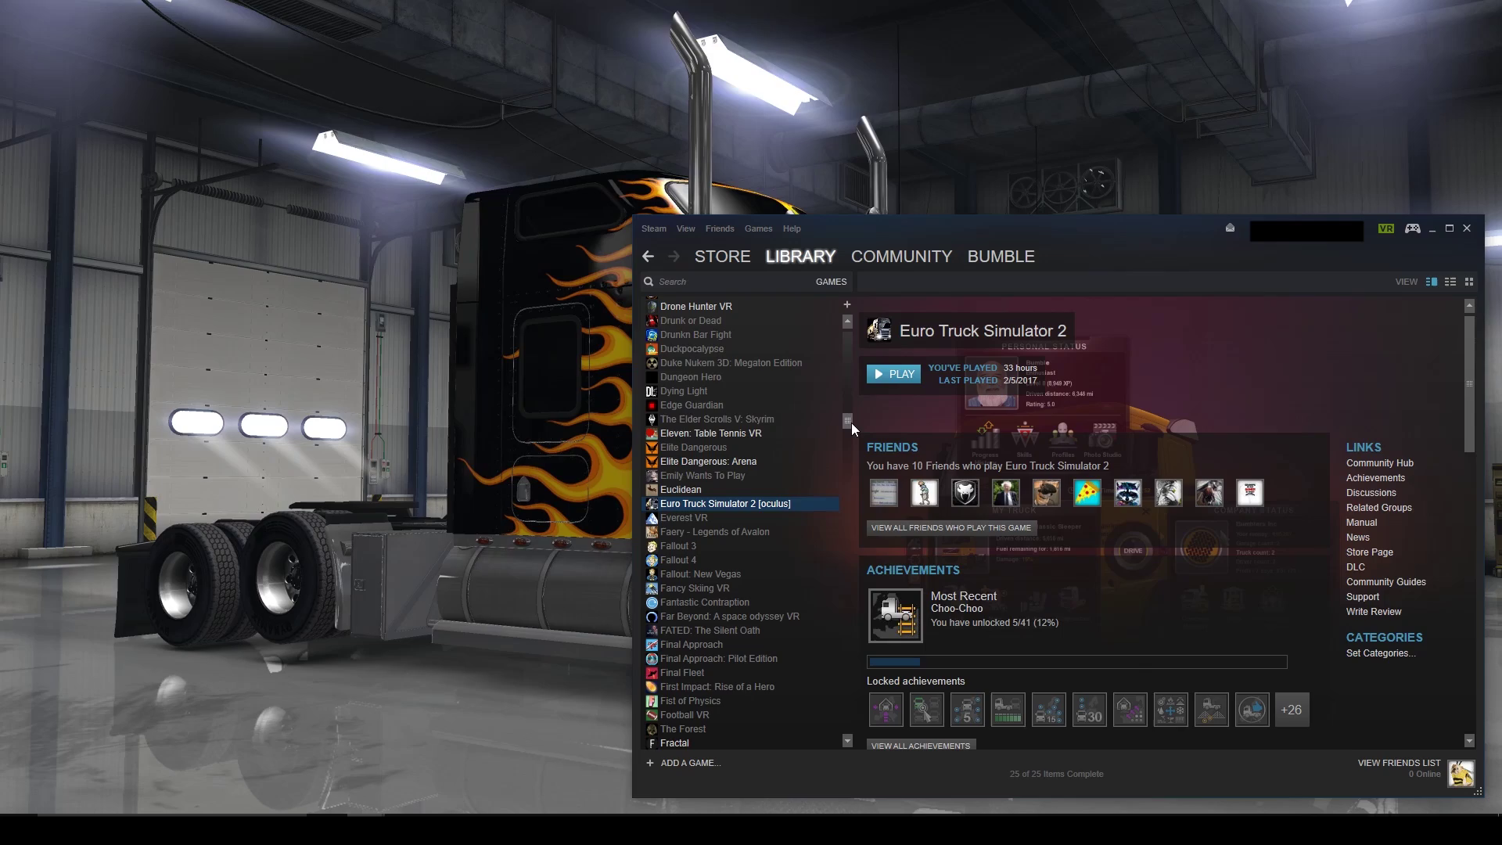
Step: Go to the start of the games library, switch to American Truck Simulator and open its graphics options
left_click_drag(846, 420, 850, 332)
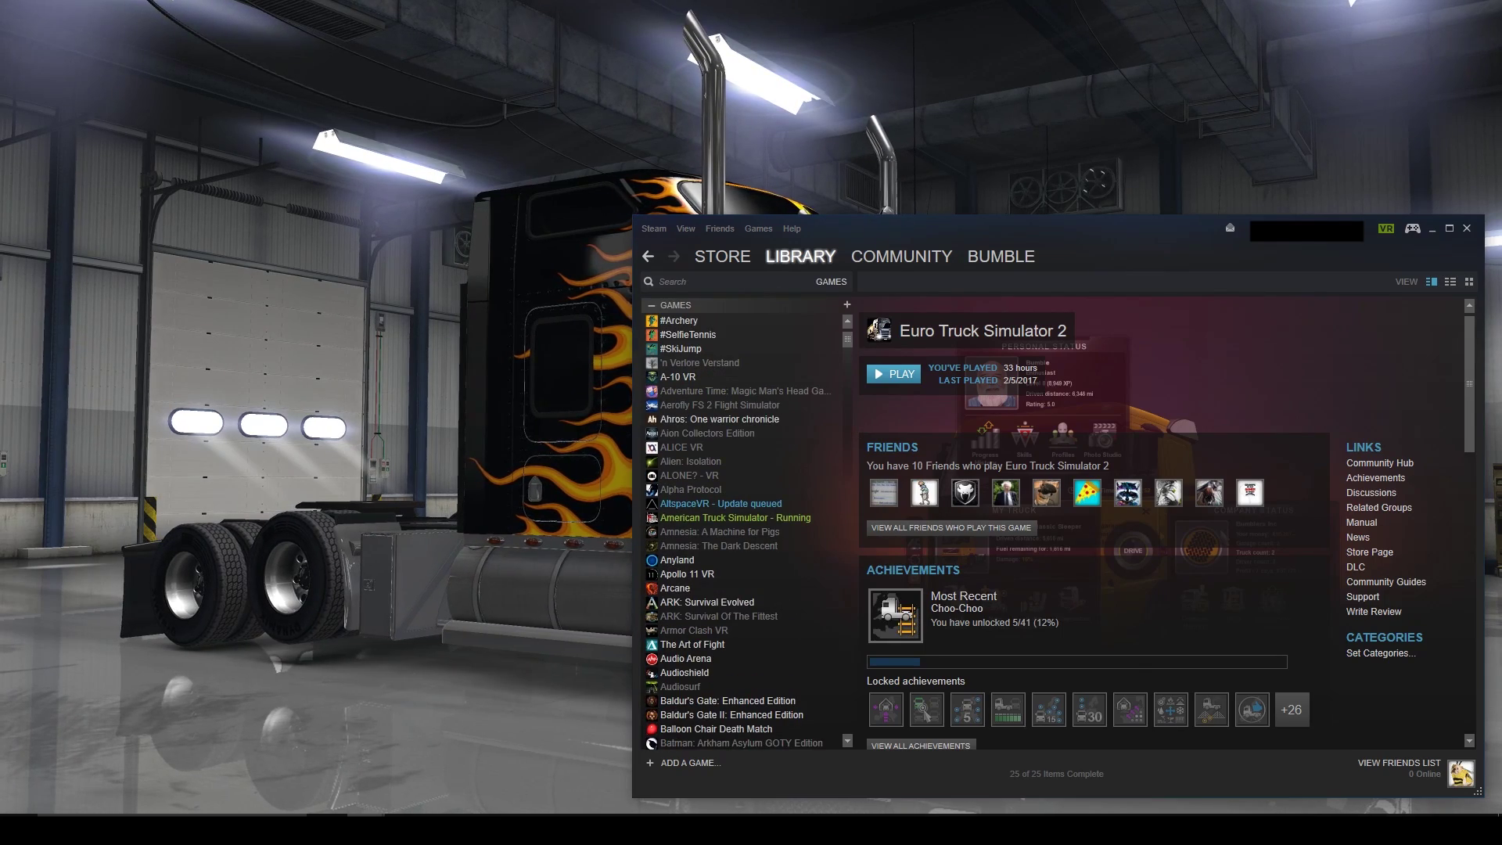
key("alt+Tab")
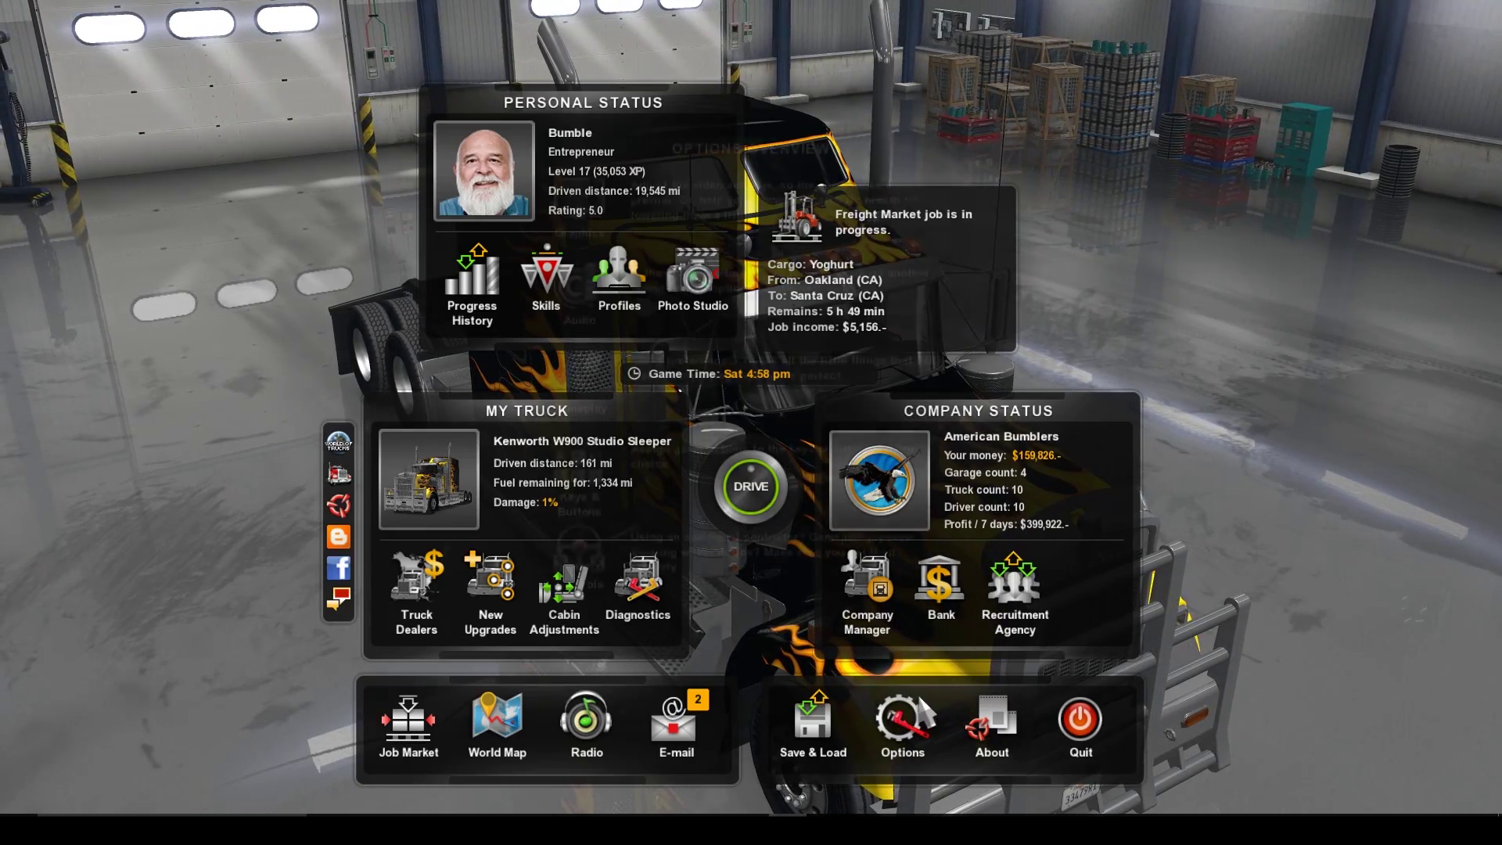
left_click(902, 720)
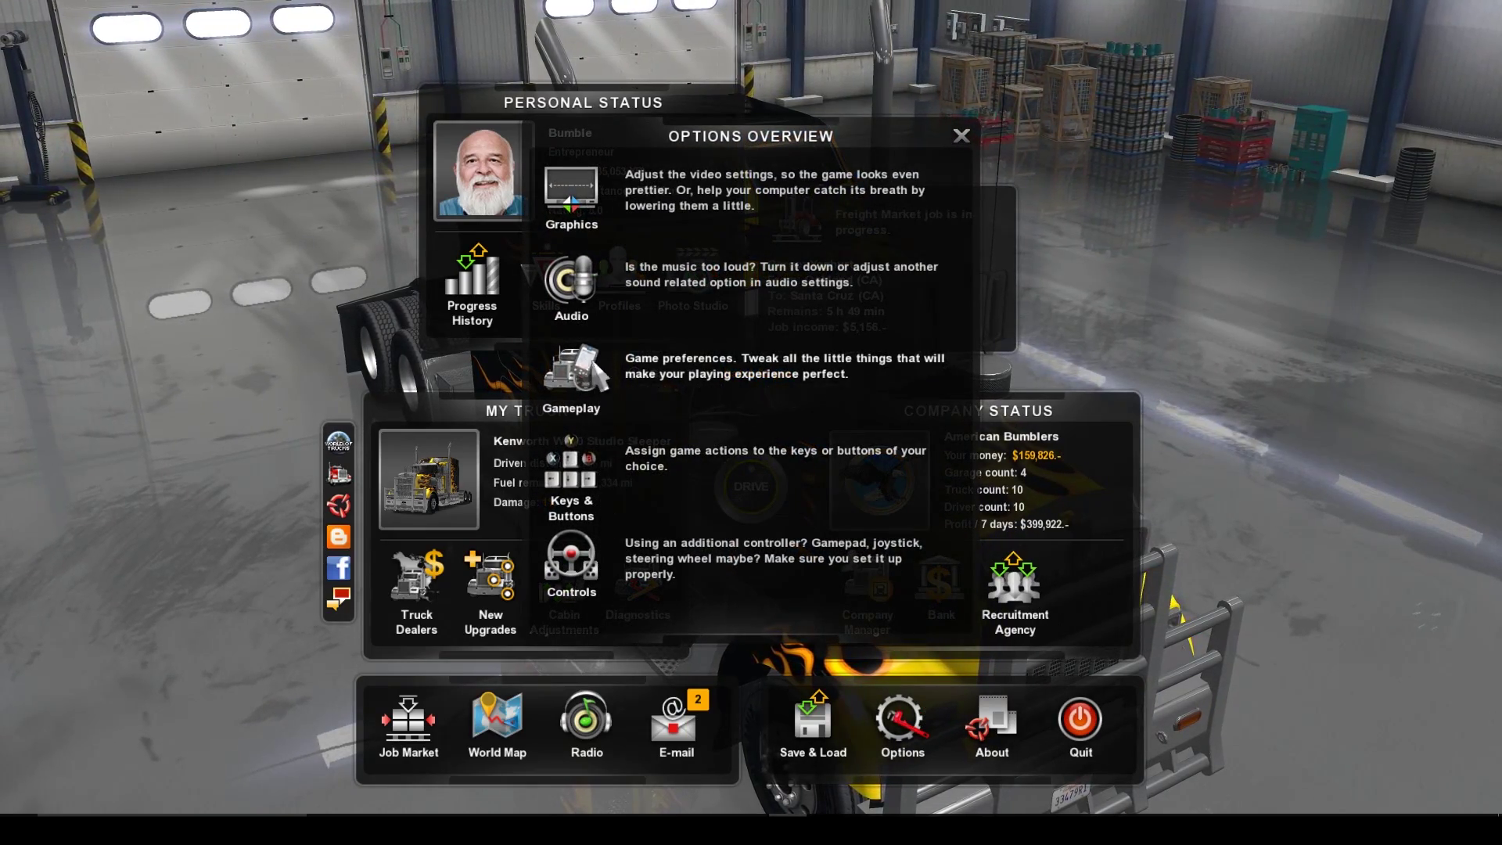
left_click(577, 230)
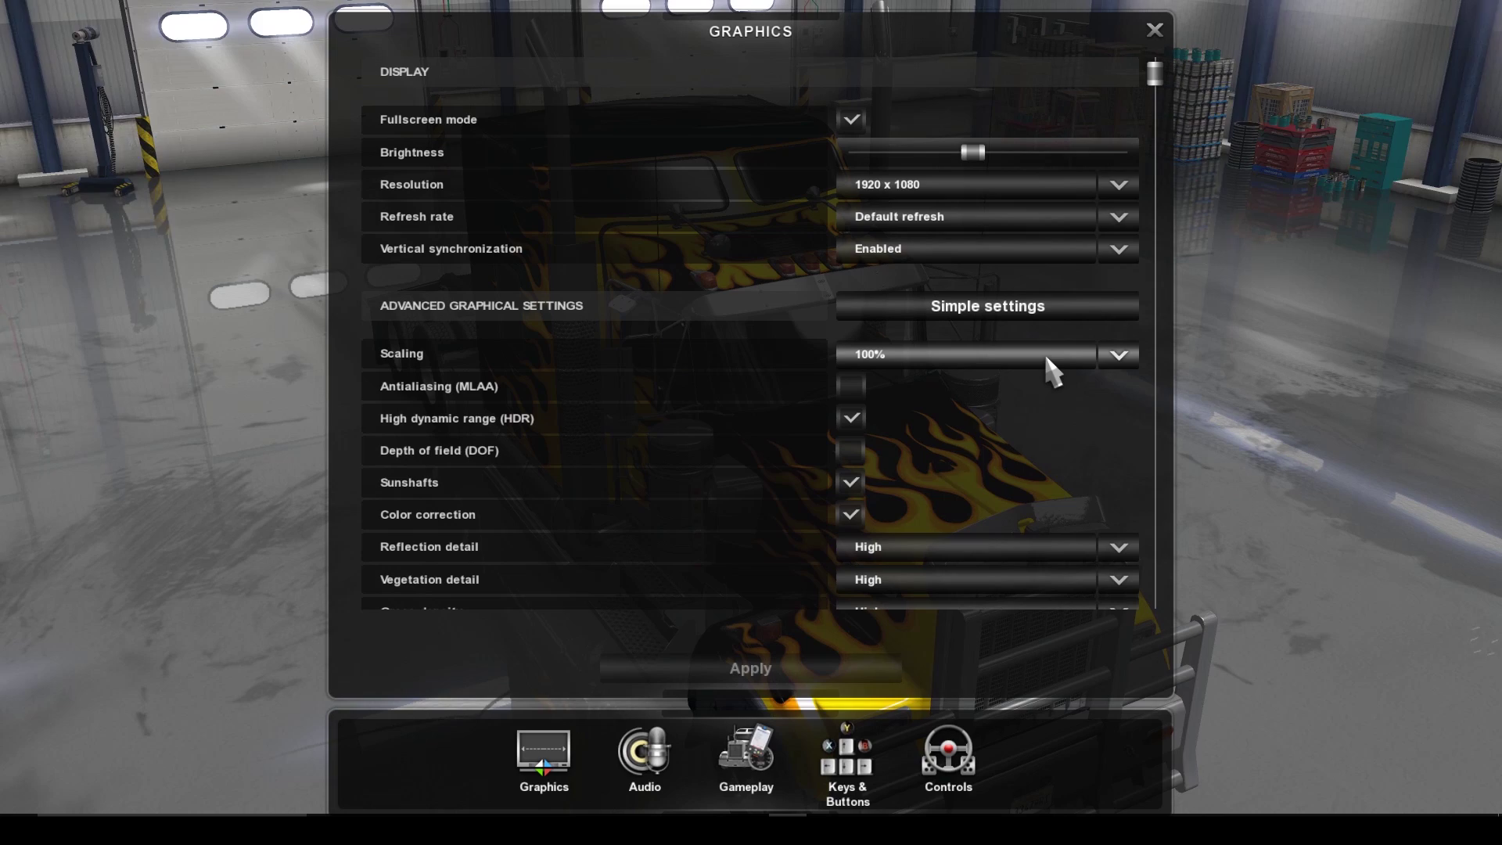
Step: Review the display and advanced graphics settings, compare them with the simple settings, and keep scaling at 100%
scroll(1034, 387, "down", 3)
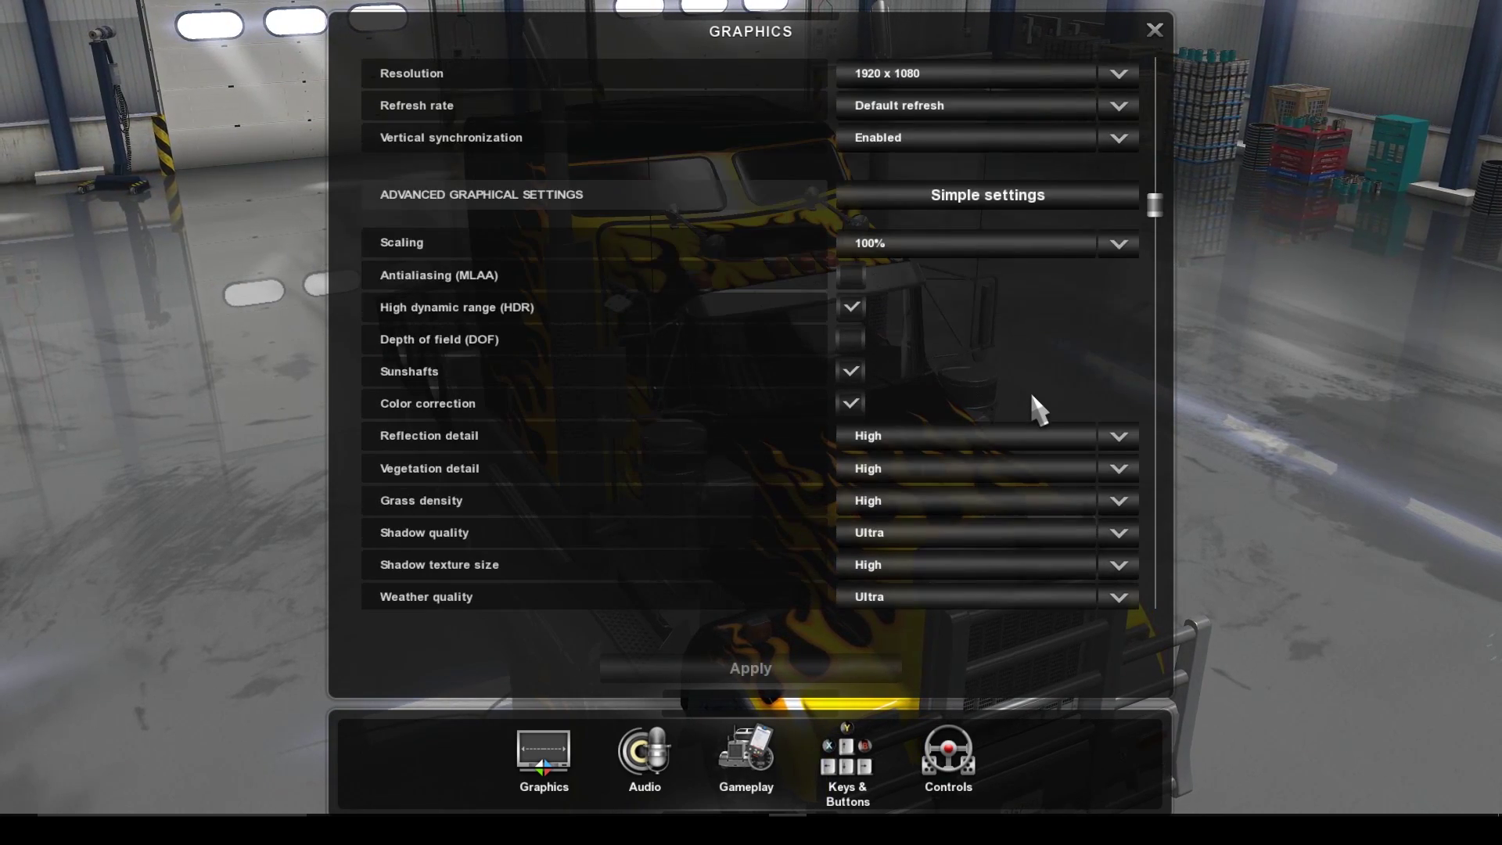
scroll(1029, 391, "down", 2)
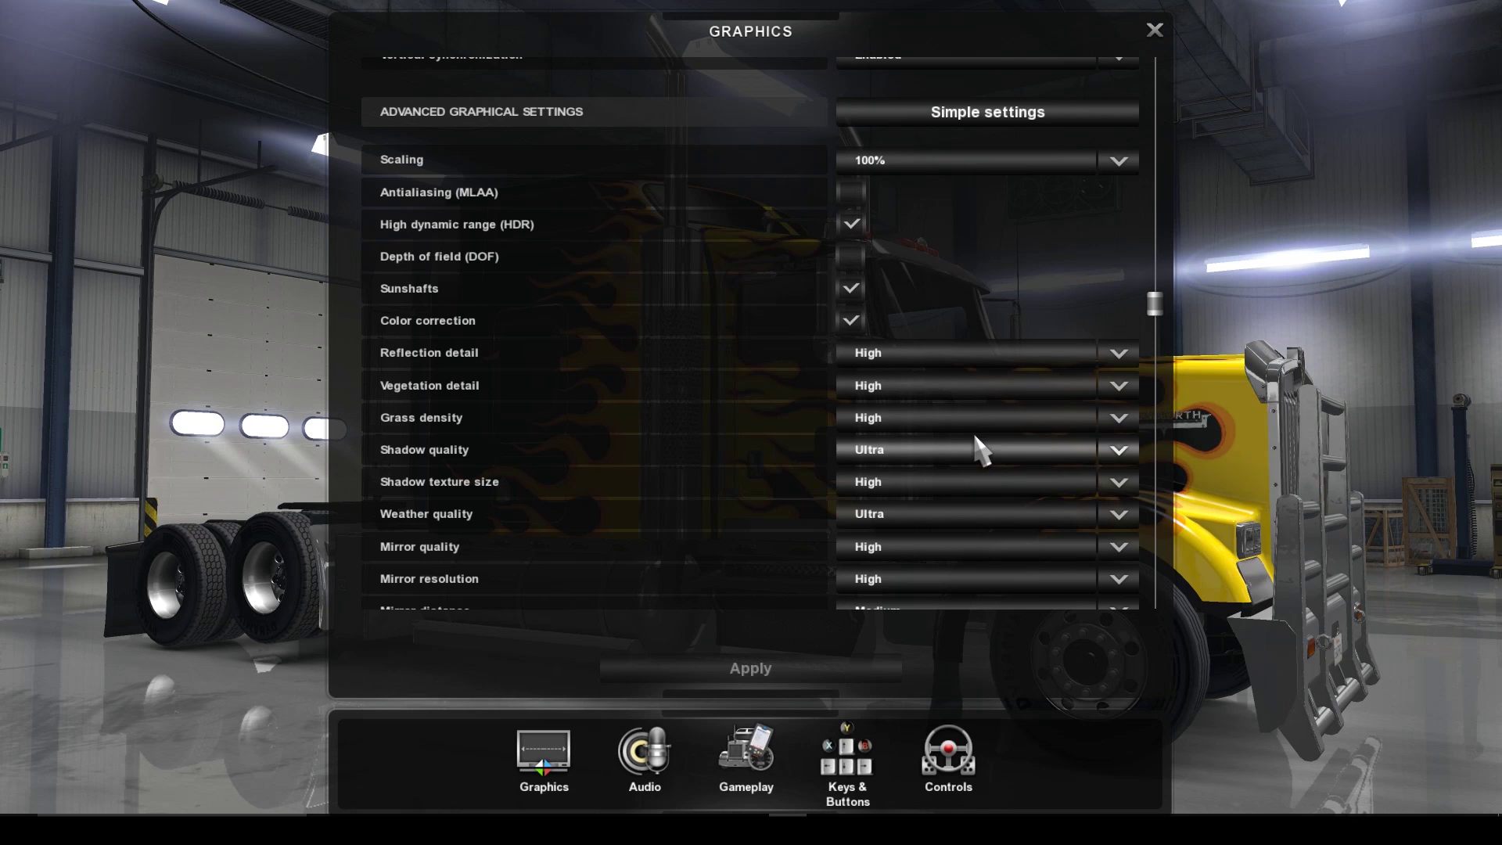
scroll(782, 399, "up", 4)
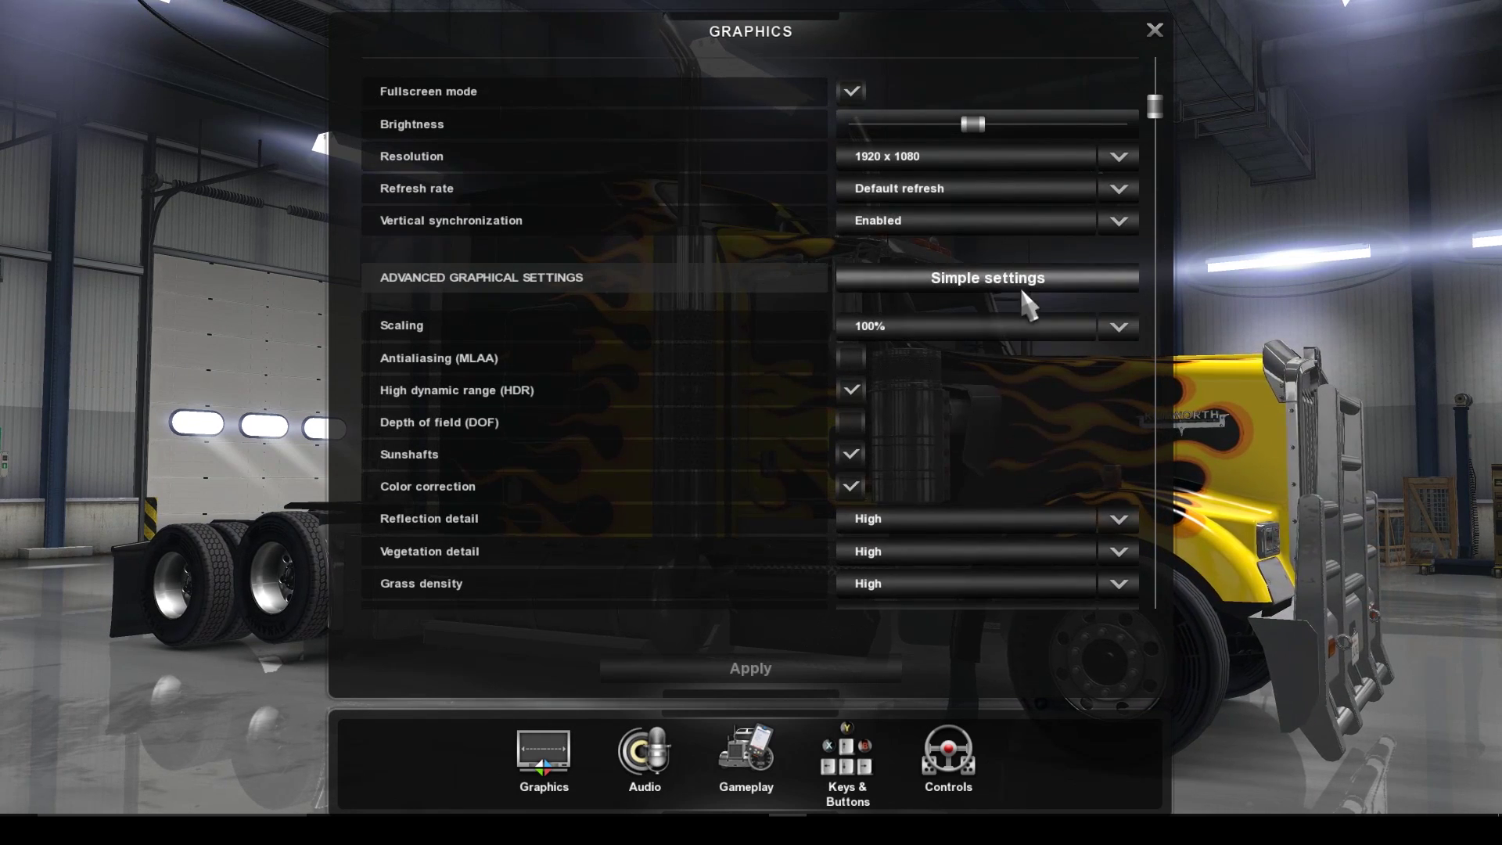
left_click(979, 290)
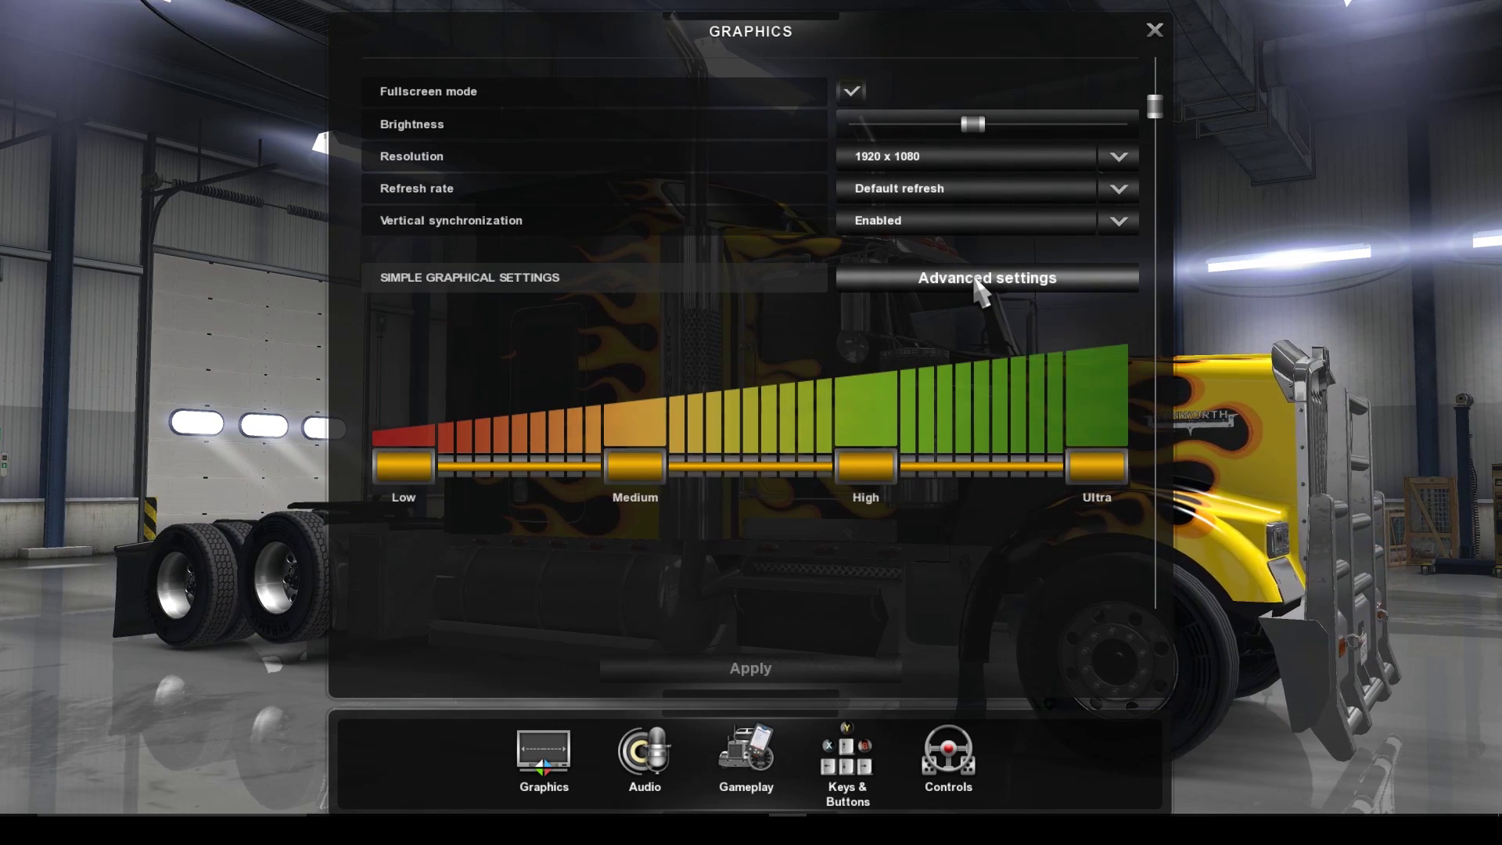
left_click(1046, 283)
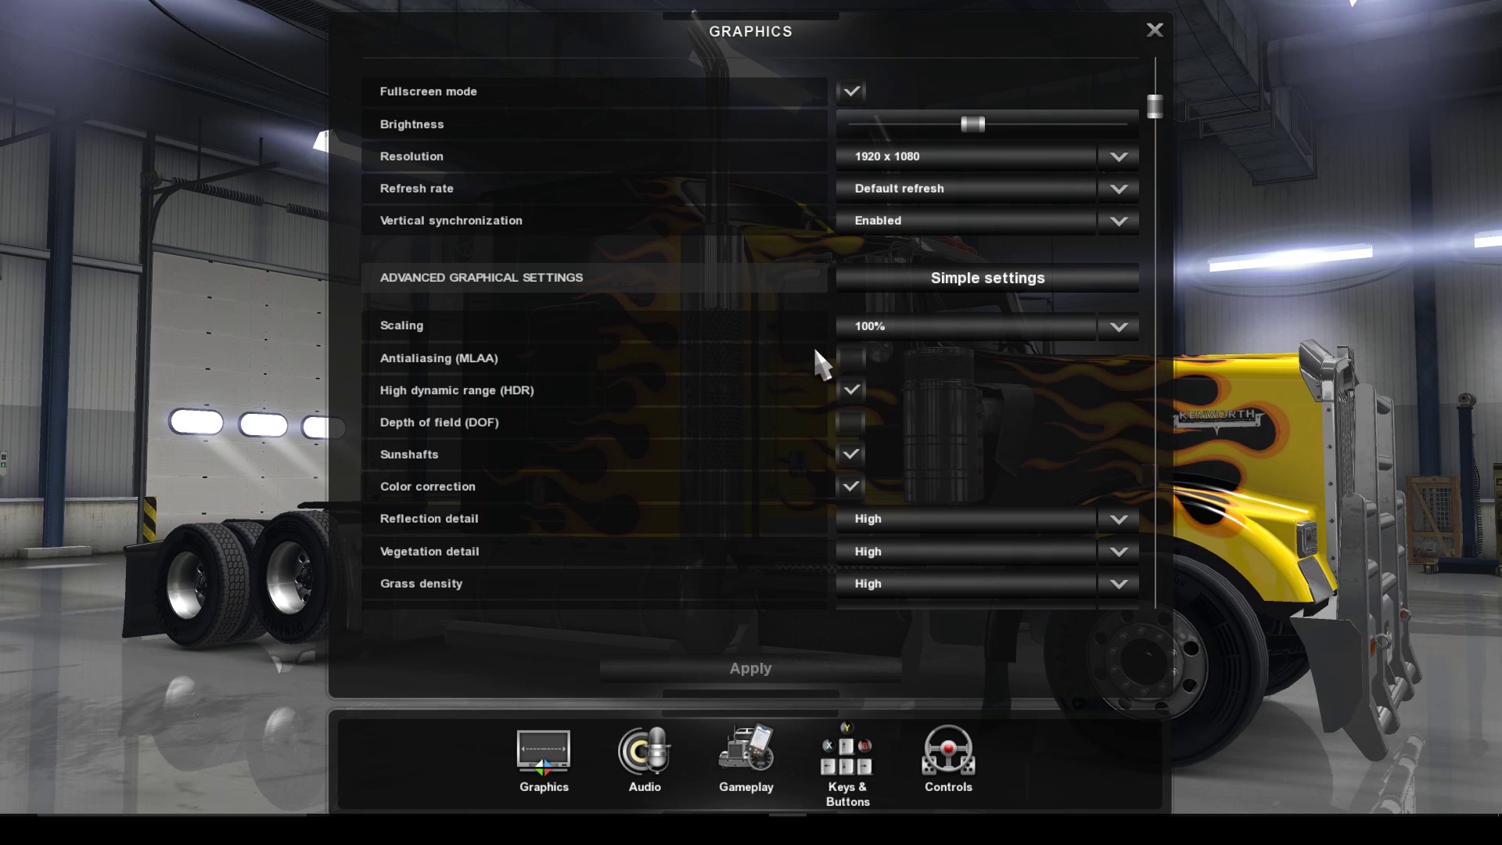
left_click(1119, 327)
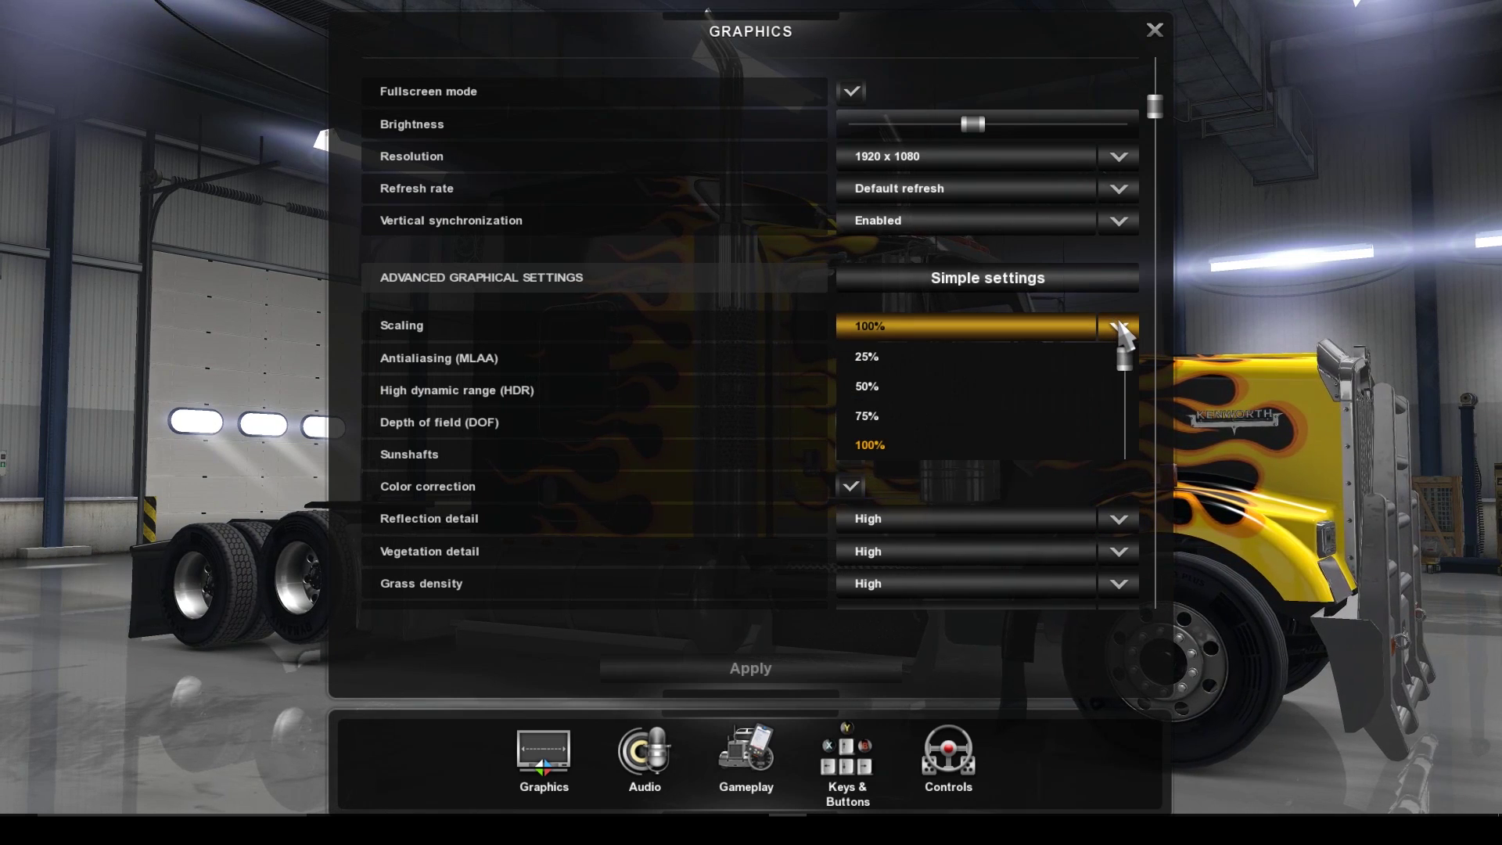
left_click(868, 446)
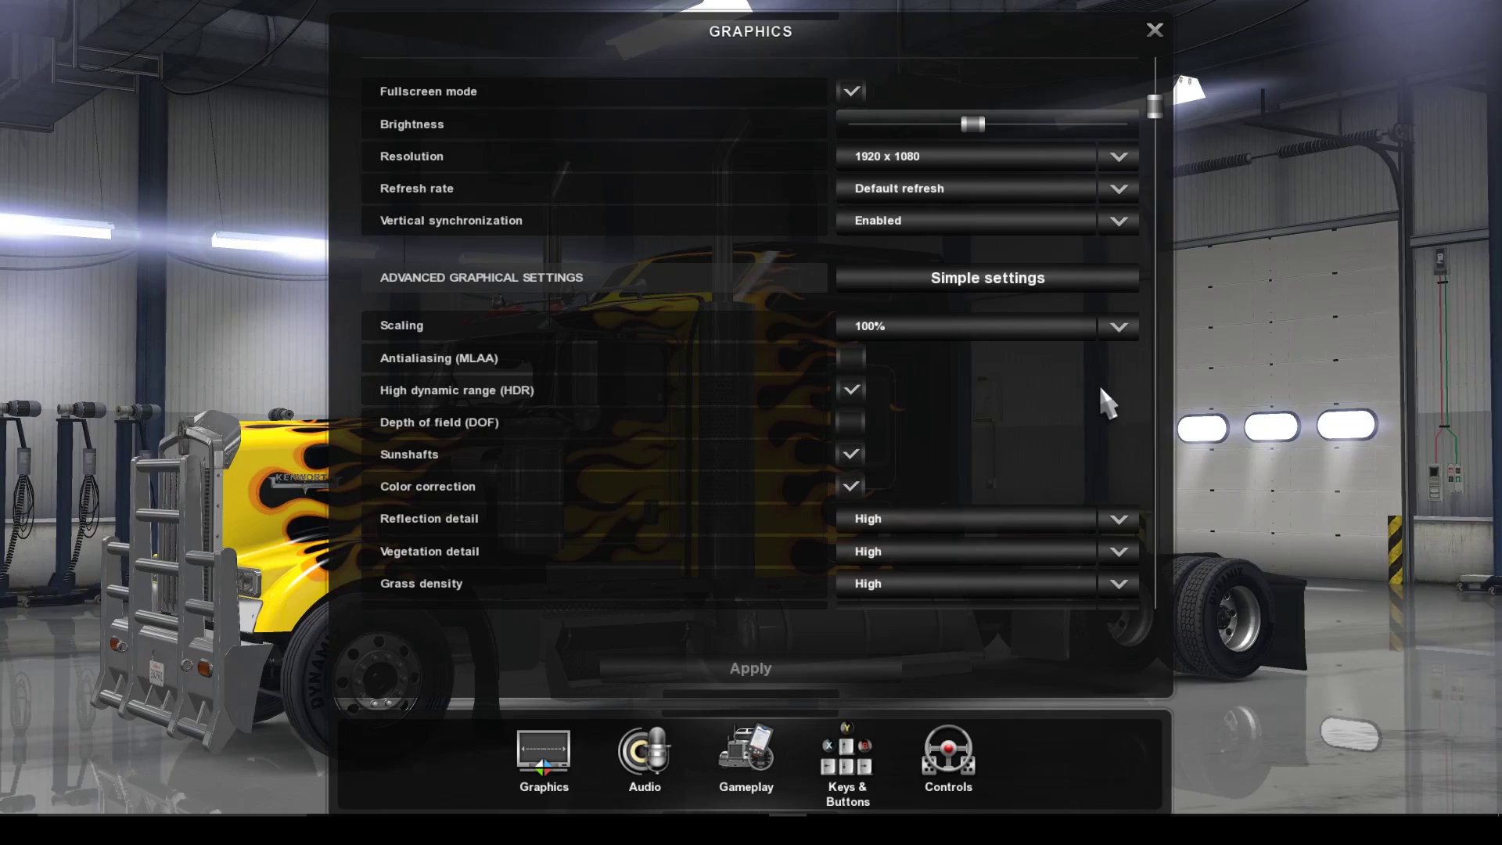
Step: Examine the remaining advanced graphics settings, including reflection detail and mirror quality, and close the graphics options unchanged
left_click(1118, 522)
left_click(1093, 492)
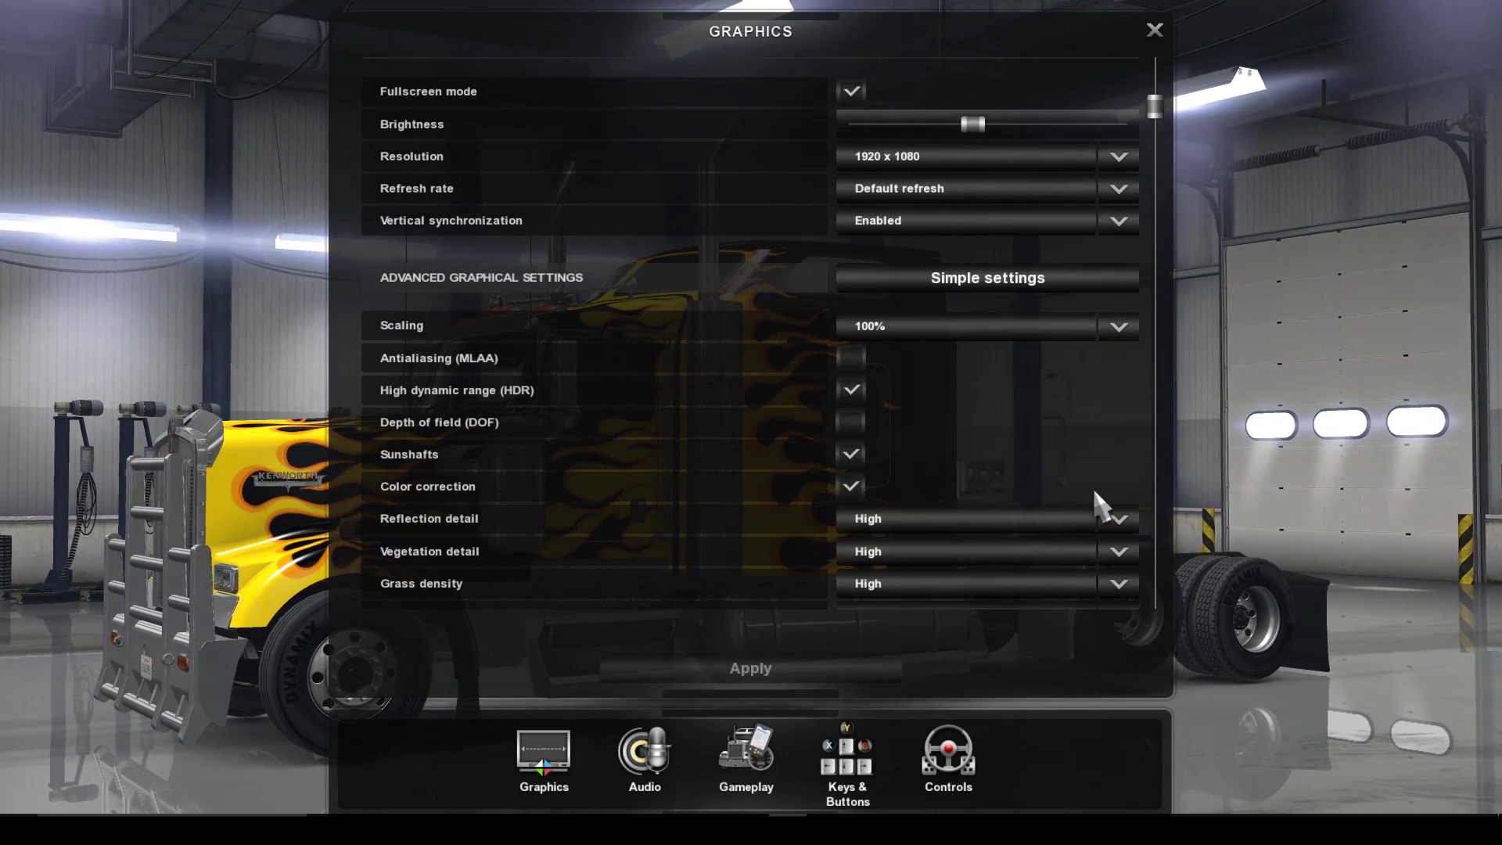
scroll(1095, 492, "down", 4)
left_click(895, 436)
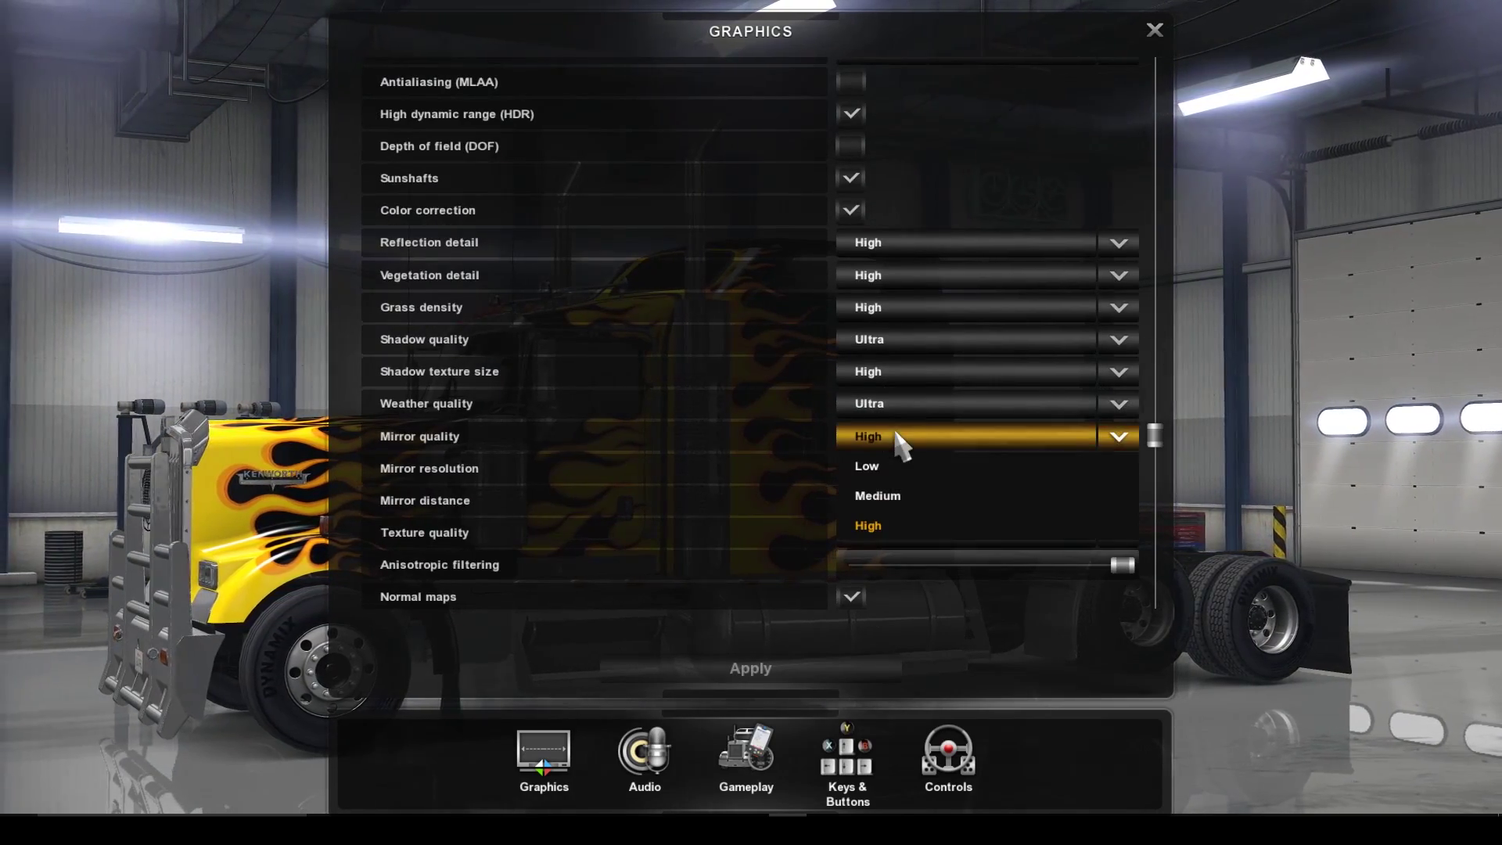
left_click(923, 444)
scroll(939, 492, "down", 3)
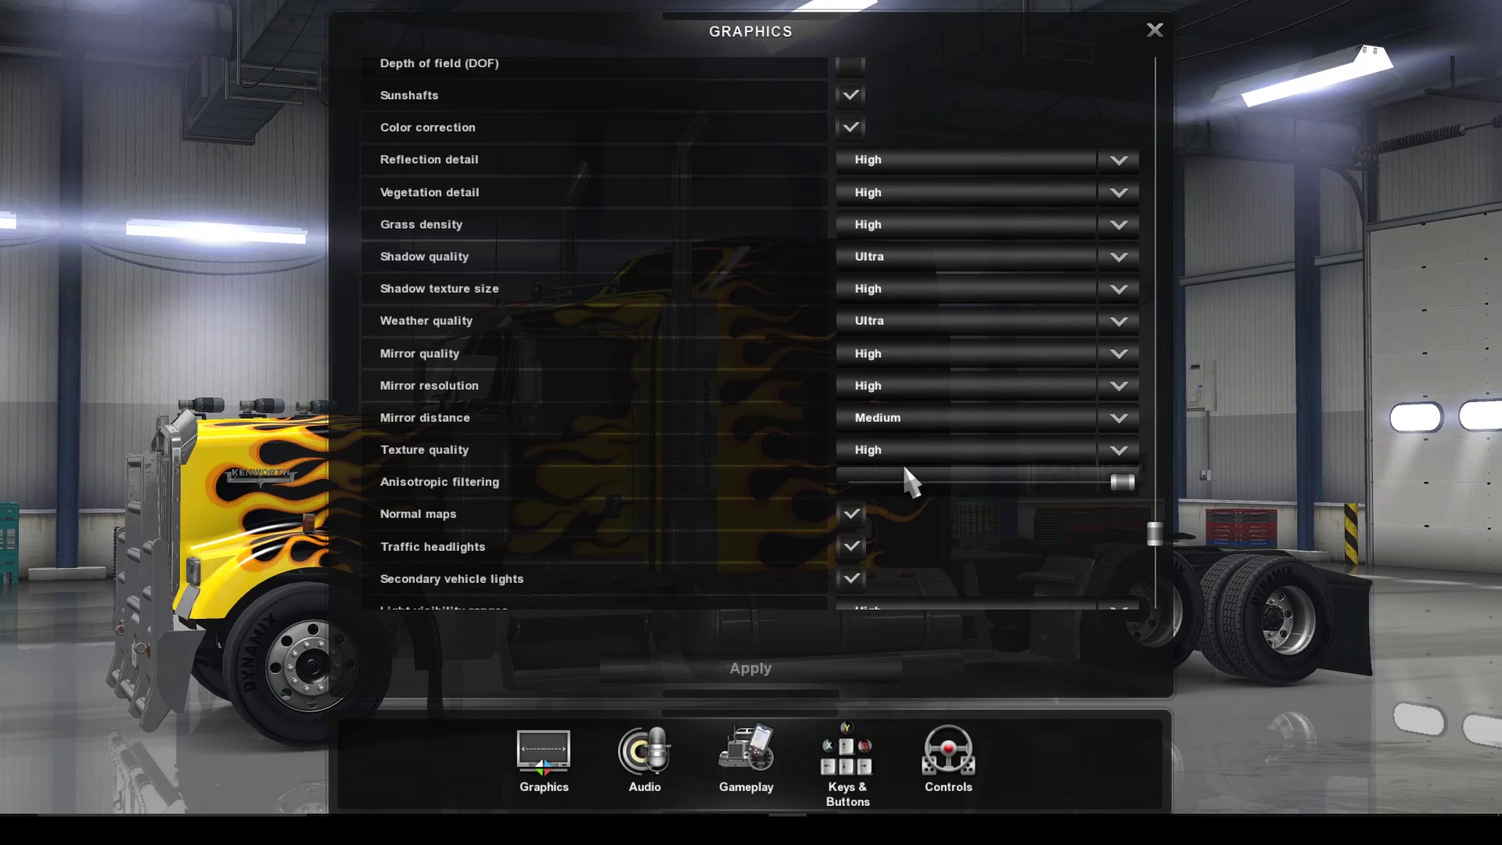
scroll(905, 468, "down", 2)
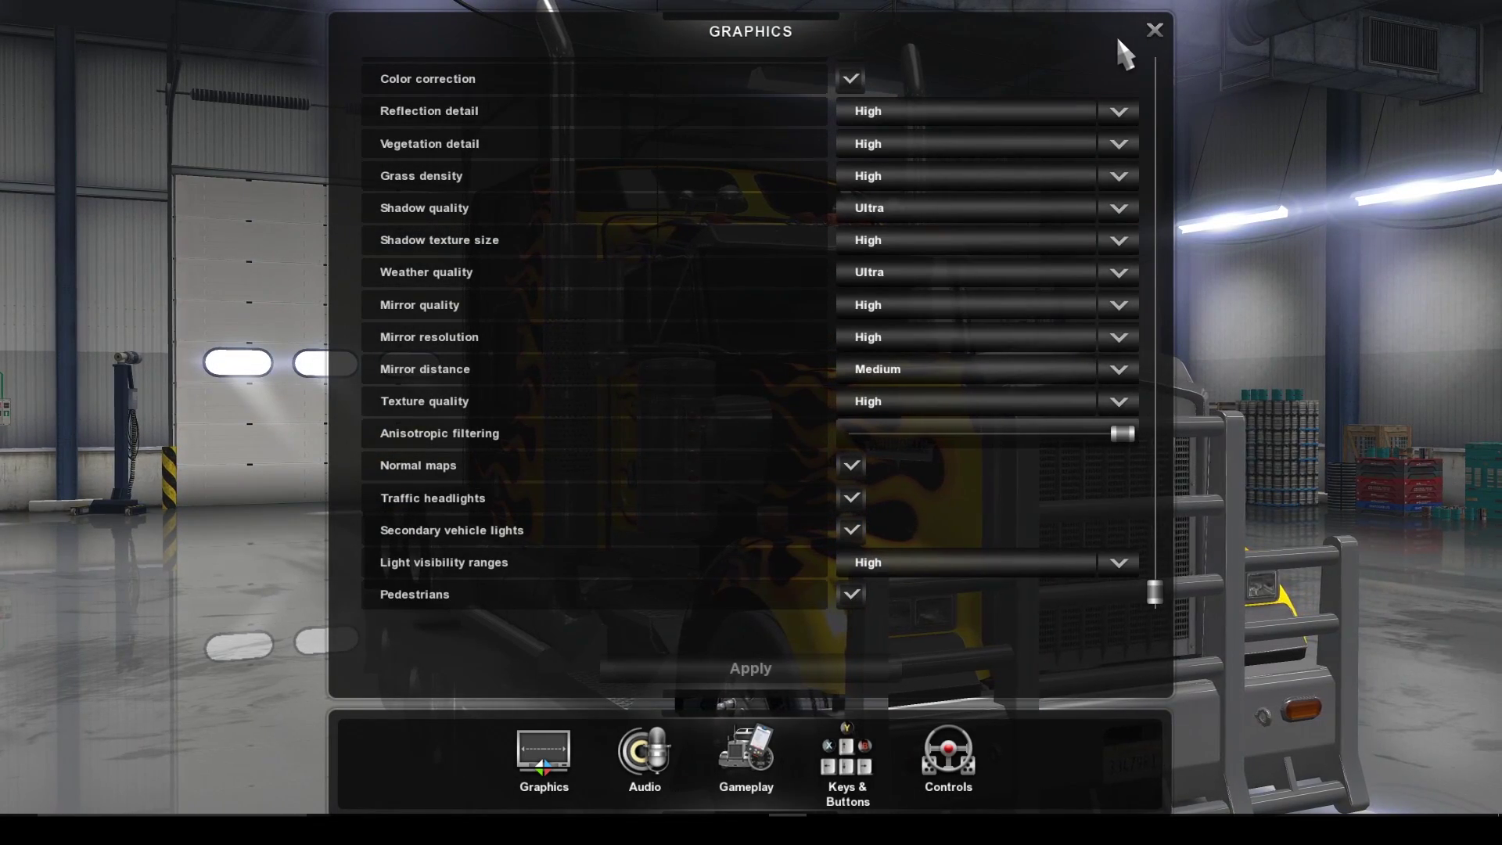
scroll(1053, 178, "up", 10)
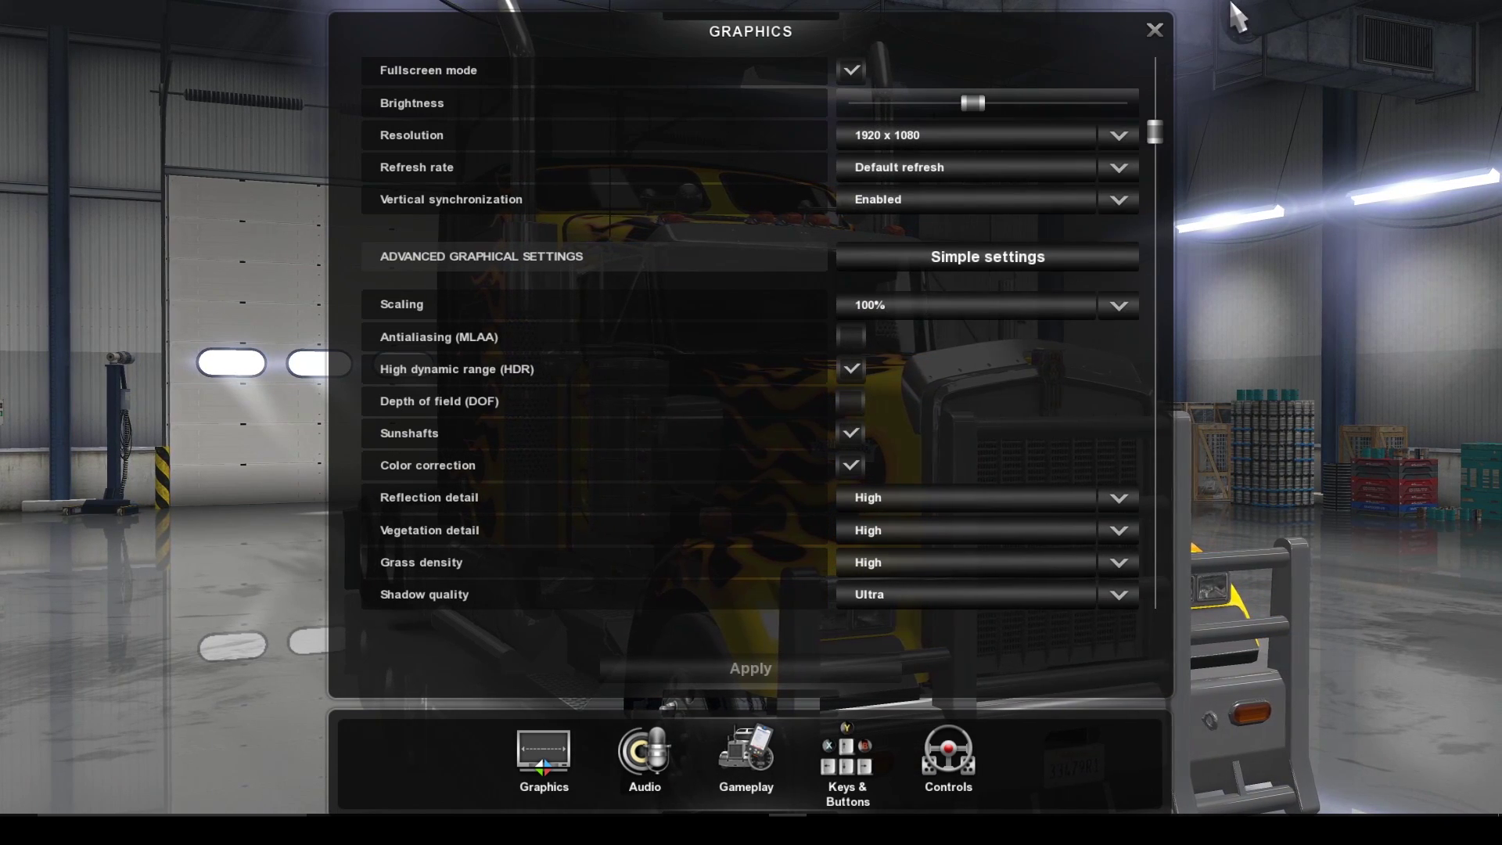
left_click(1155, 31)
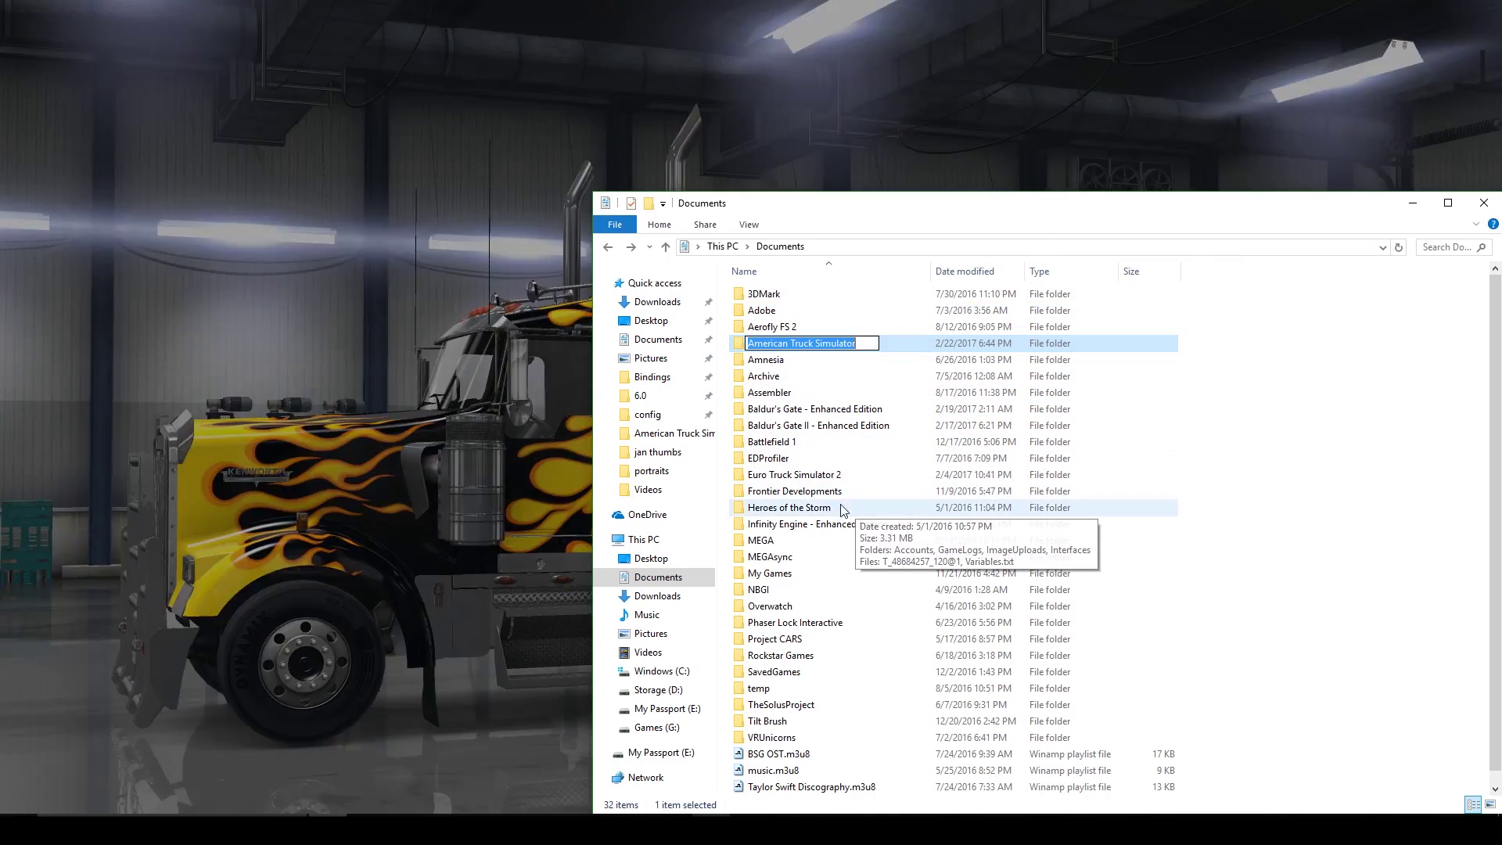
Step: Open config.cfg from the American Truck Simulator folder in Documents with Notepad
left_click(805, 477)
double_click(832, 343)
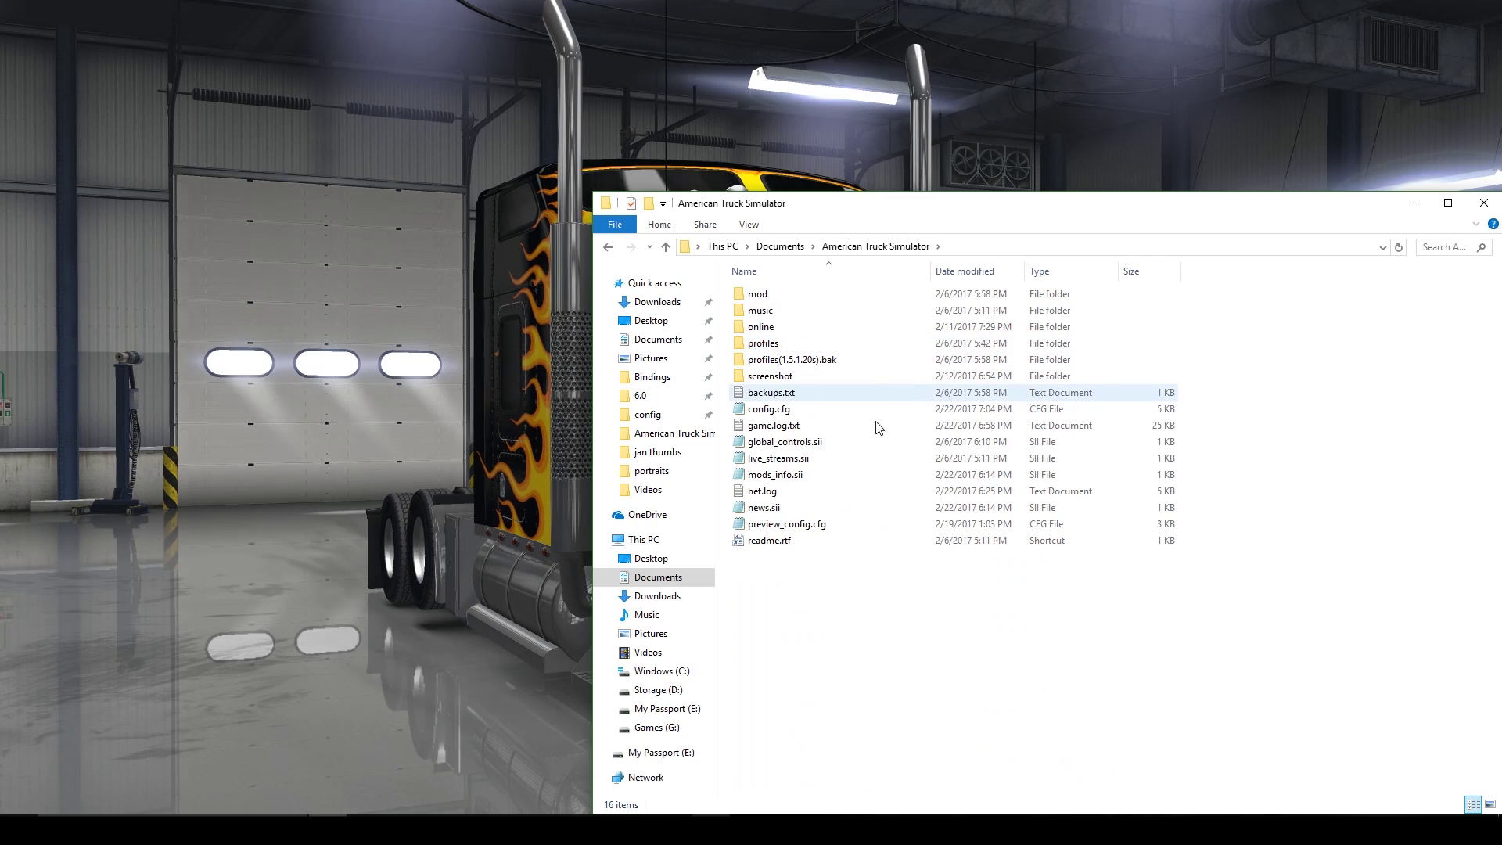
right_click(777, 414)
left_click(851, 479)
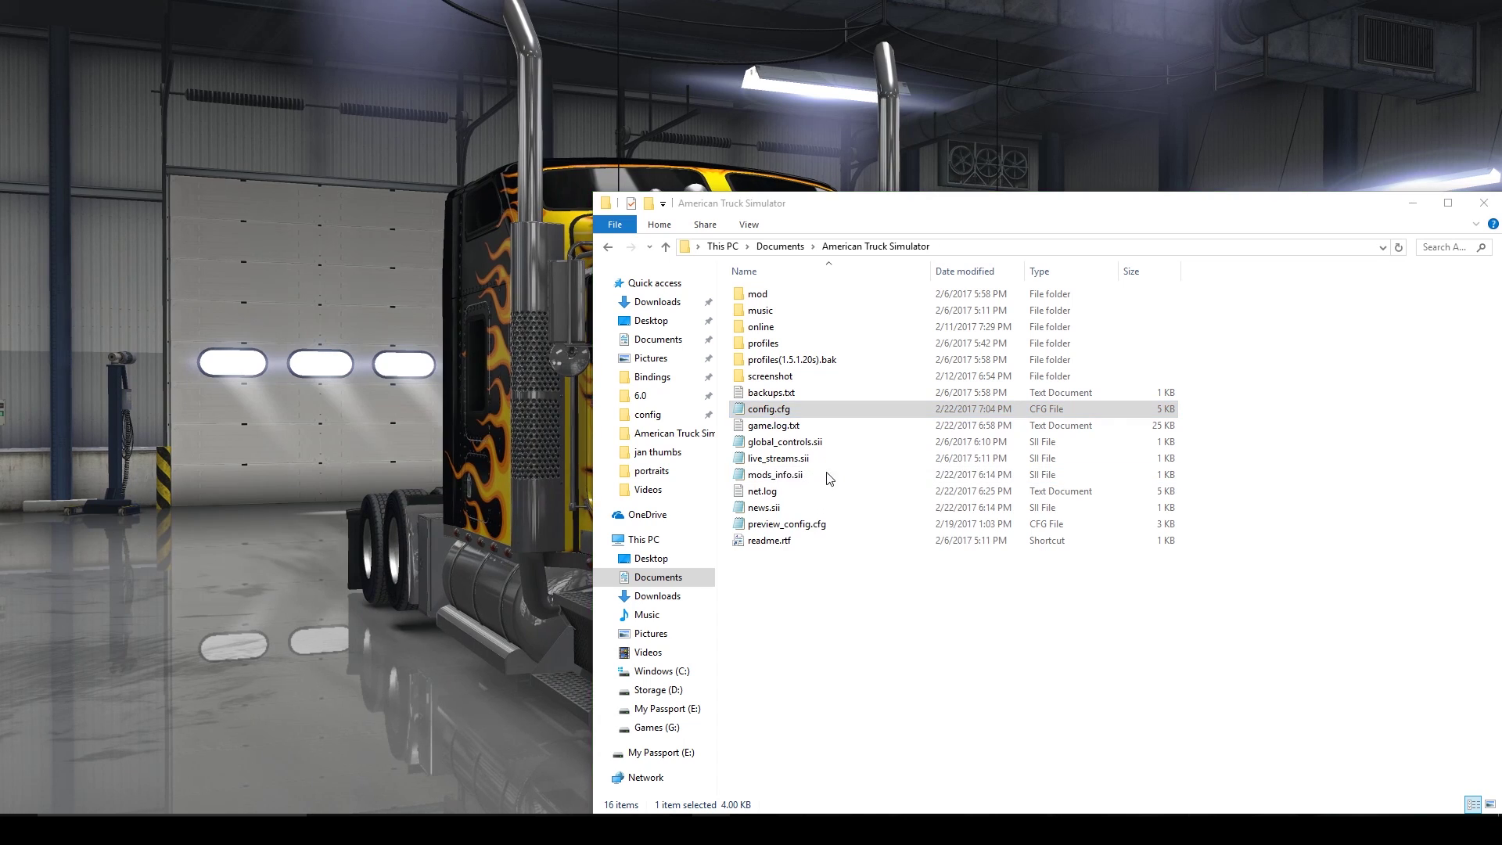
double_click(679, 309)
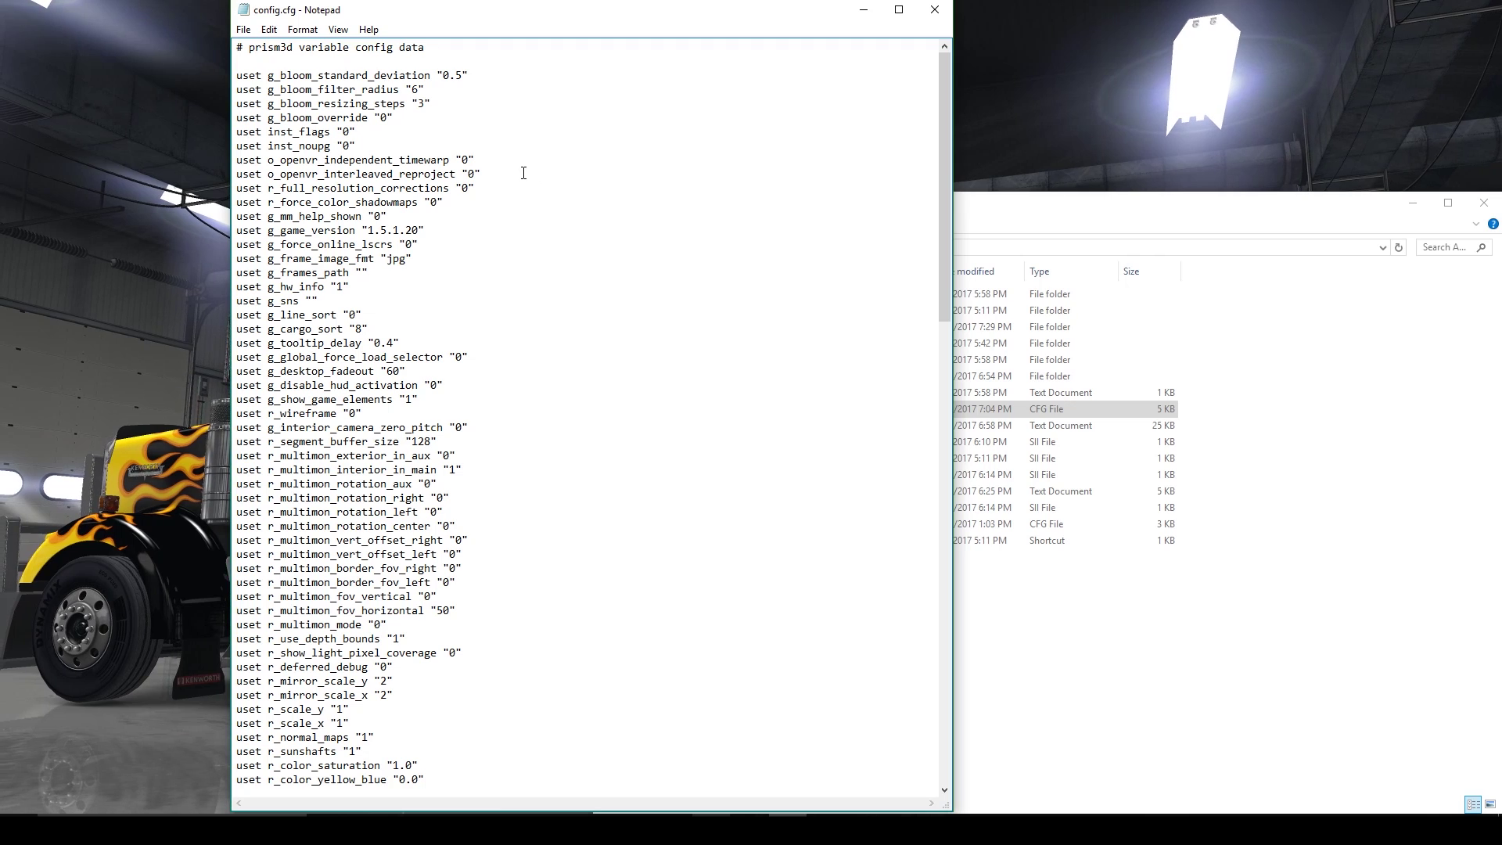
Step: Examine the o_openvr_independent_timewarp and o_openvr_interleaved_reproject lines in config.cfg
left_click_drag(523, 173, 220, 161)
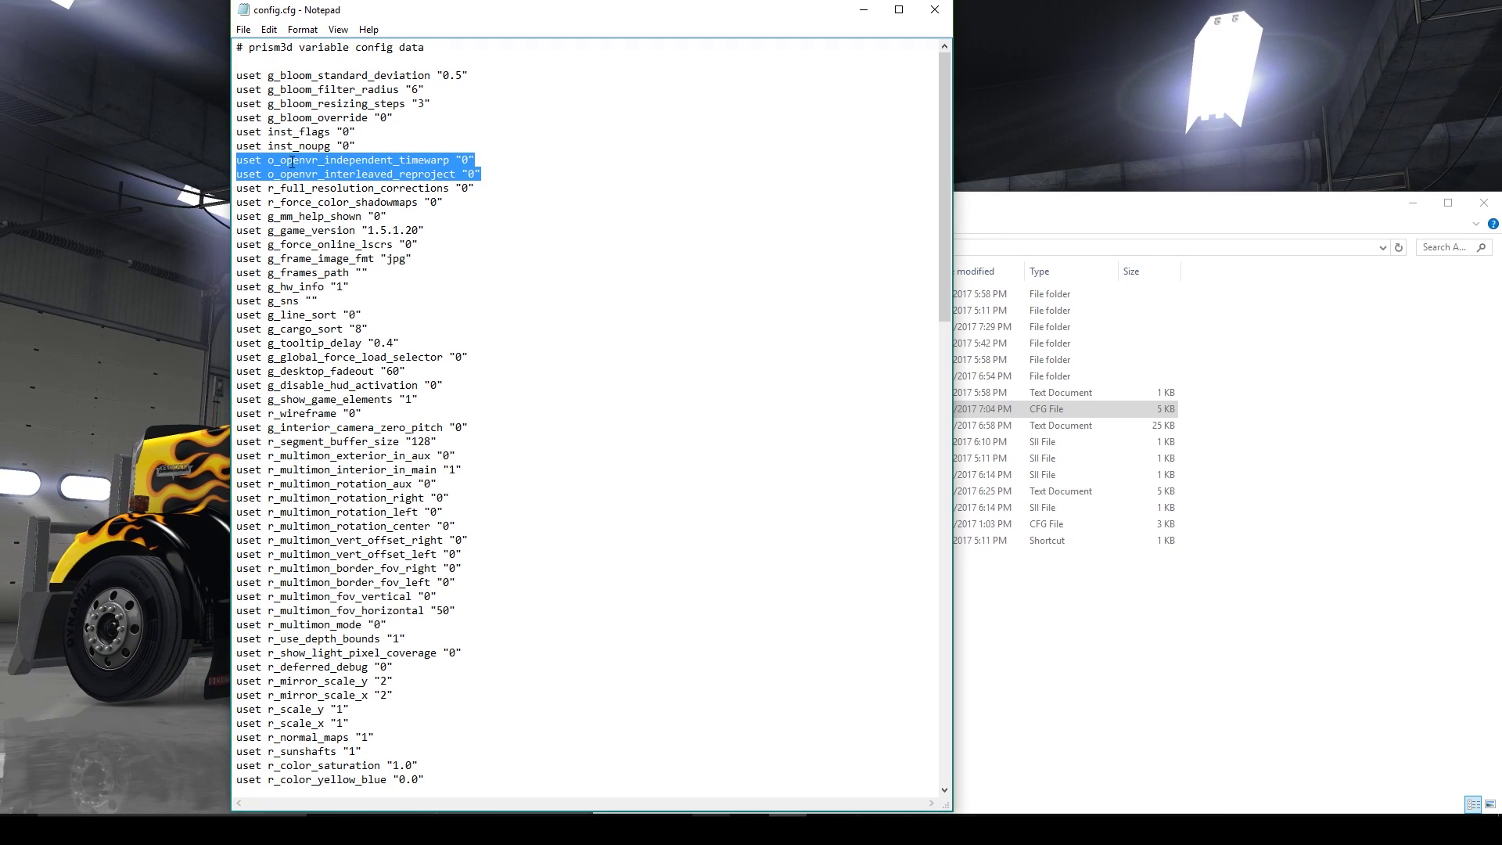
left_click(489, 162)
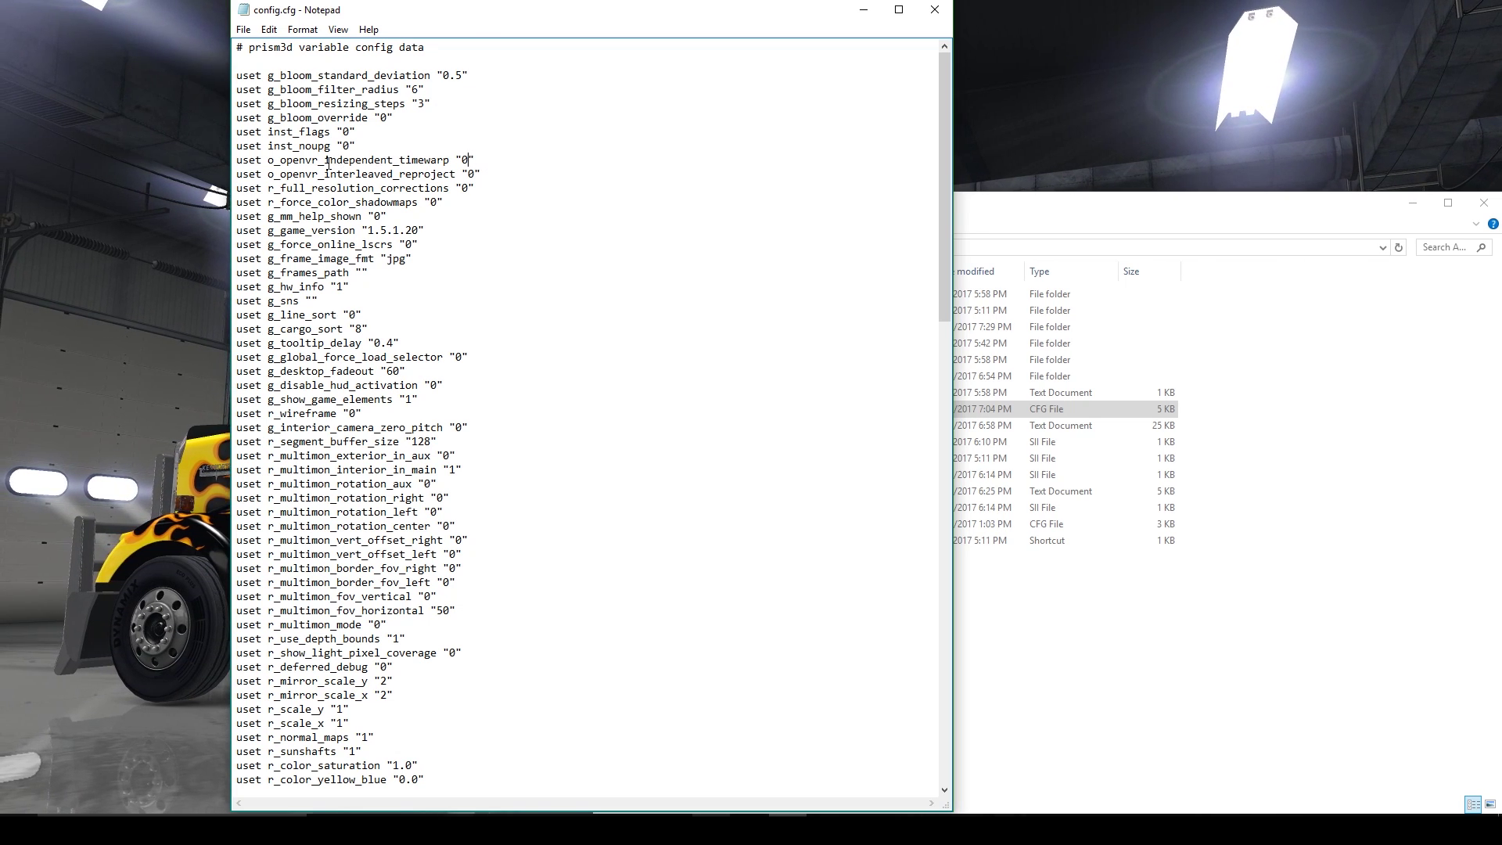
left_click_drag(325, 161, 444, 162)
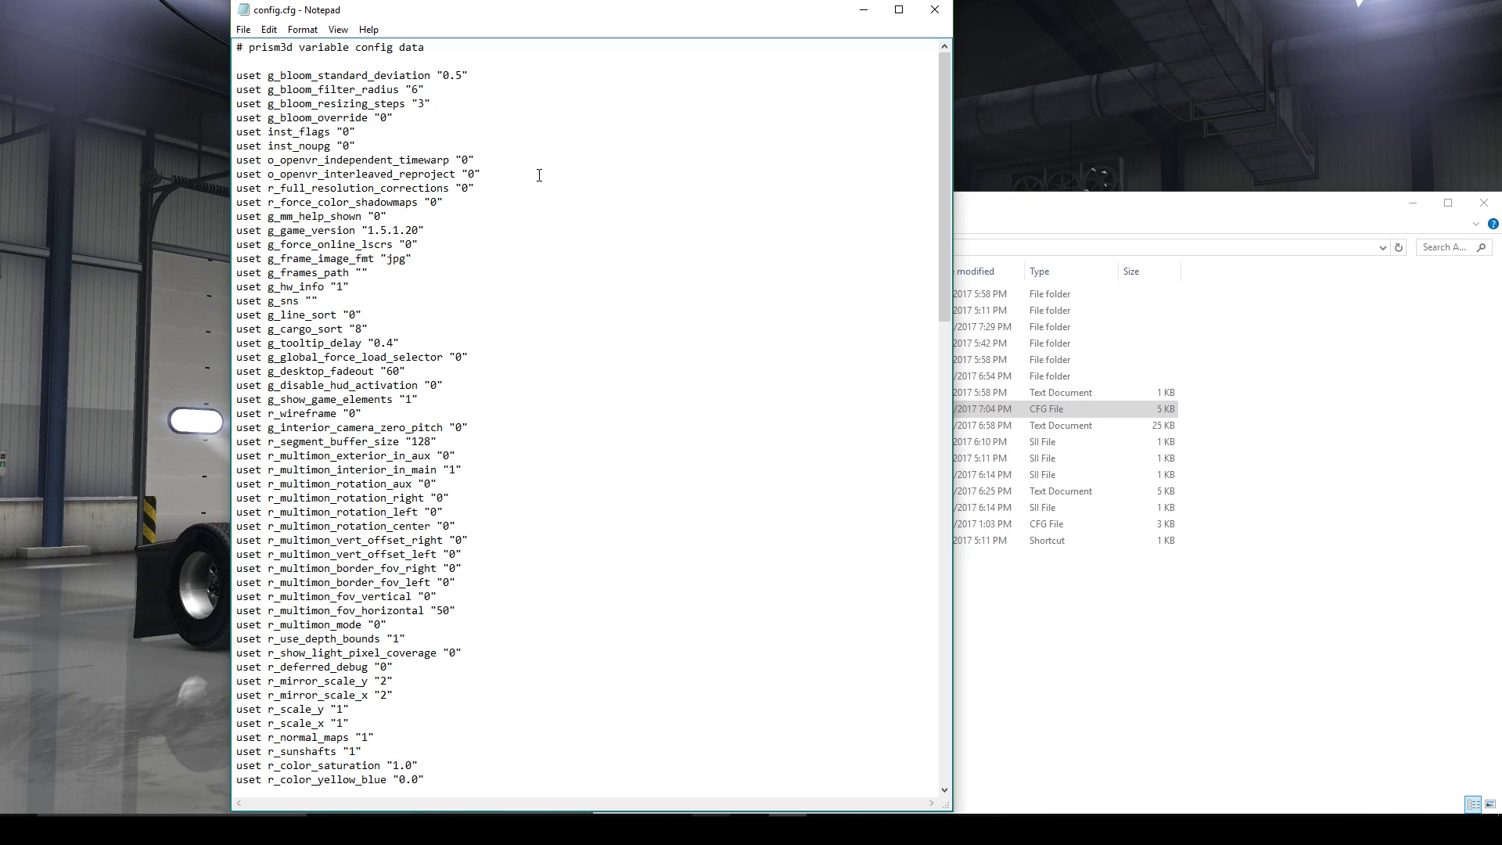
Step: Locate the r_manual_stereo_buffer_scale line further down in config.cfg and highlight it for review
scroll(539, 176, "down", 4)
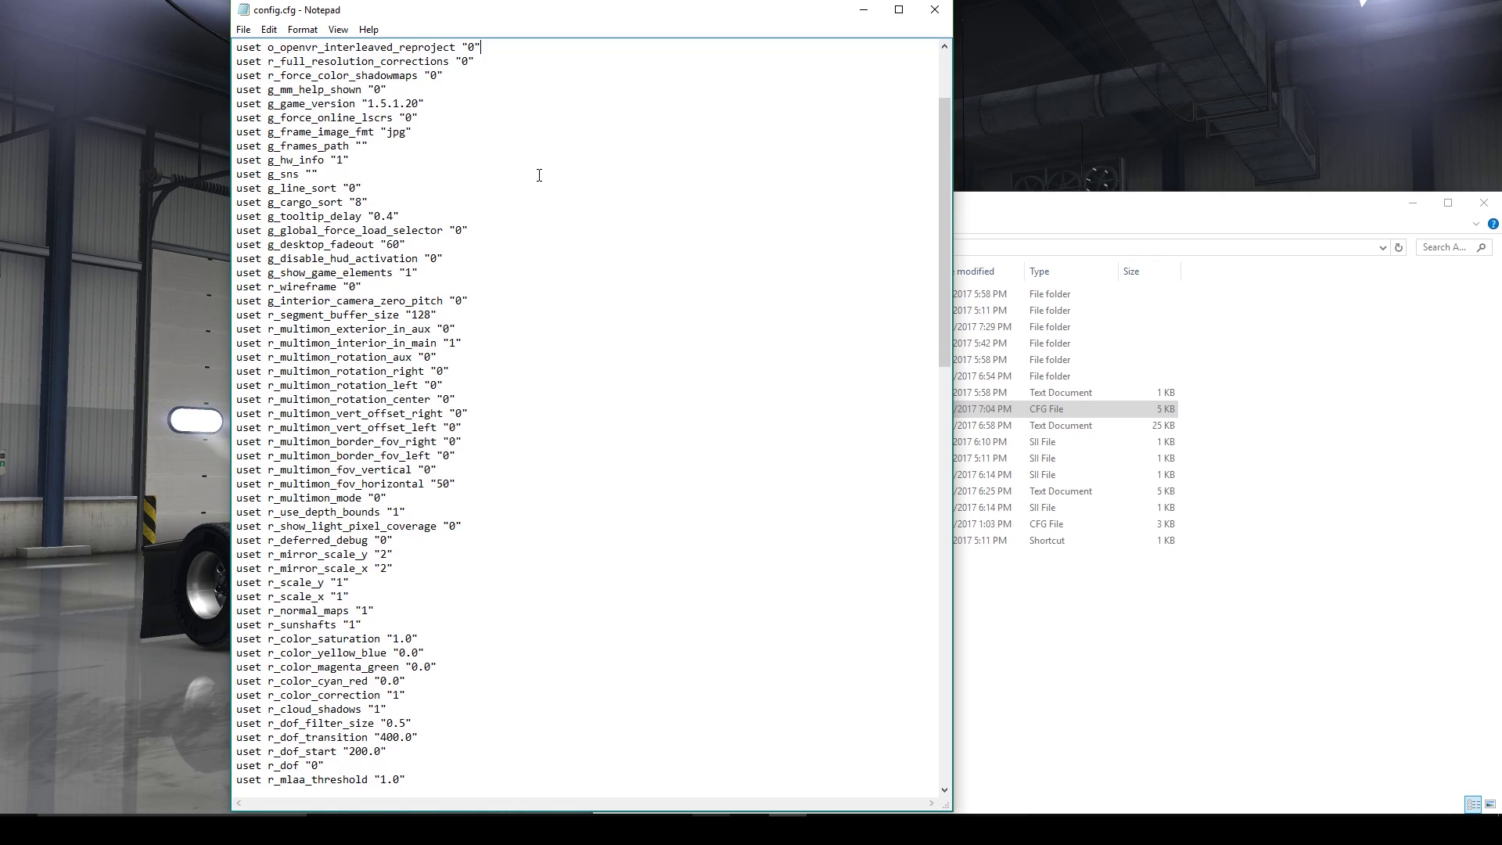
scroll(559, 254, "down", 5)
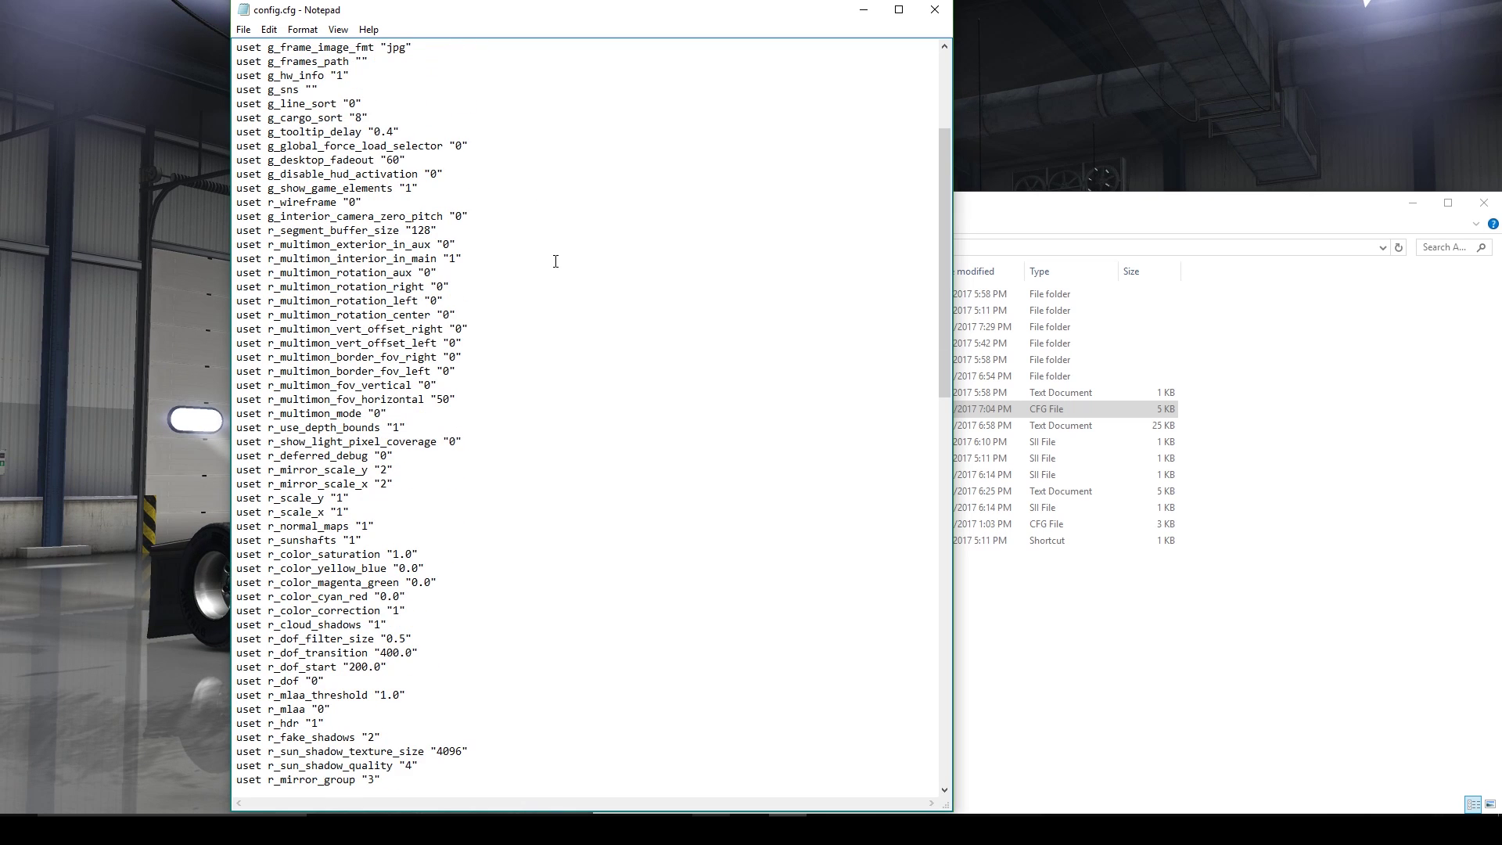
scroll(548, 272, "down", 5)
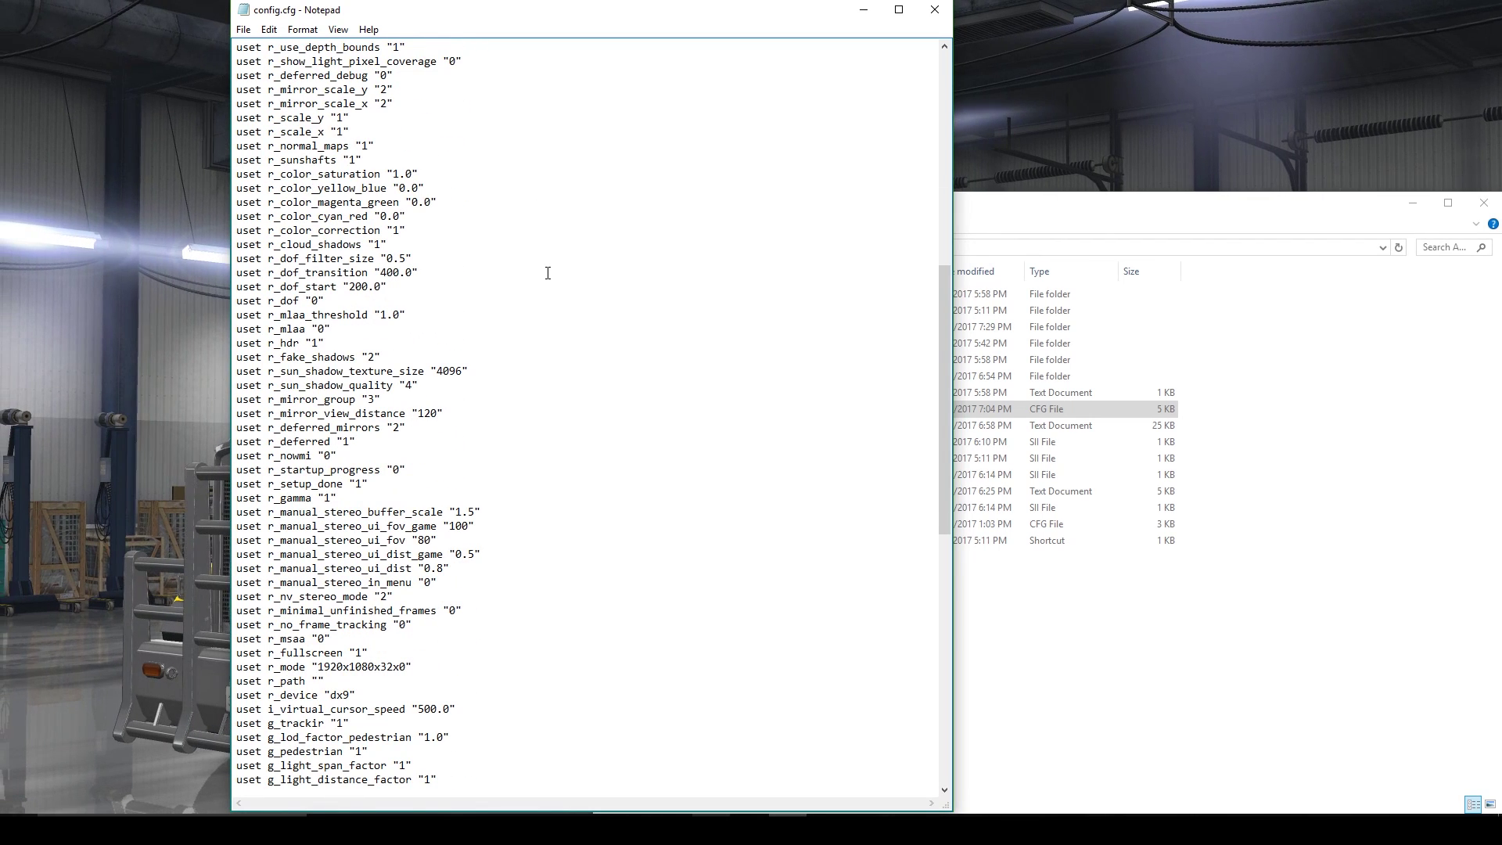
scroll(546, 270, "down", 2)
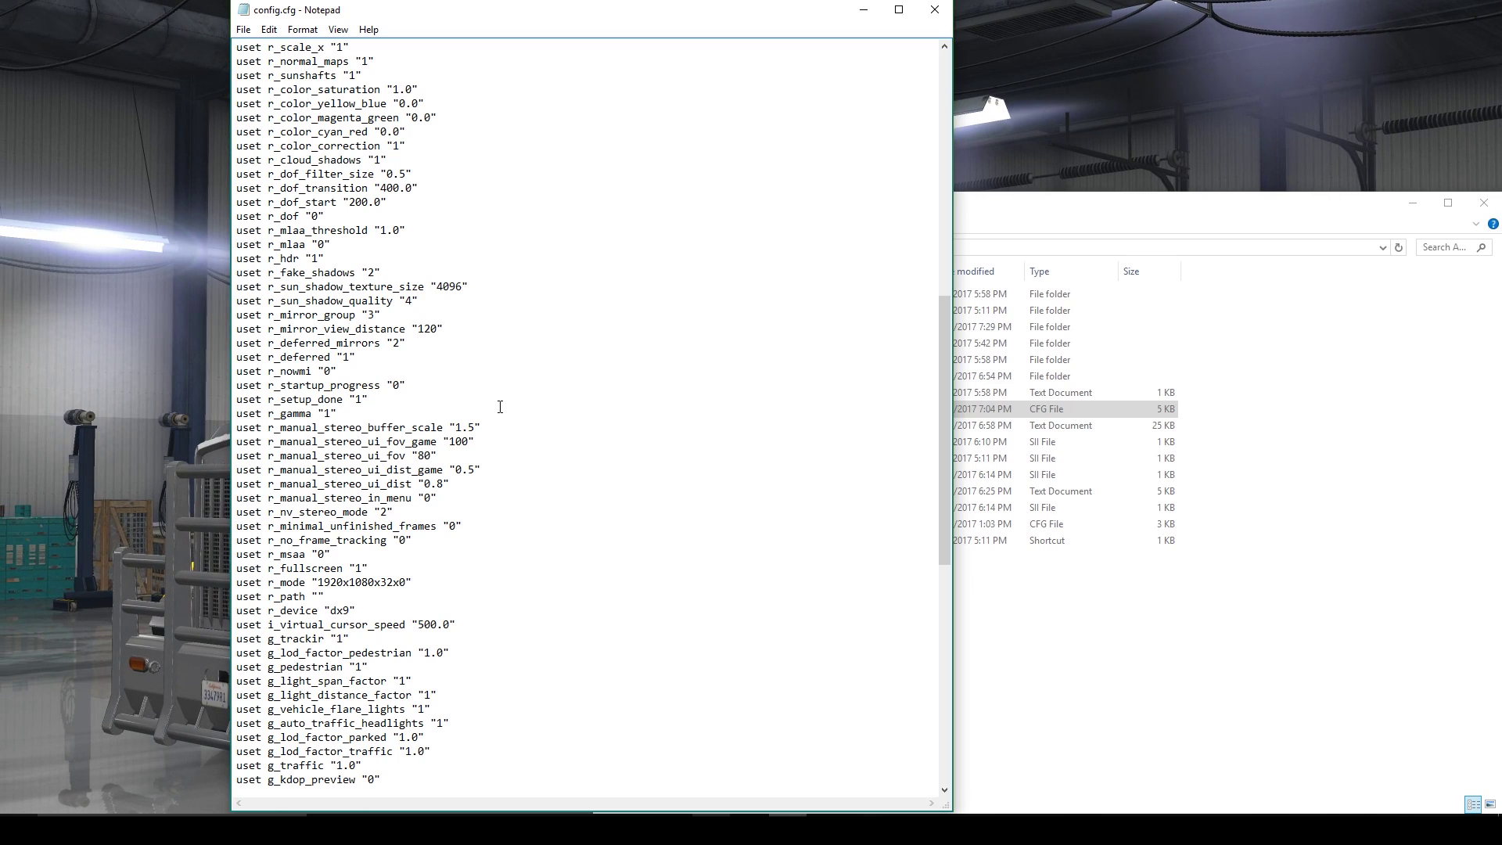
left_click_drag(480, 427, 253, 431)
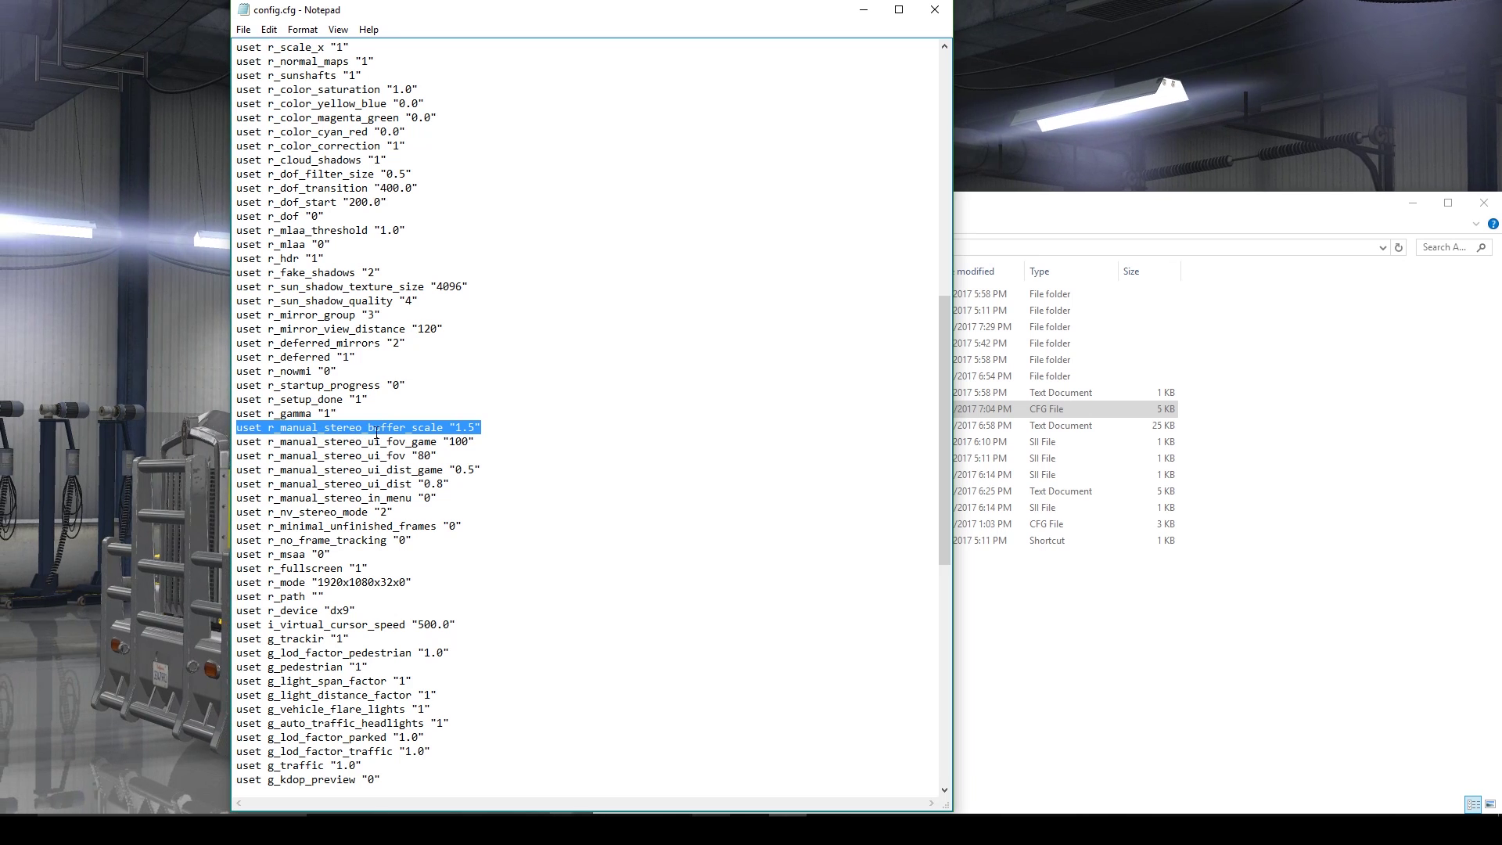
left_click(508, 431)
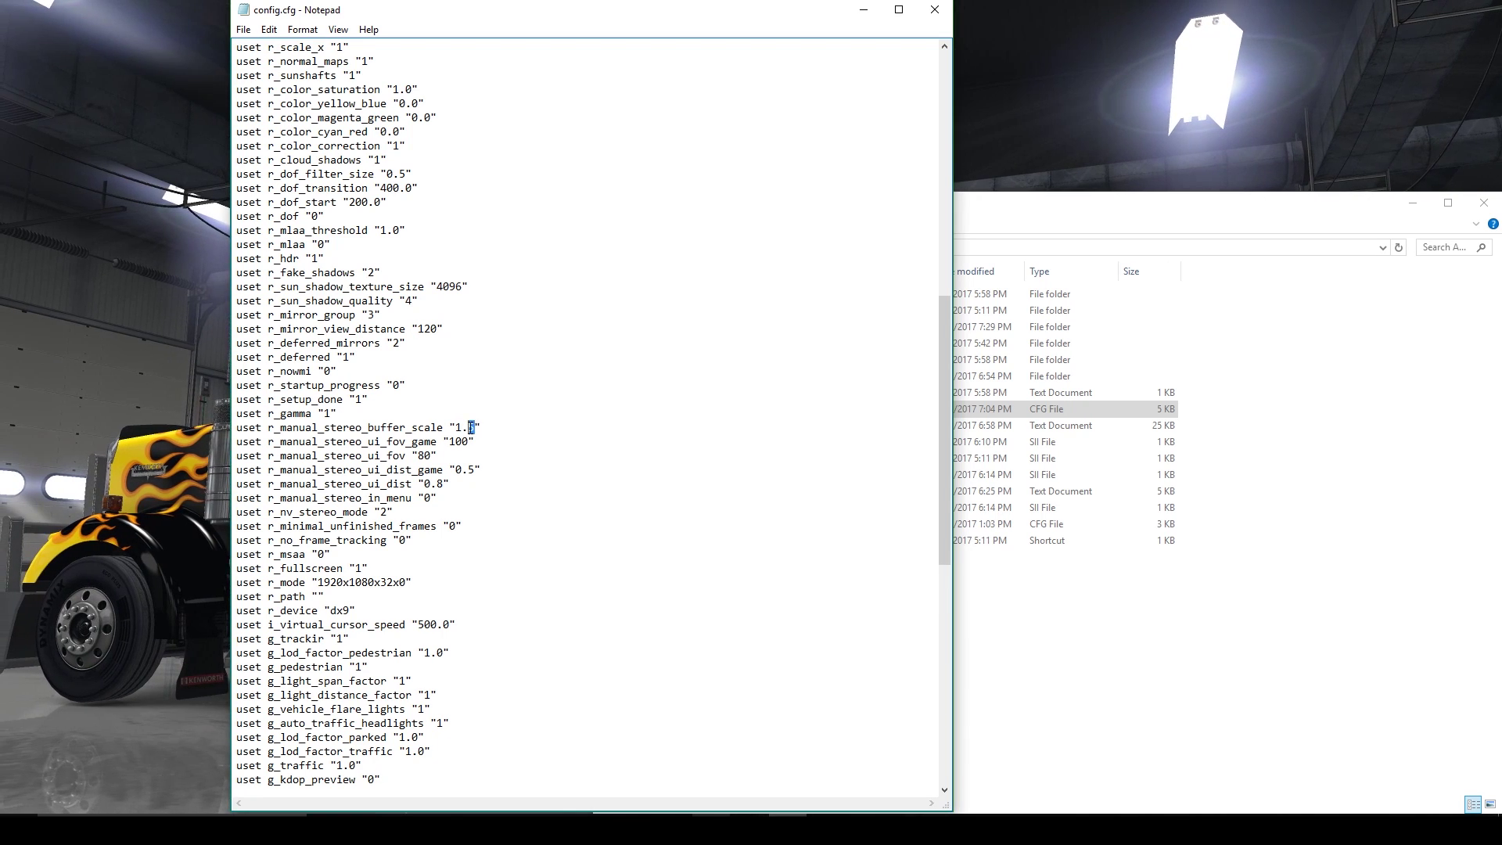
Step: Try r_manual_stereo_buffer_scale at 1.2 and 1.4, and set it back to 1.5
left_click_drag(477, 427, 470, 428)
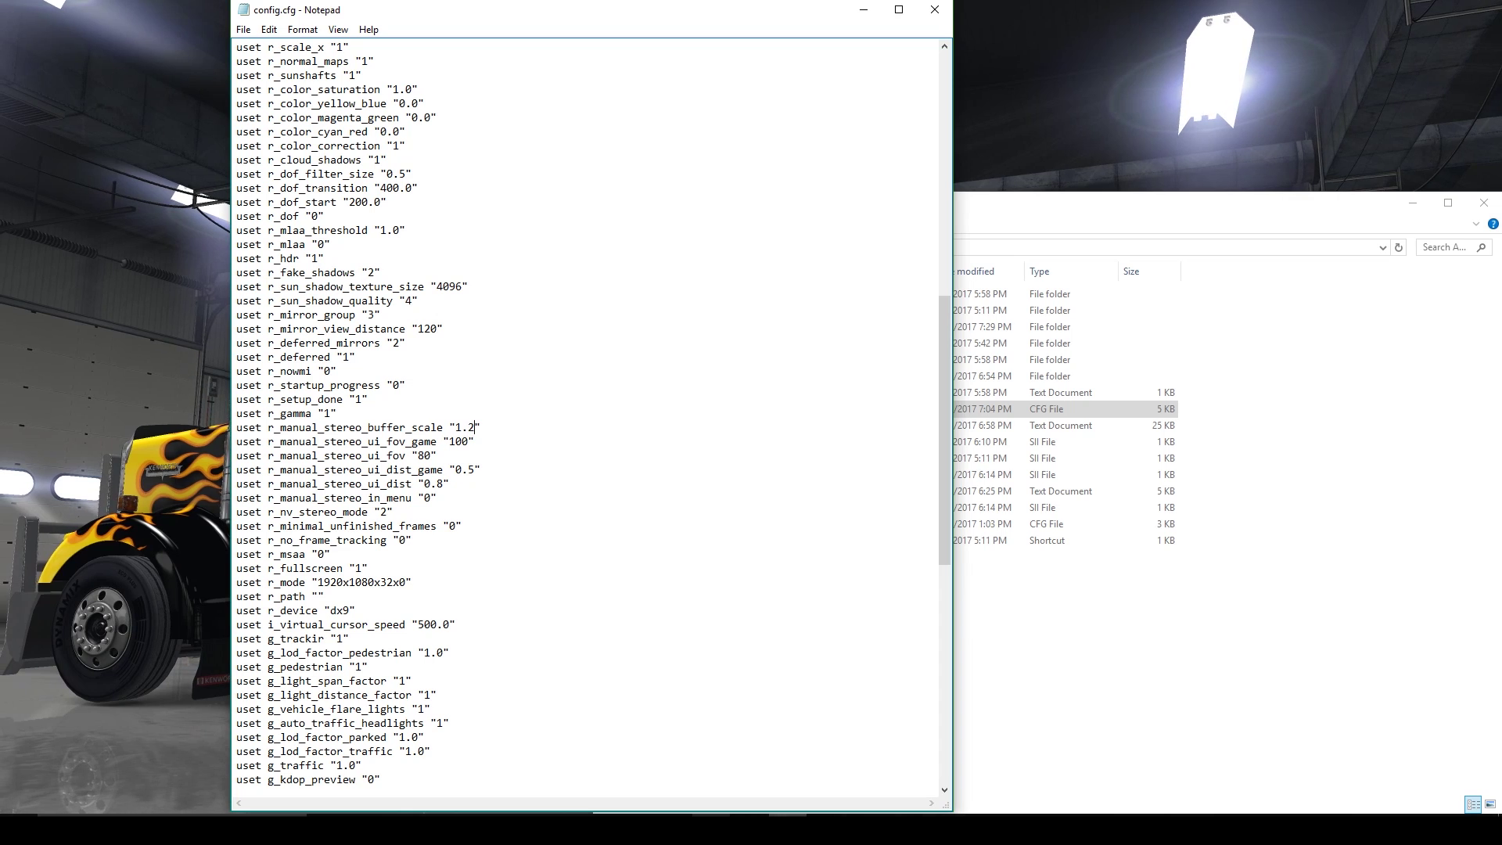
type("4")
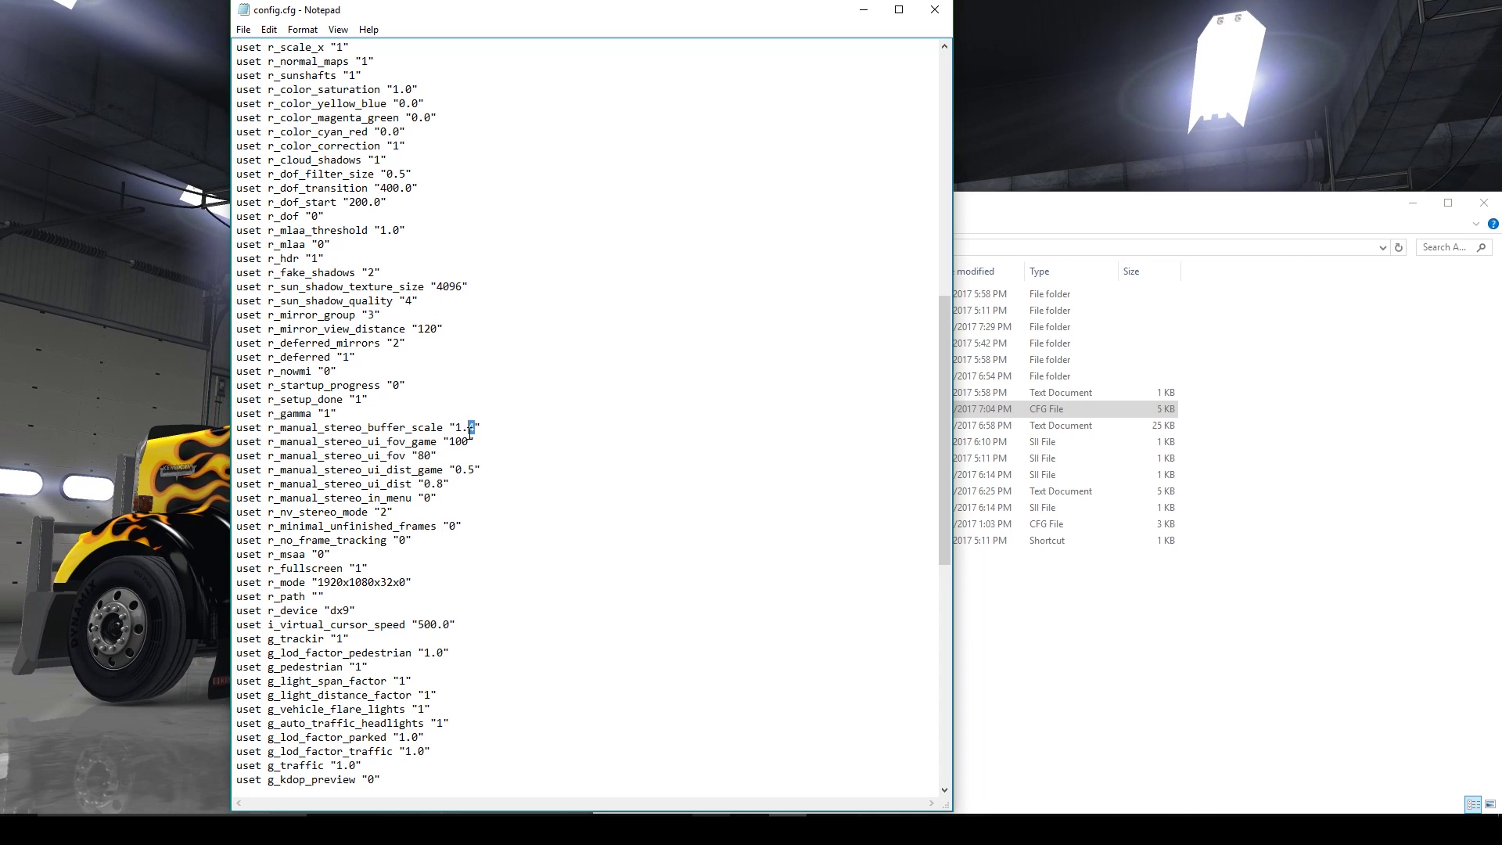
left_click_drag(476, 428, 470, 431)
type("5")
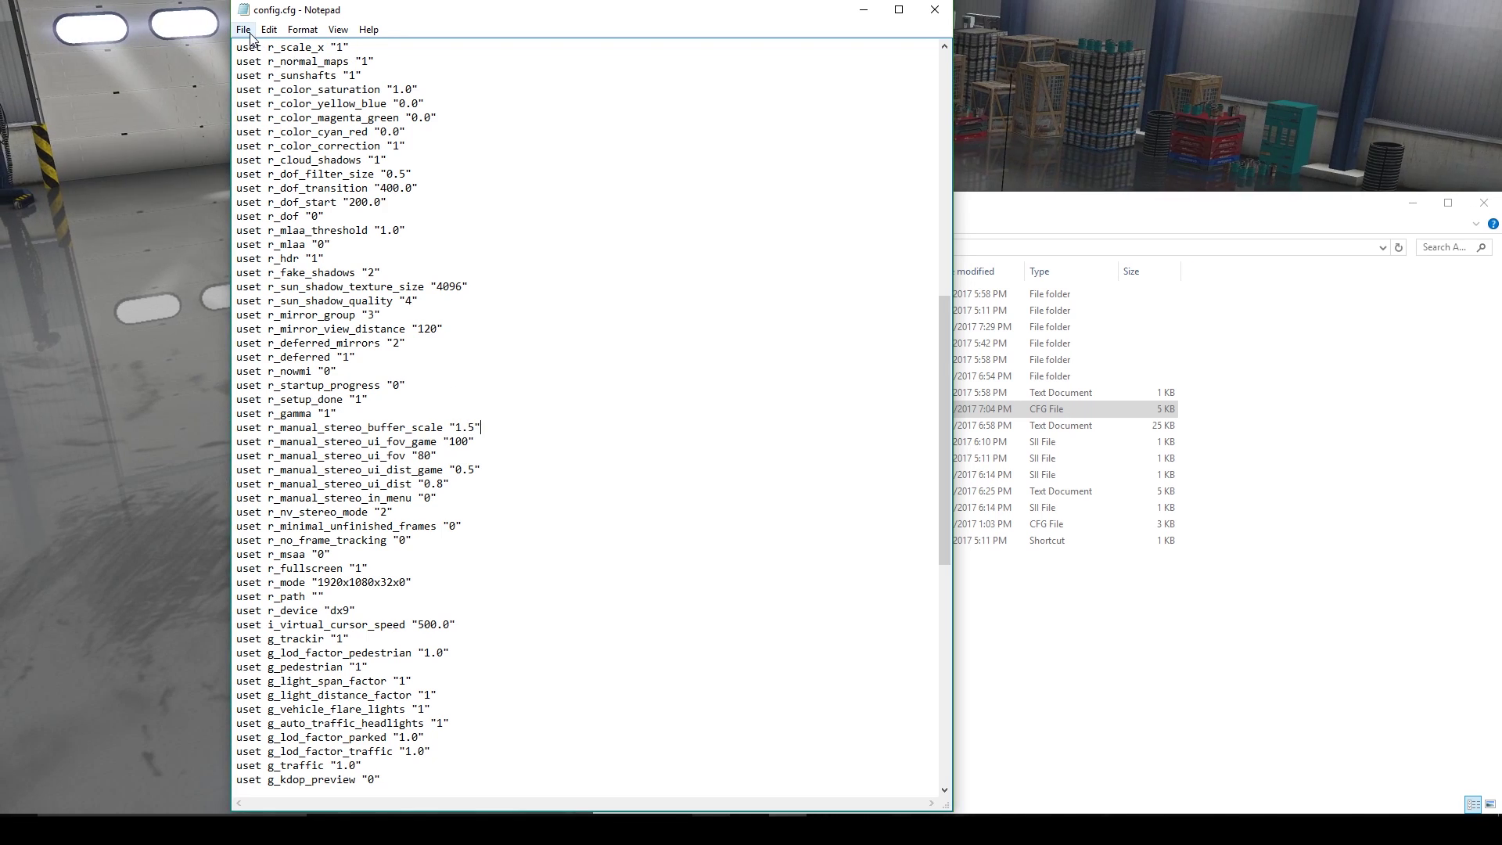
Step: Check the rest of config.cfg to its end, save the file and close it
scroll(524, 470, "down", 14)
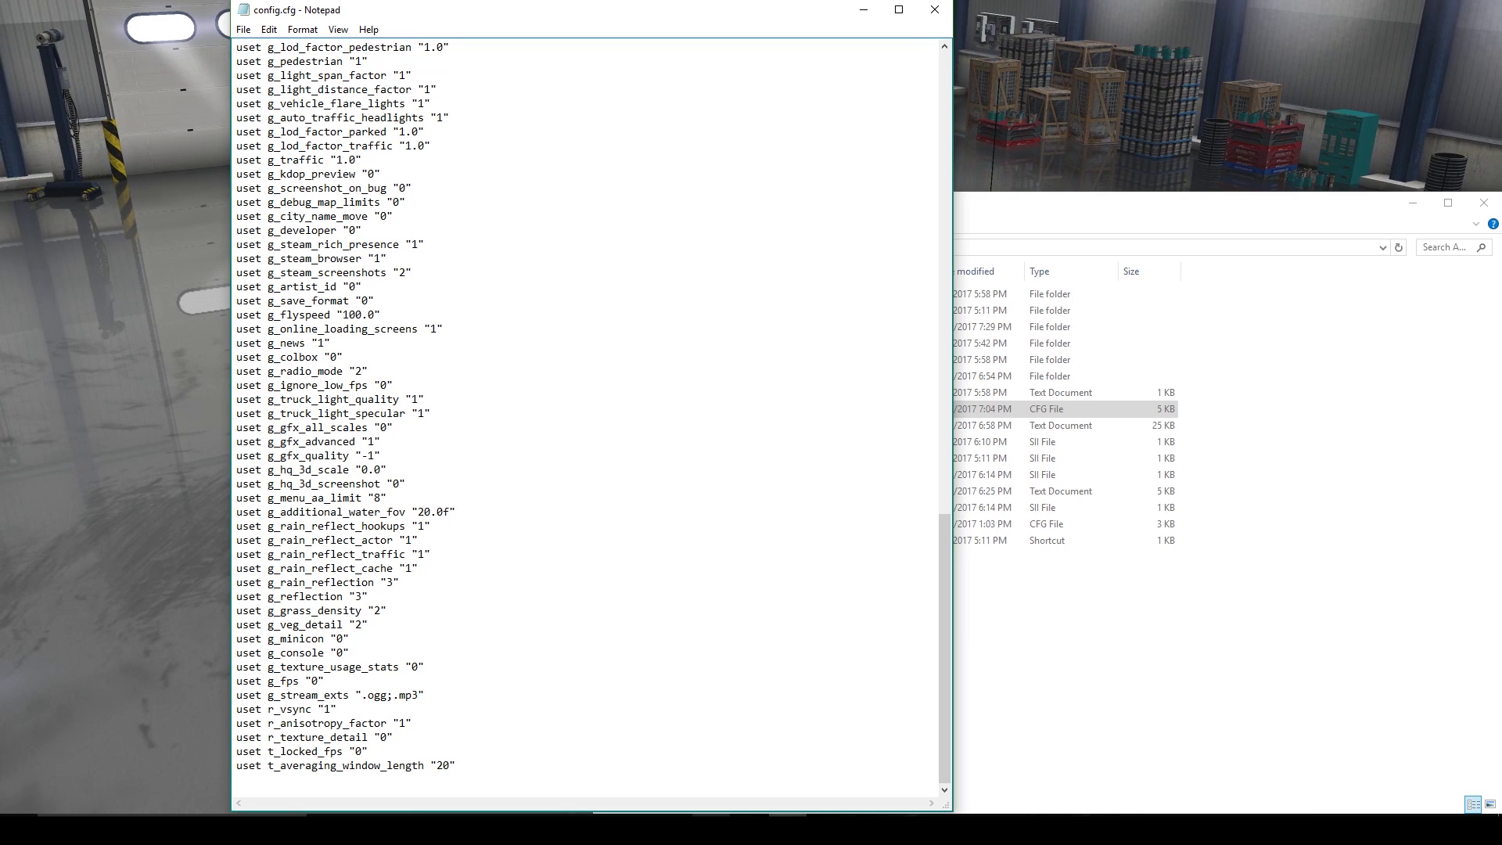
left_click(244, 29)
left_click(285, 84)
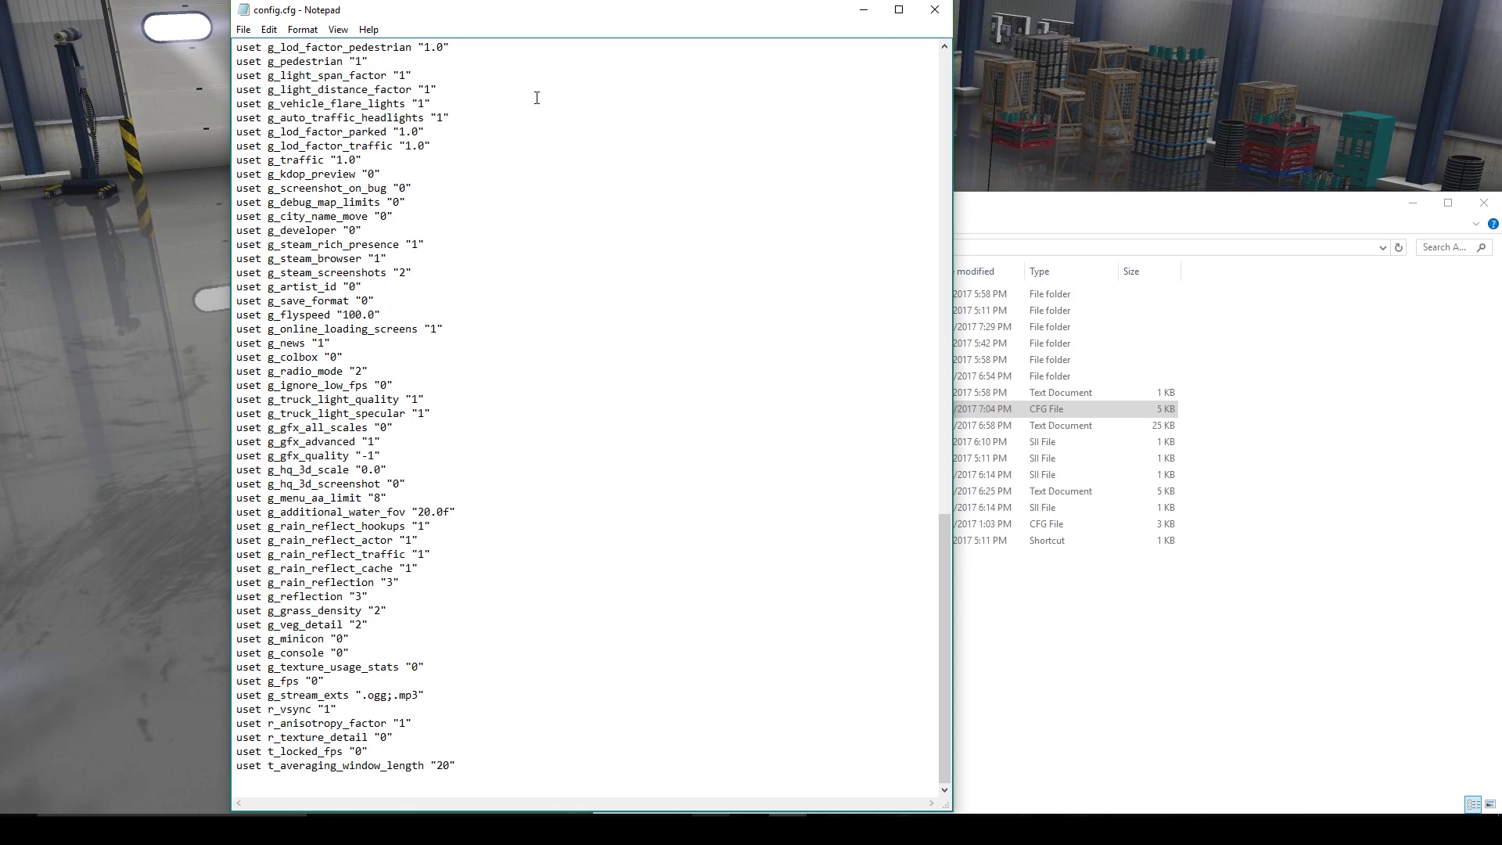
left_click(936, 9)
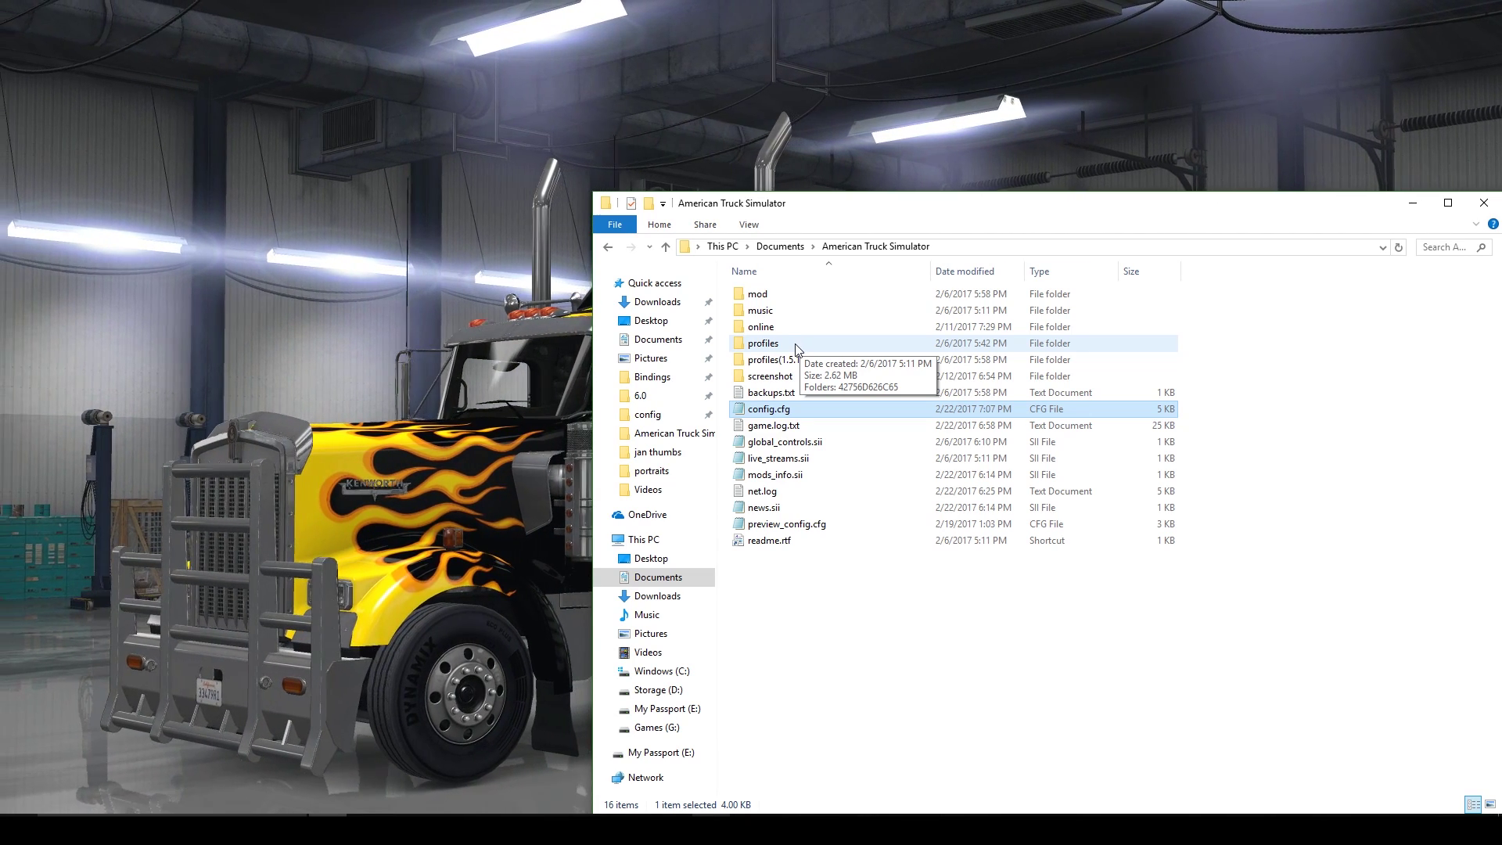
Step: Open controls.sii from the player's profile subfolder inside the American Truck Simulator profiles folder
left_click(804, 349)
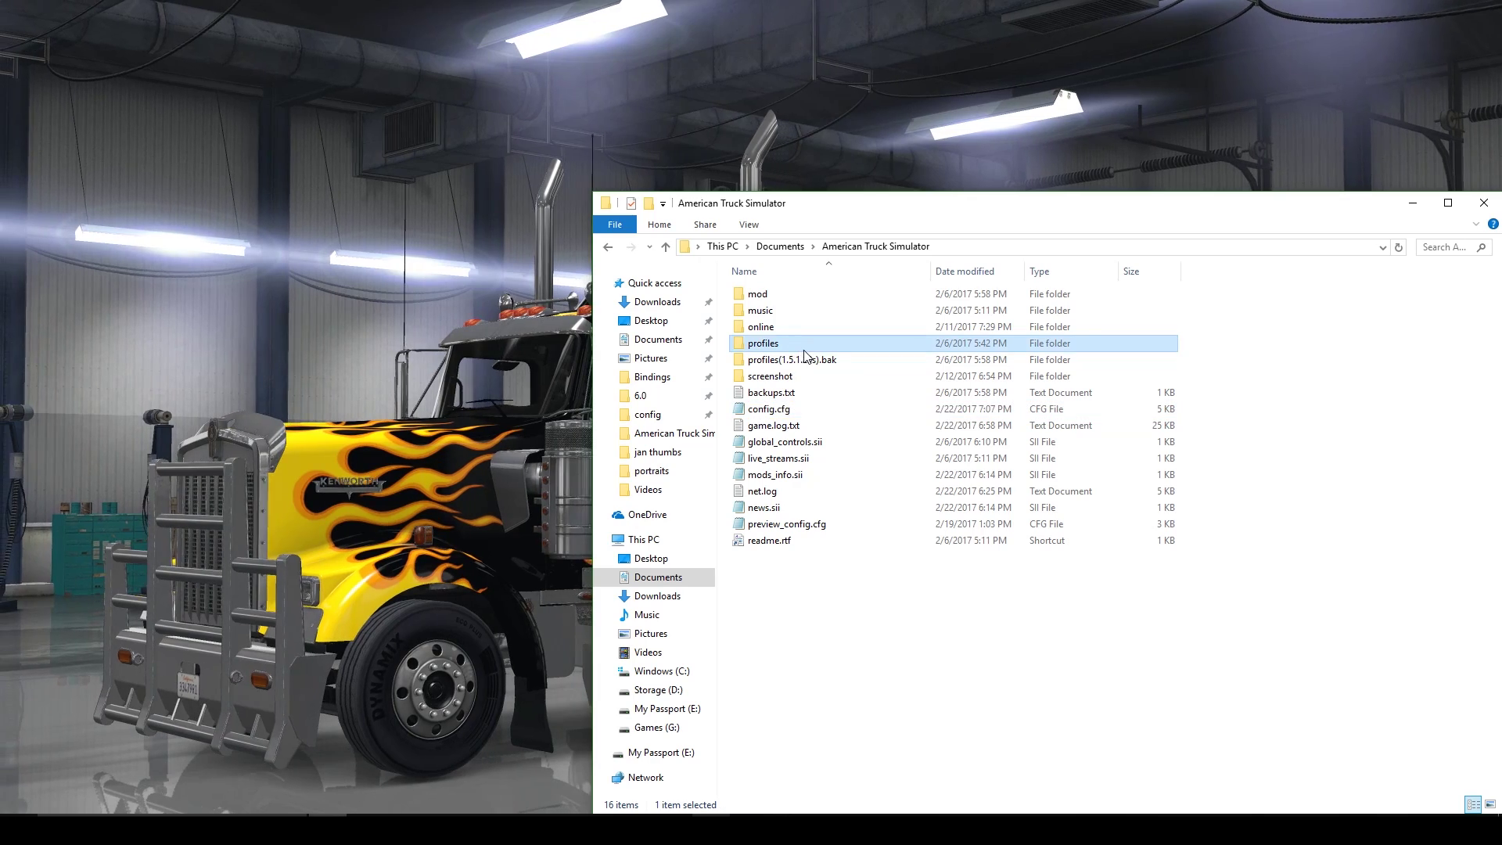
double_click(772, 348)
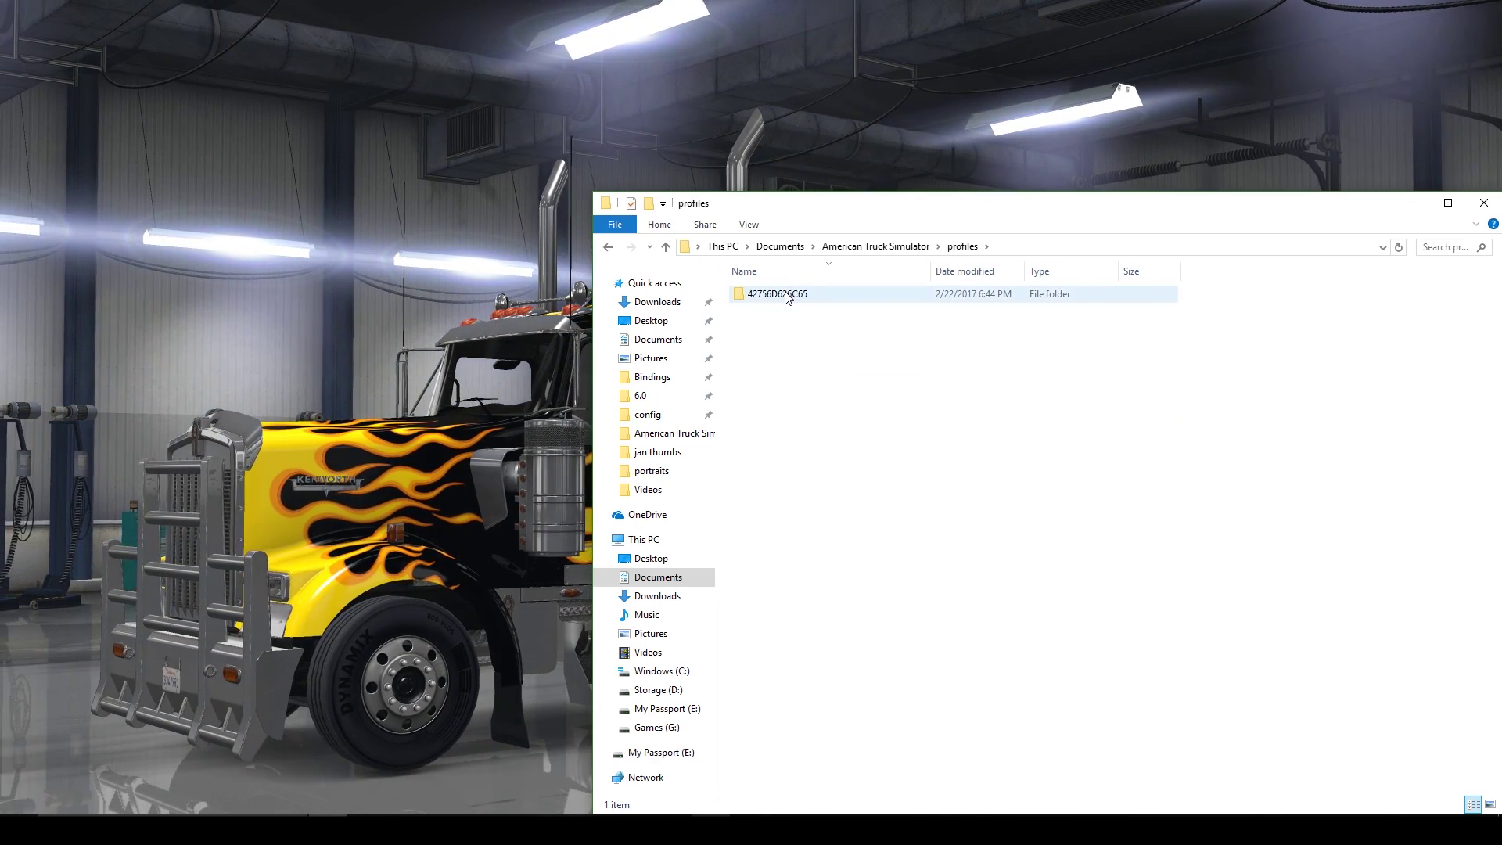
left_click(786, 295)
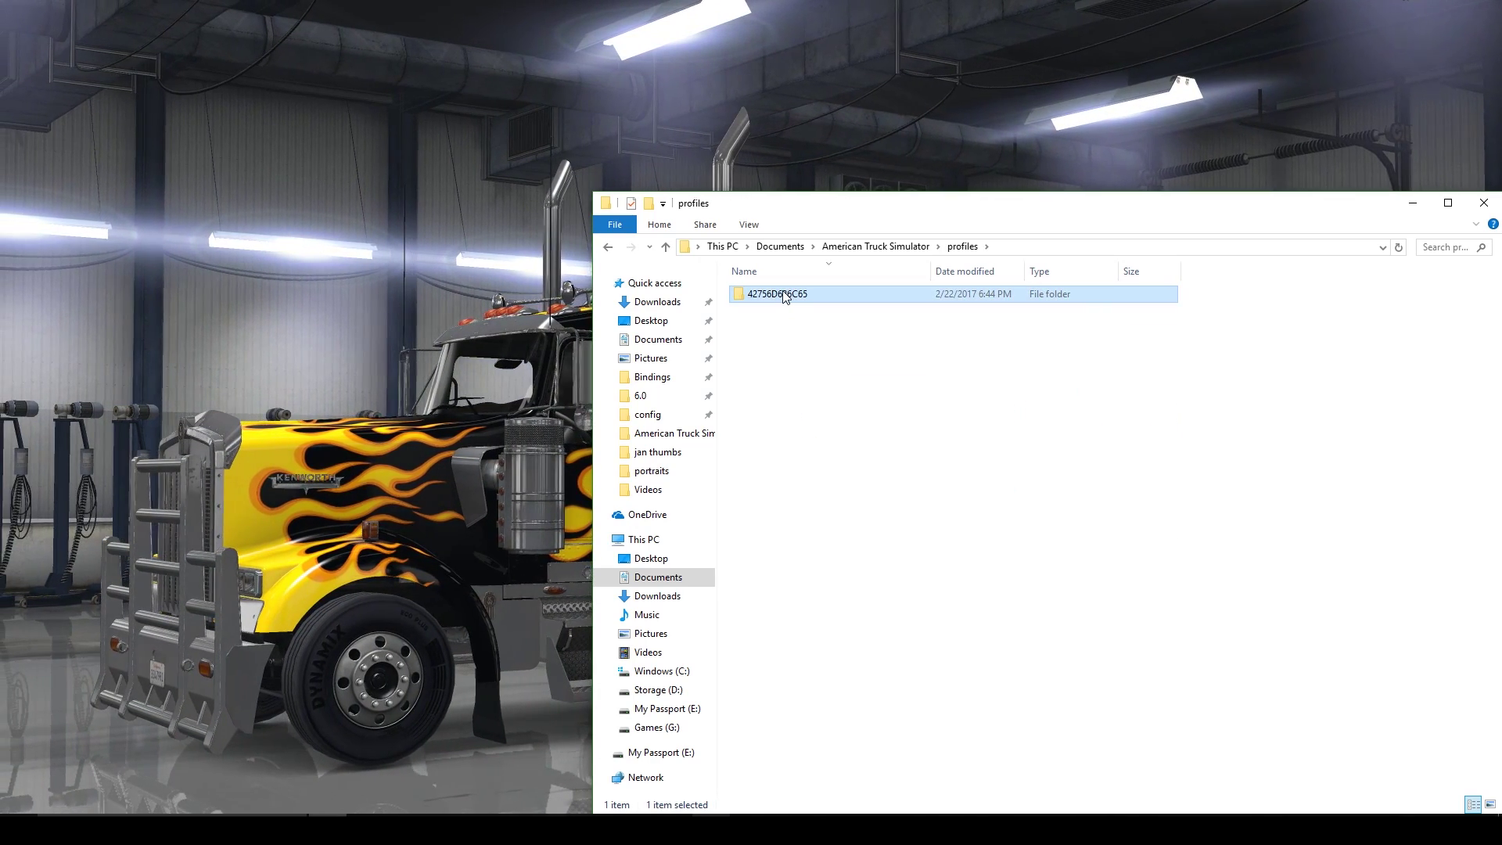
double_click(784, 295)
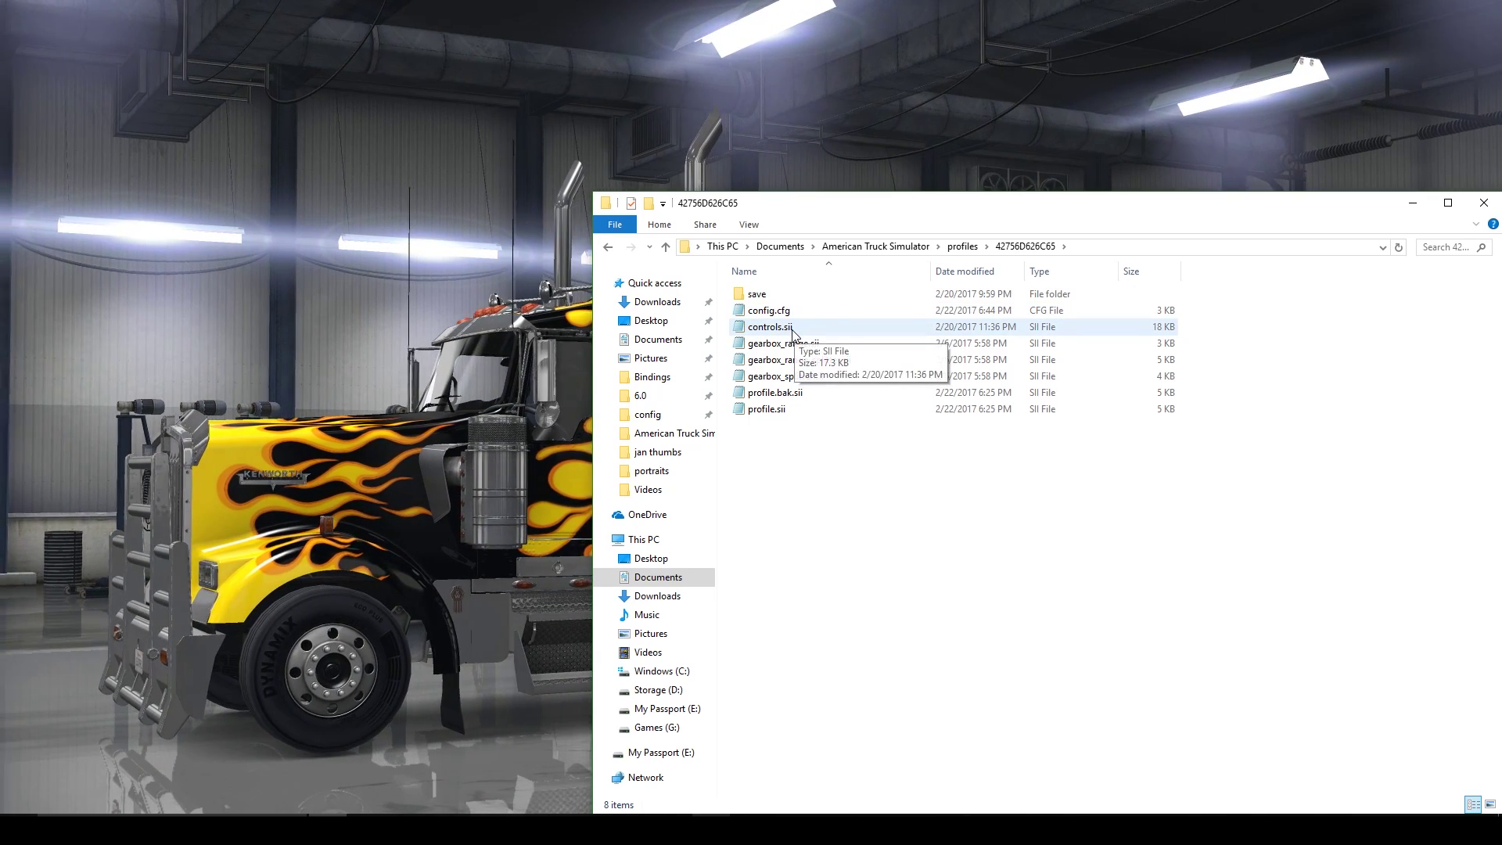
right_click(783, 329)
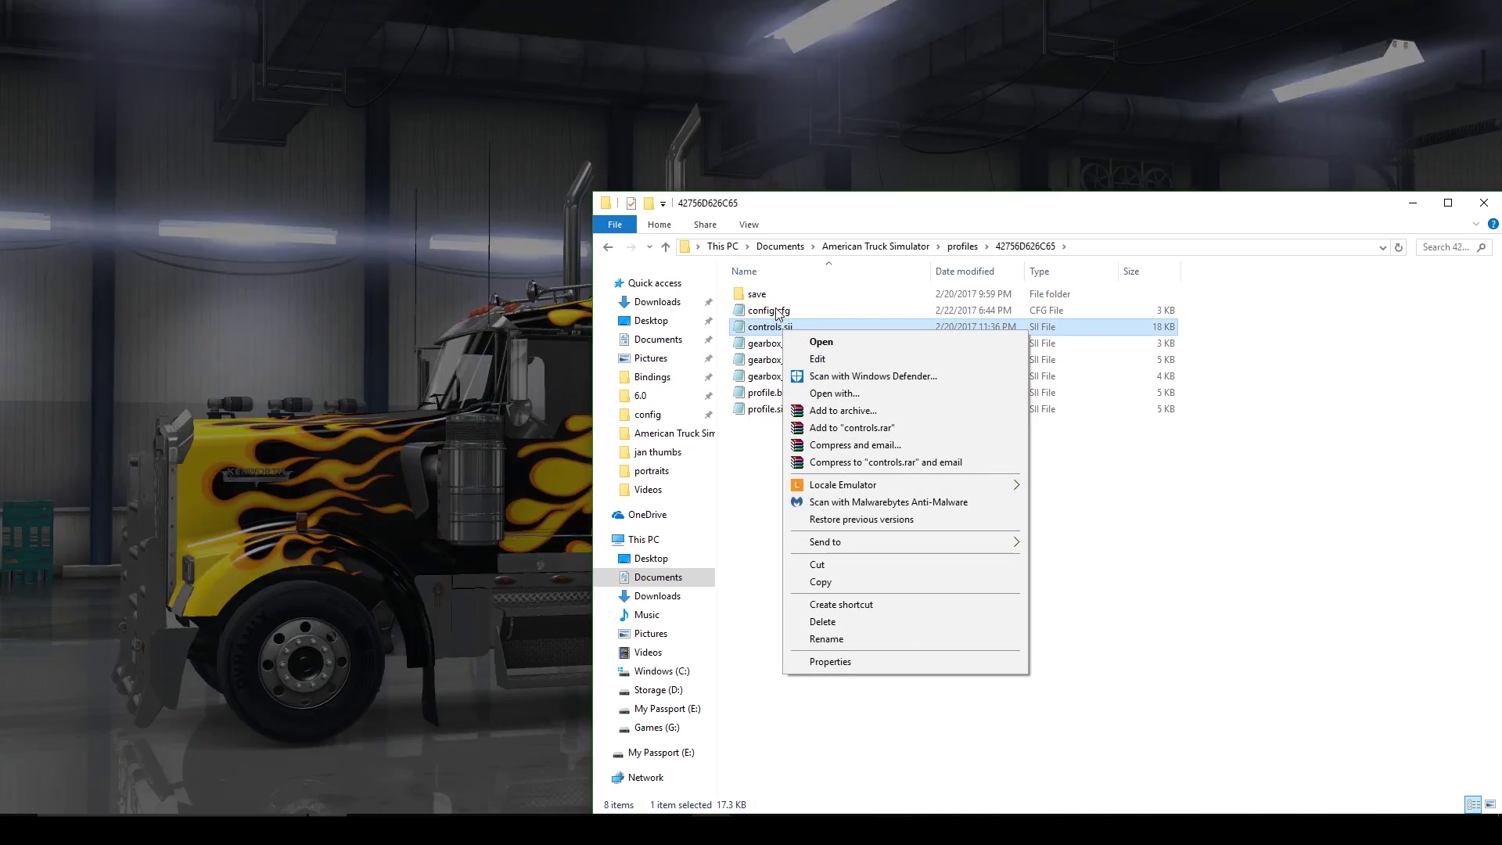
left_click(829, 341)
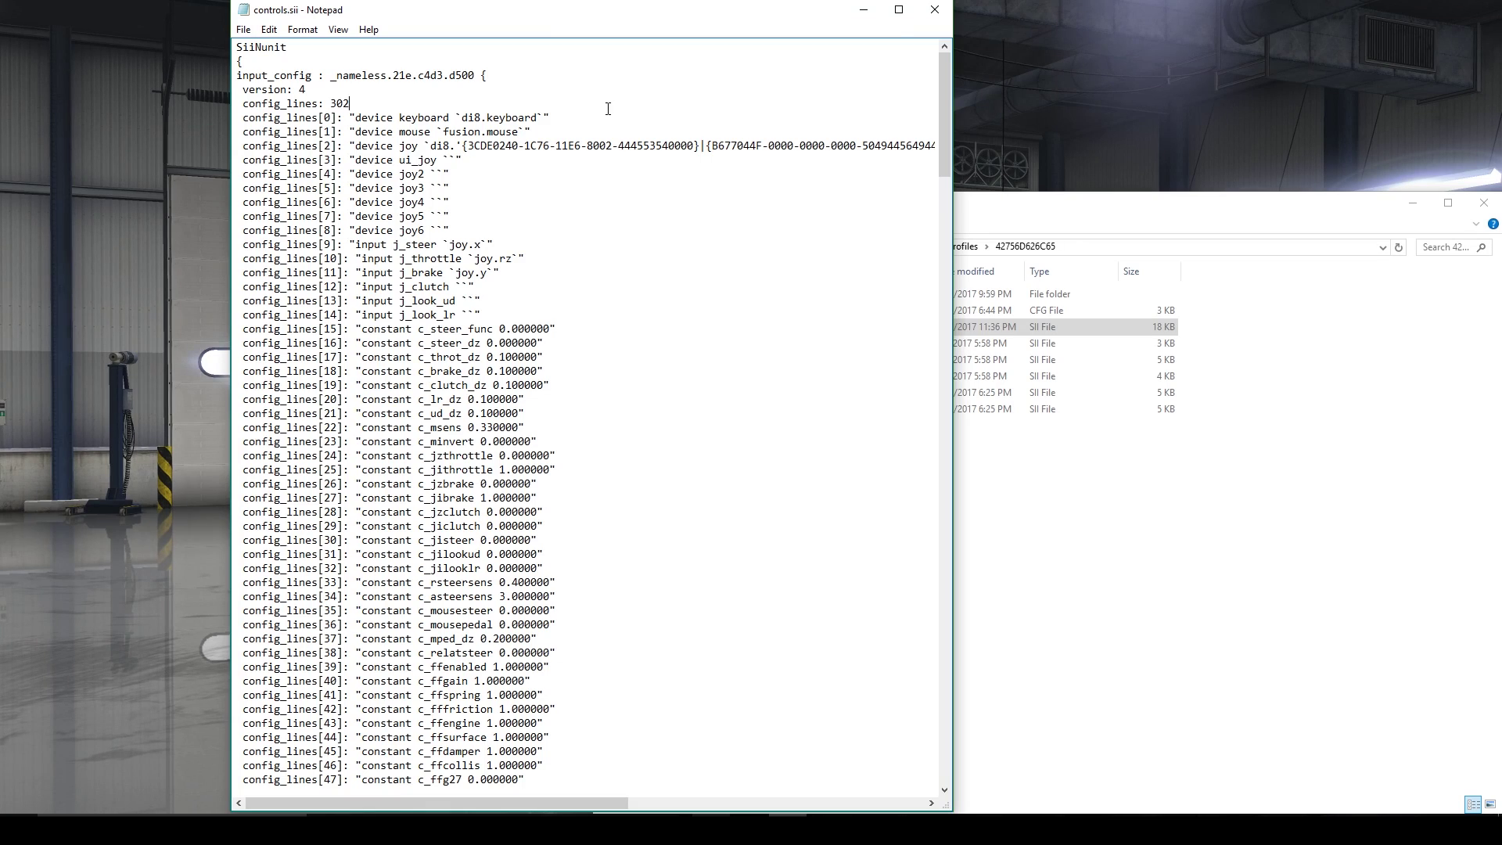
Step: Search controls.sii for headreset and examine the button binding assigned on that line
key("ctrl+f")
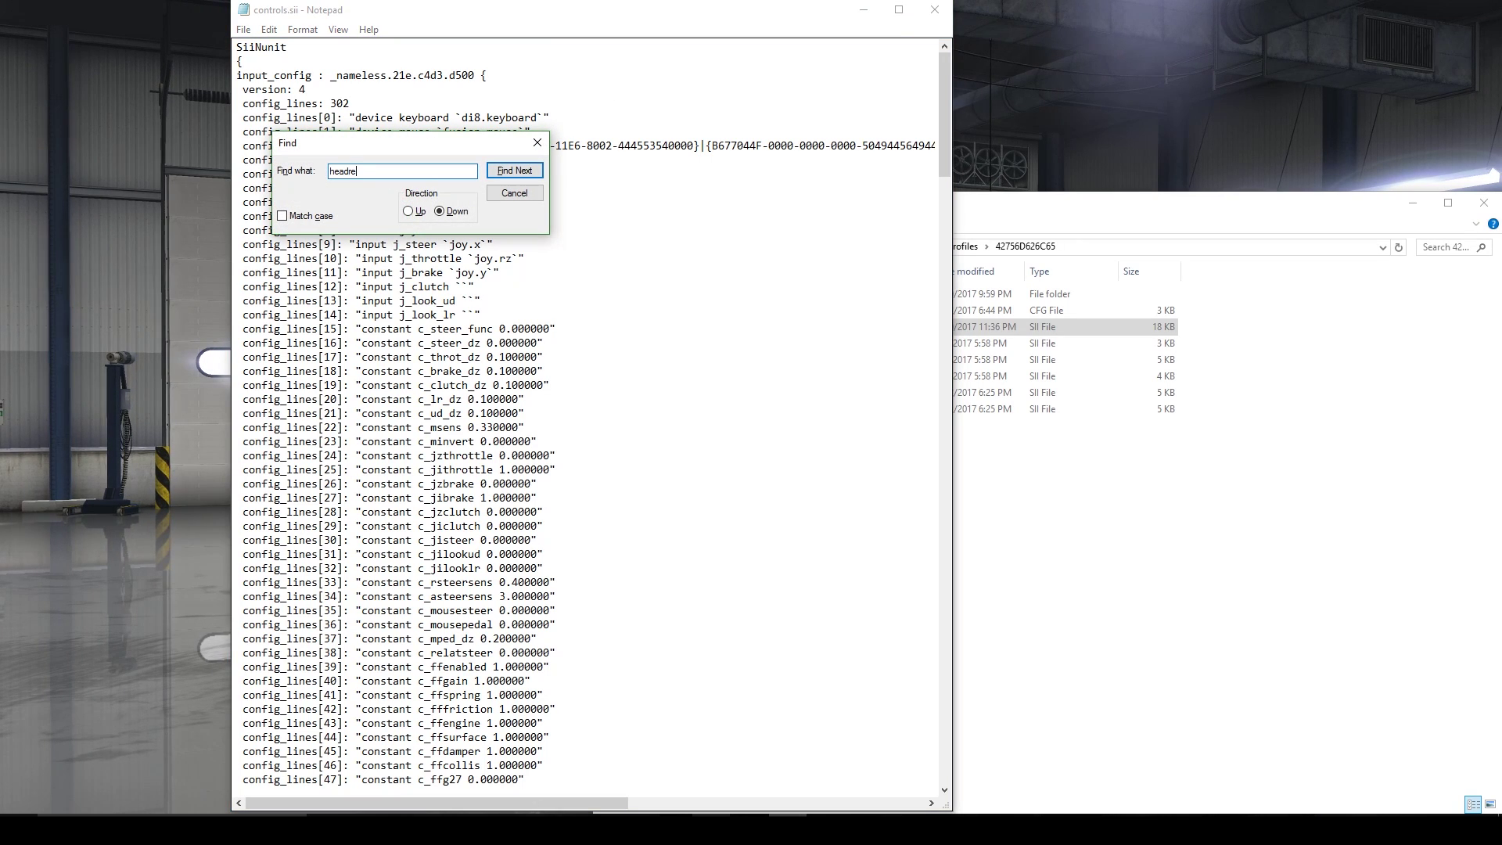
key("Return")
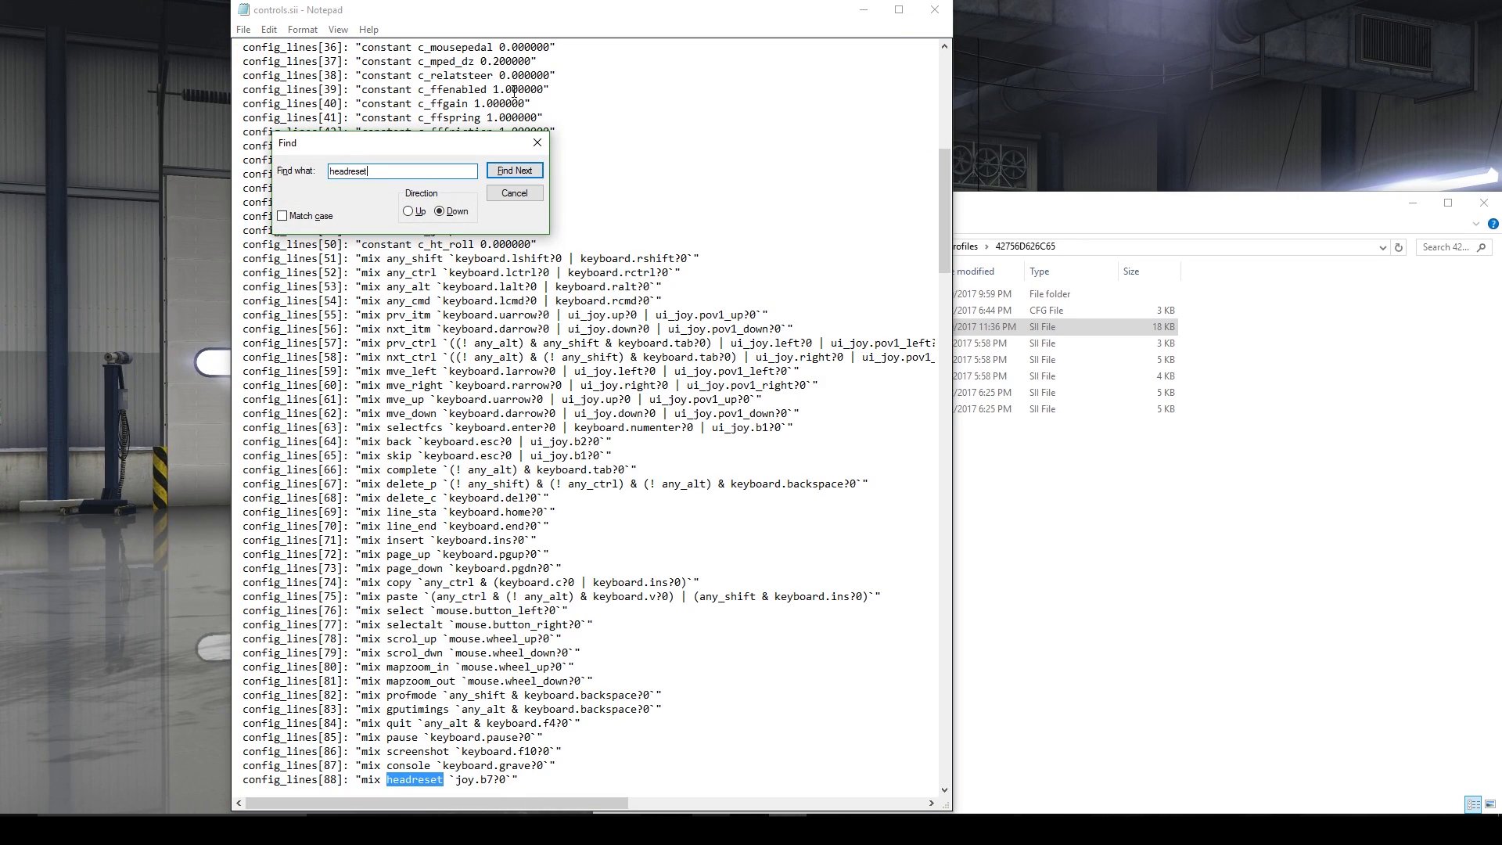
left_click(537, 142)
left_click(546, 737)
scroll(531, 752, "down", 1)
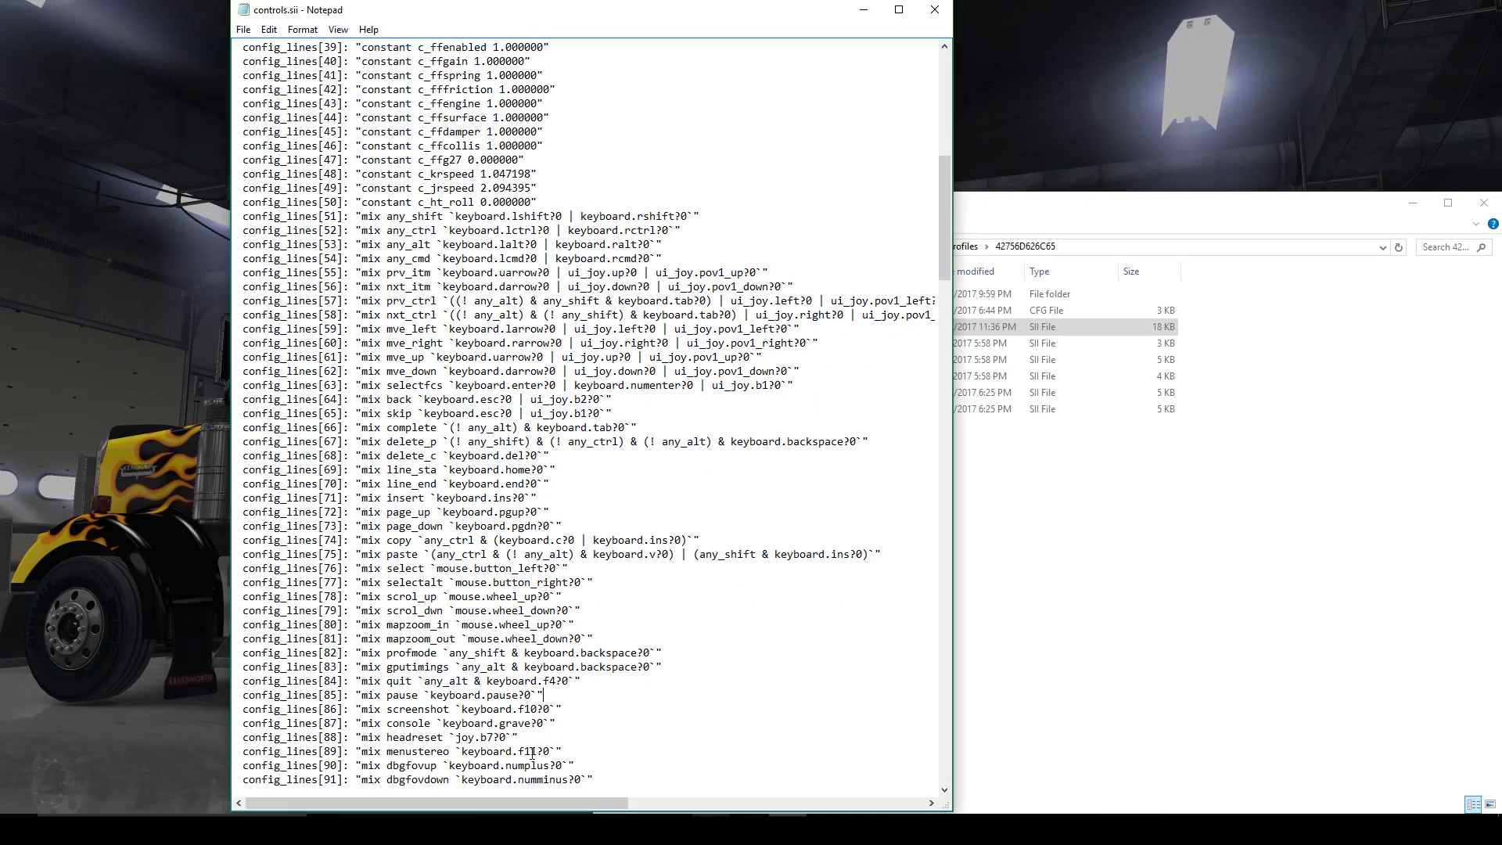
left_click(542, 741)
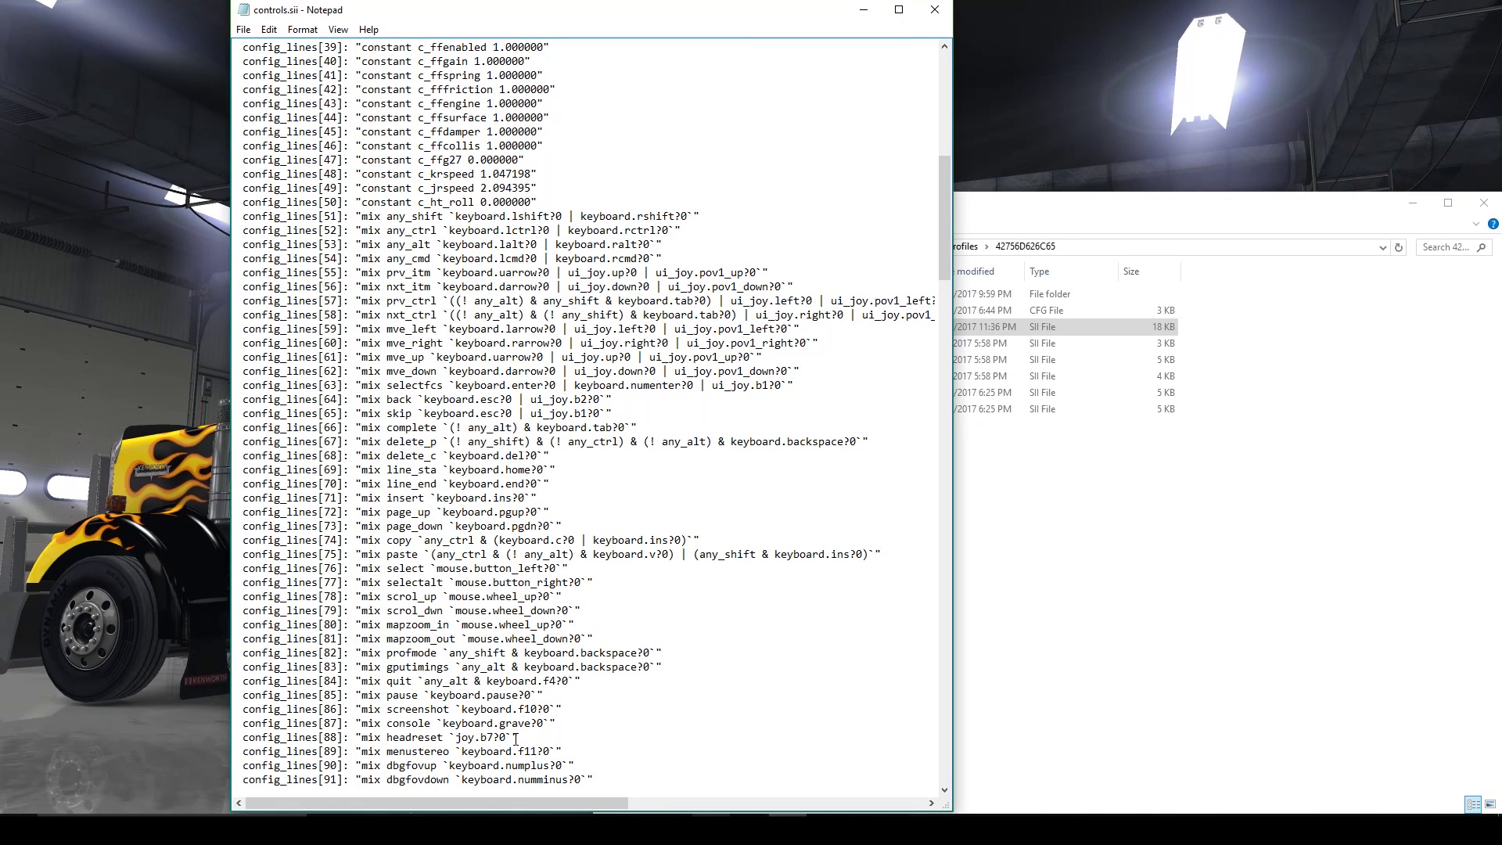
left_click_drag(513, 737, 458, 742)
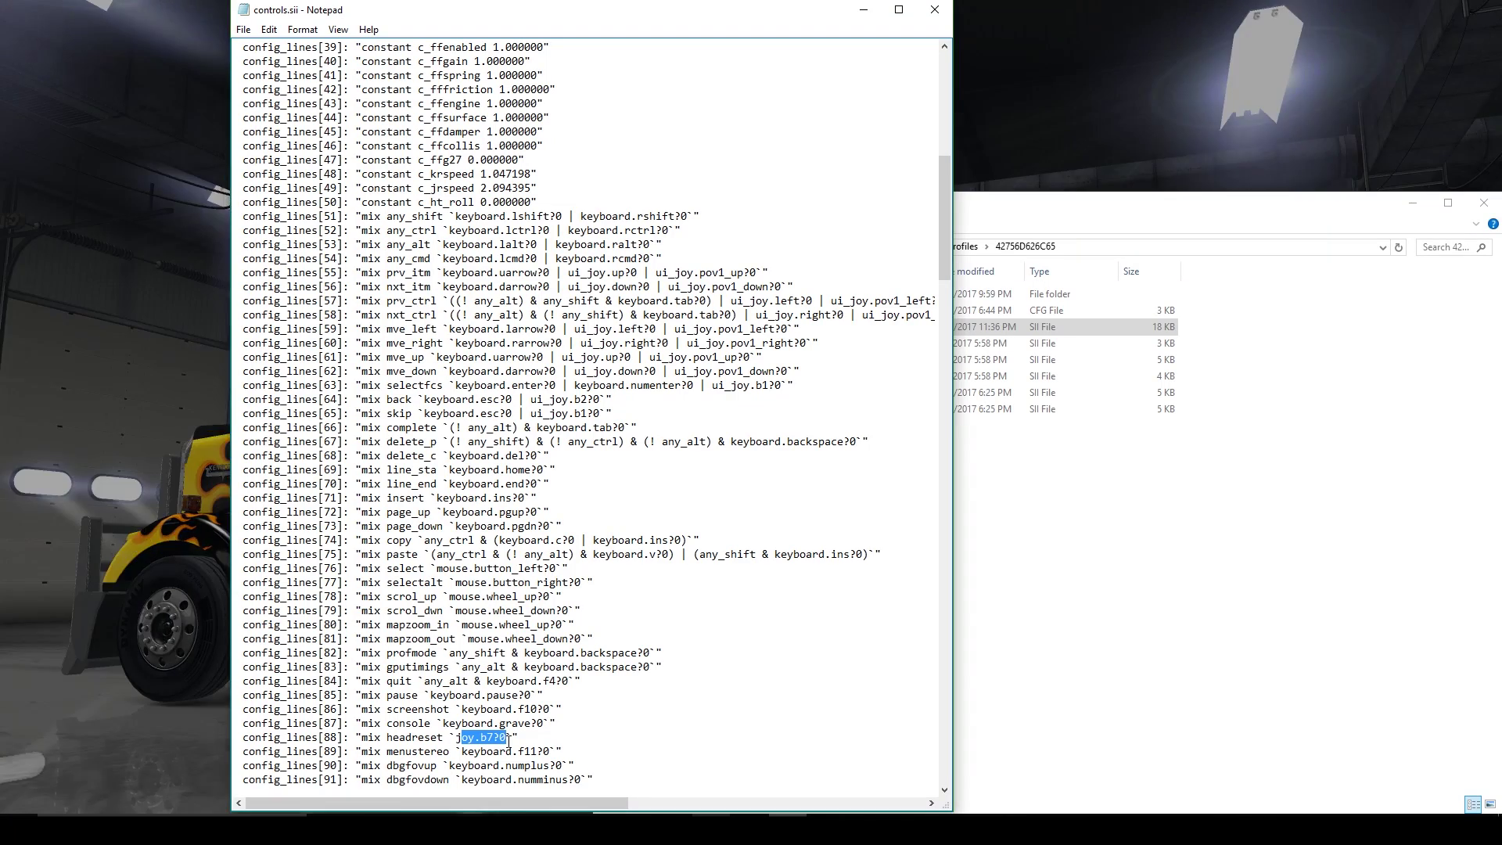
left_click(507, 738)
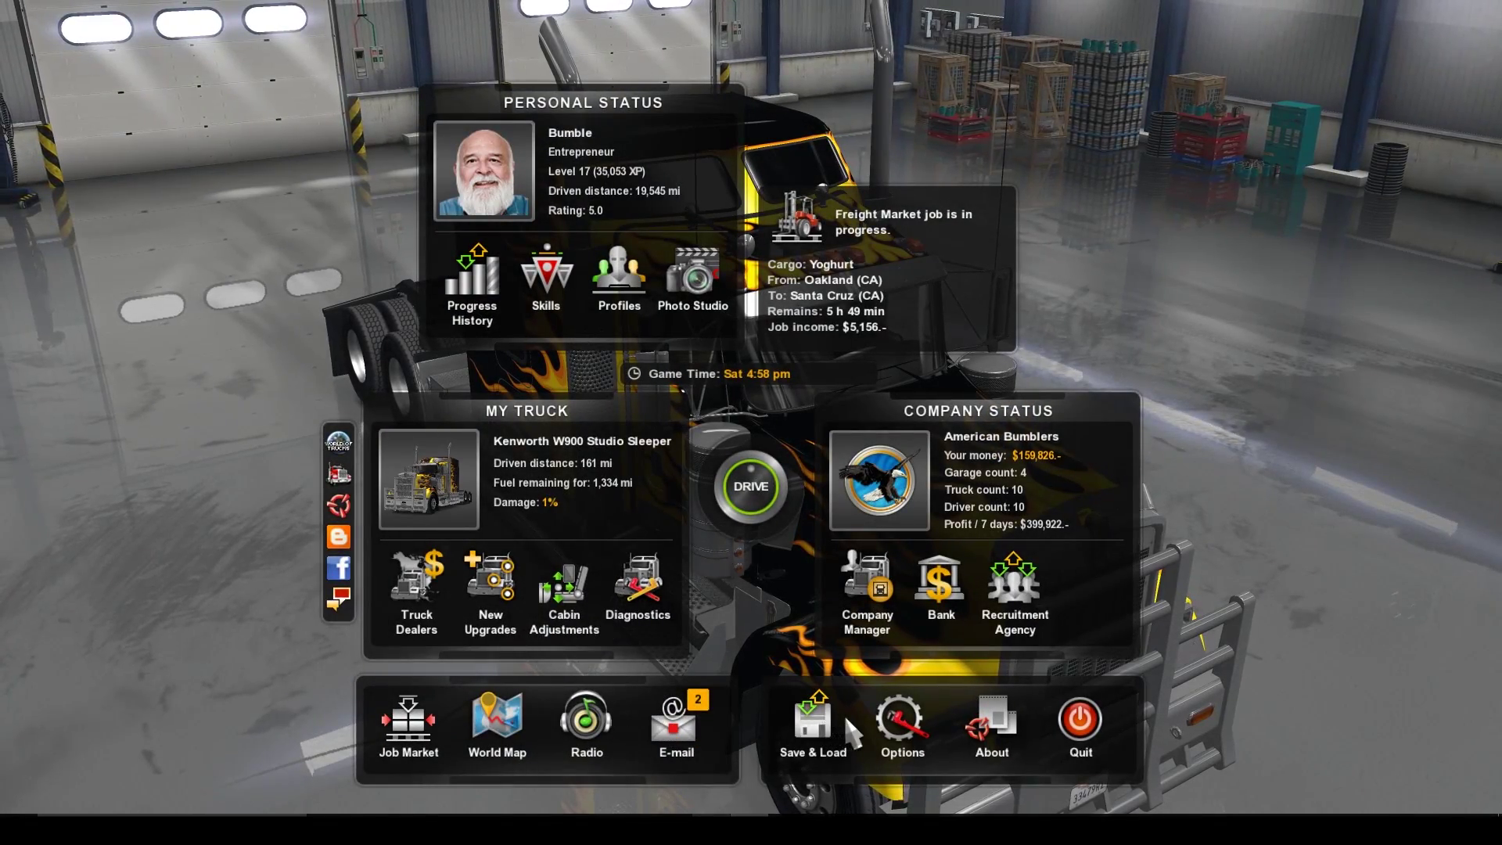
Step: Review the joystick button assignments in the game's Keys & Buttons options, close them and return to controls.sii
left_click(899, 723)
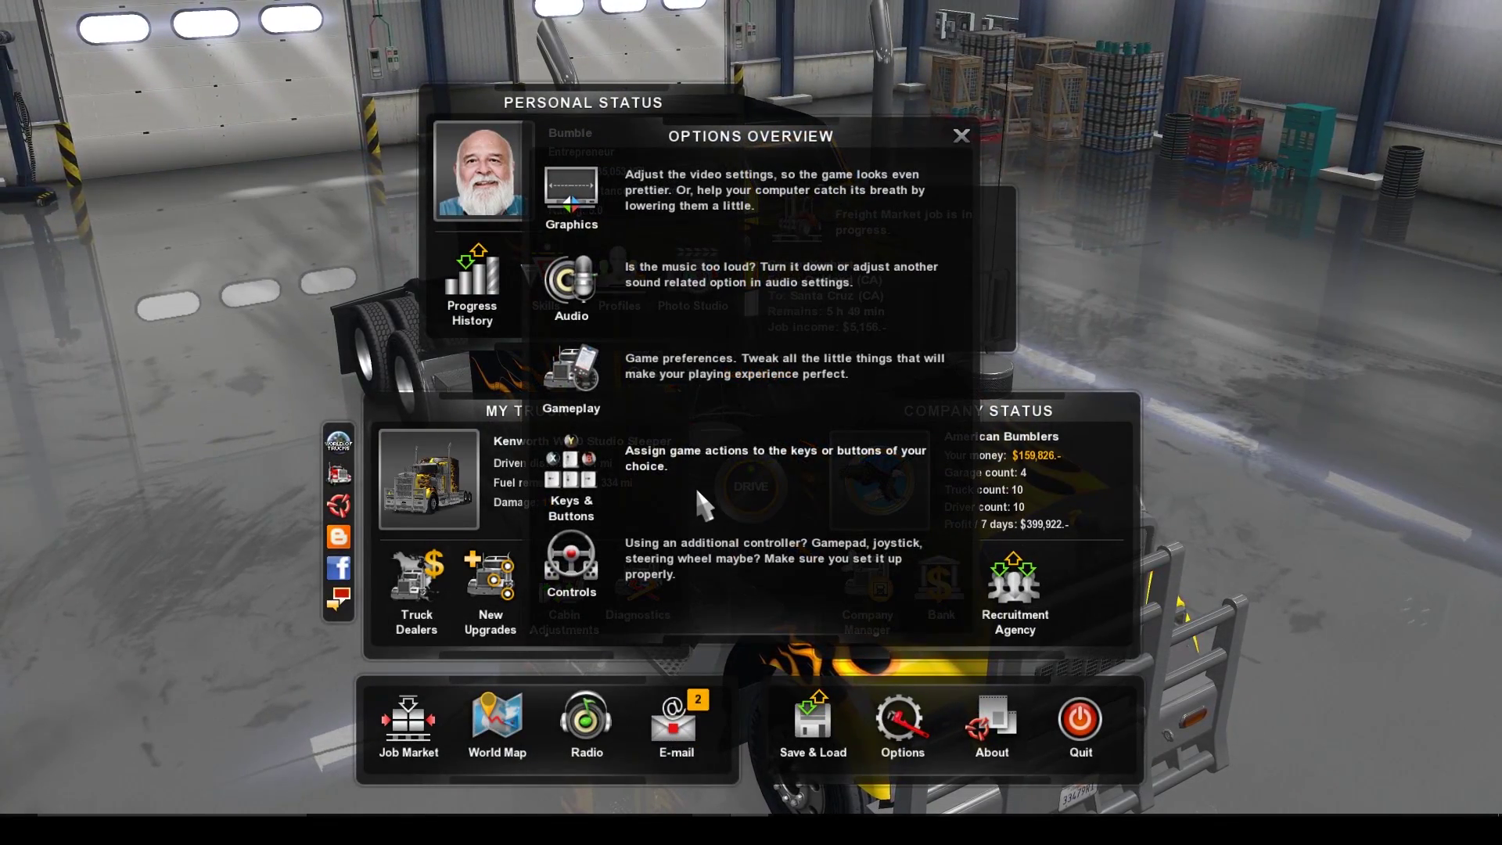
left_click(584, 476)
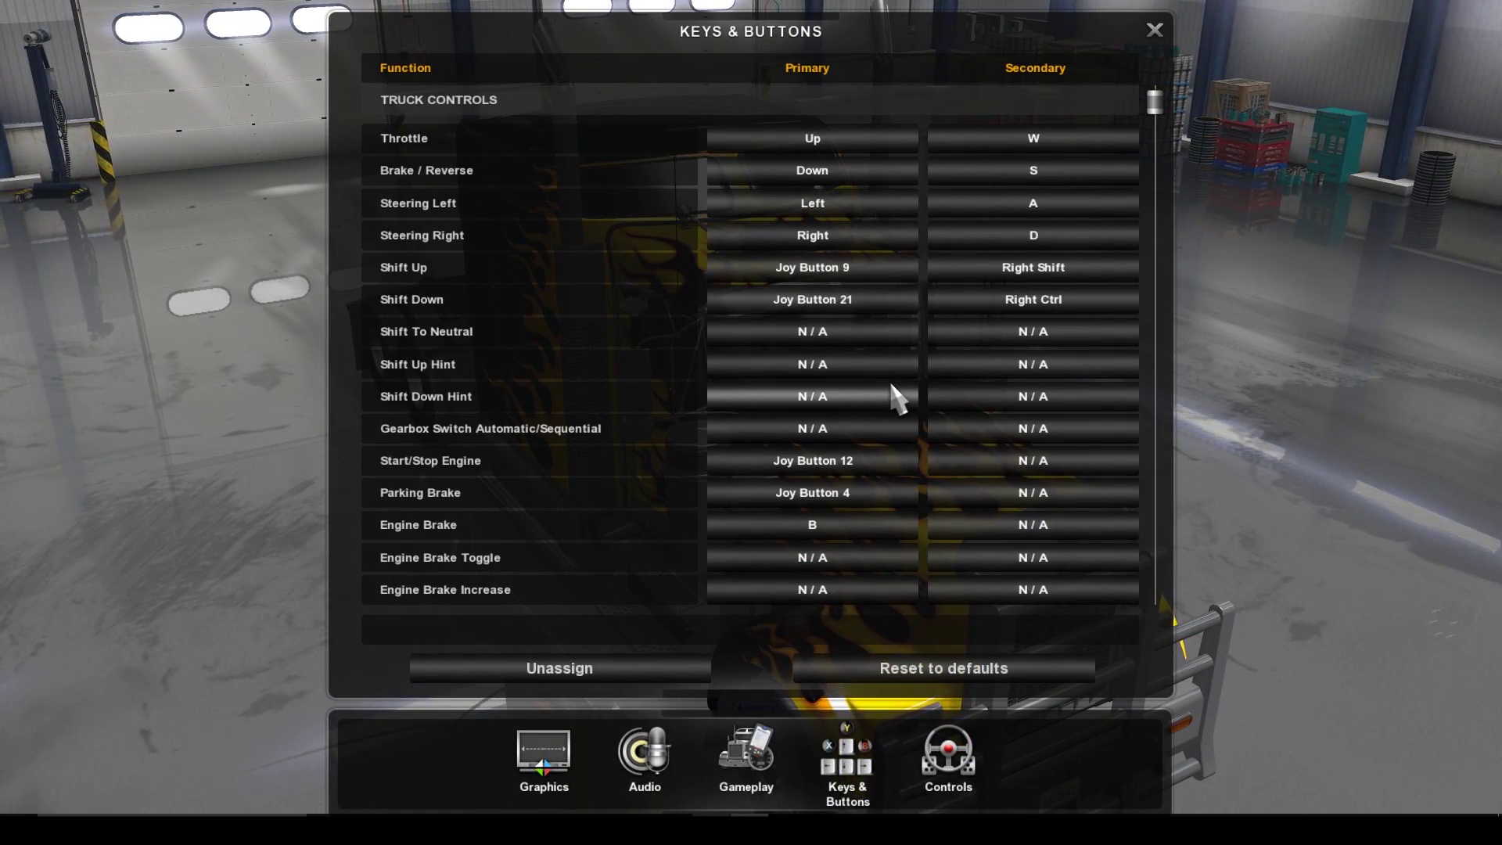
scroll(855, 375, "down", 2)
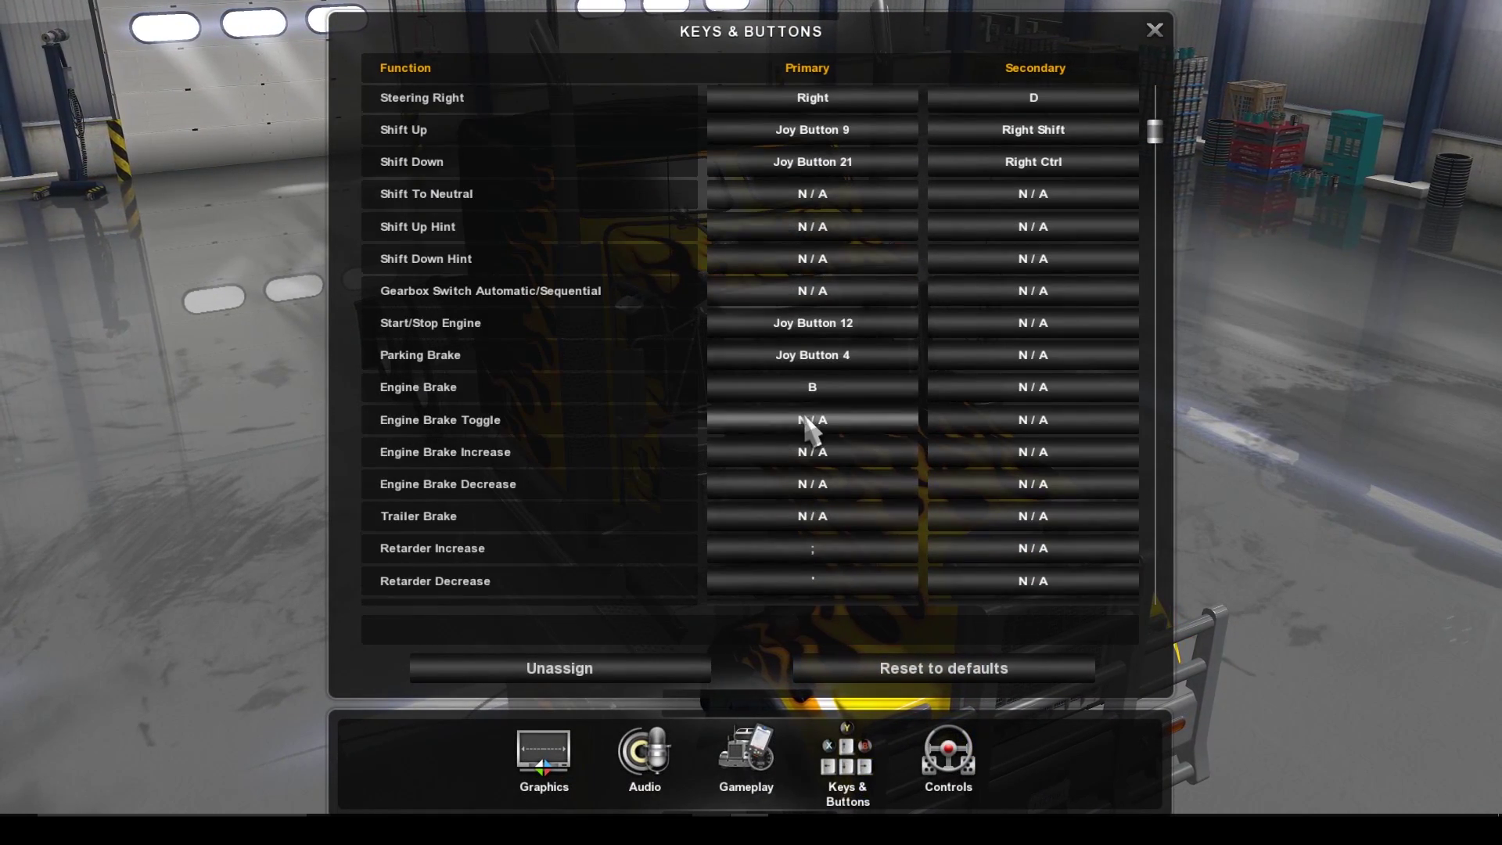
scroll(831, 450, "down", 2)
scroll(845, 436, "up", 5)
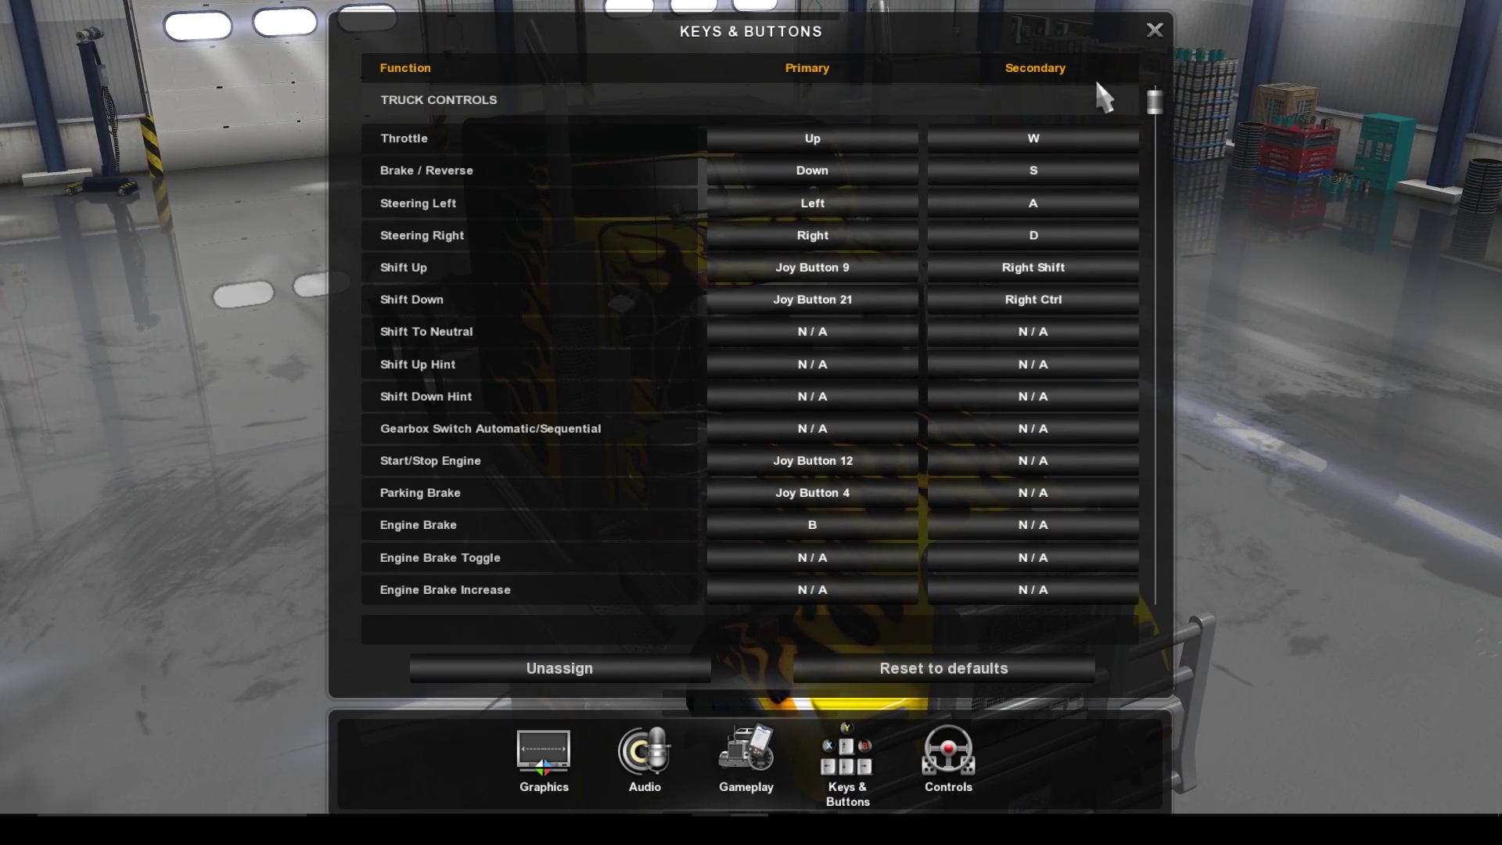
left_click(1155, 30)
key("alt+Tab")
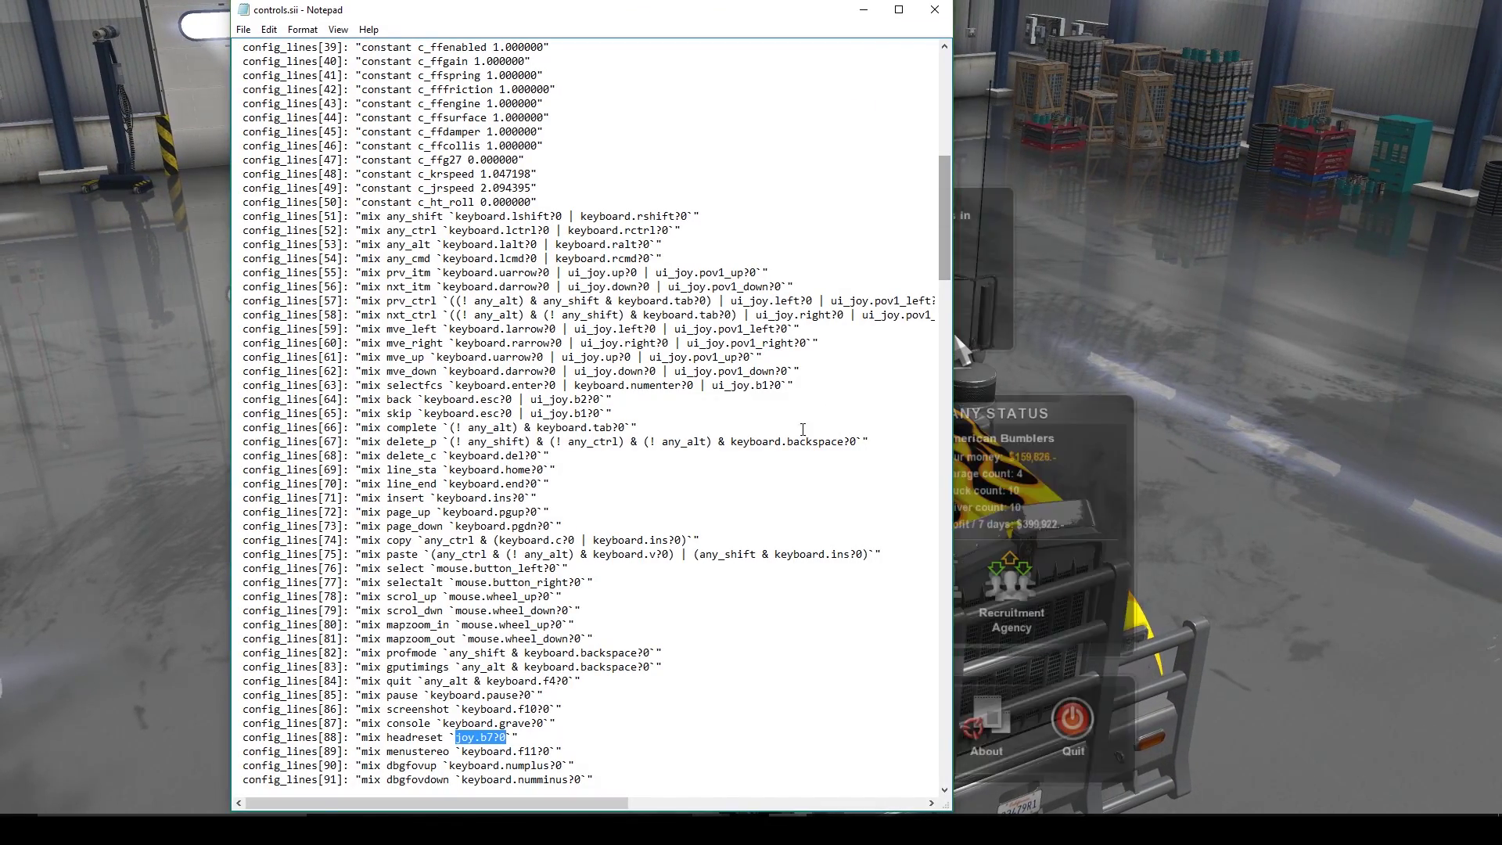
Step: Check the joystick device and input lines at the start of controls.sii, and find the headreset line again
left_click(762, 385)
scroll(597, 312, "up", 15)
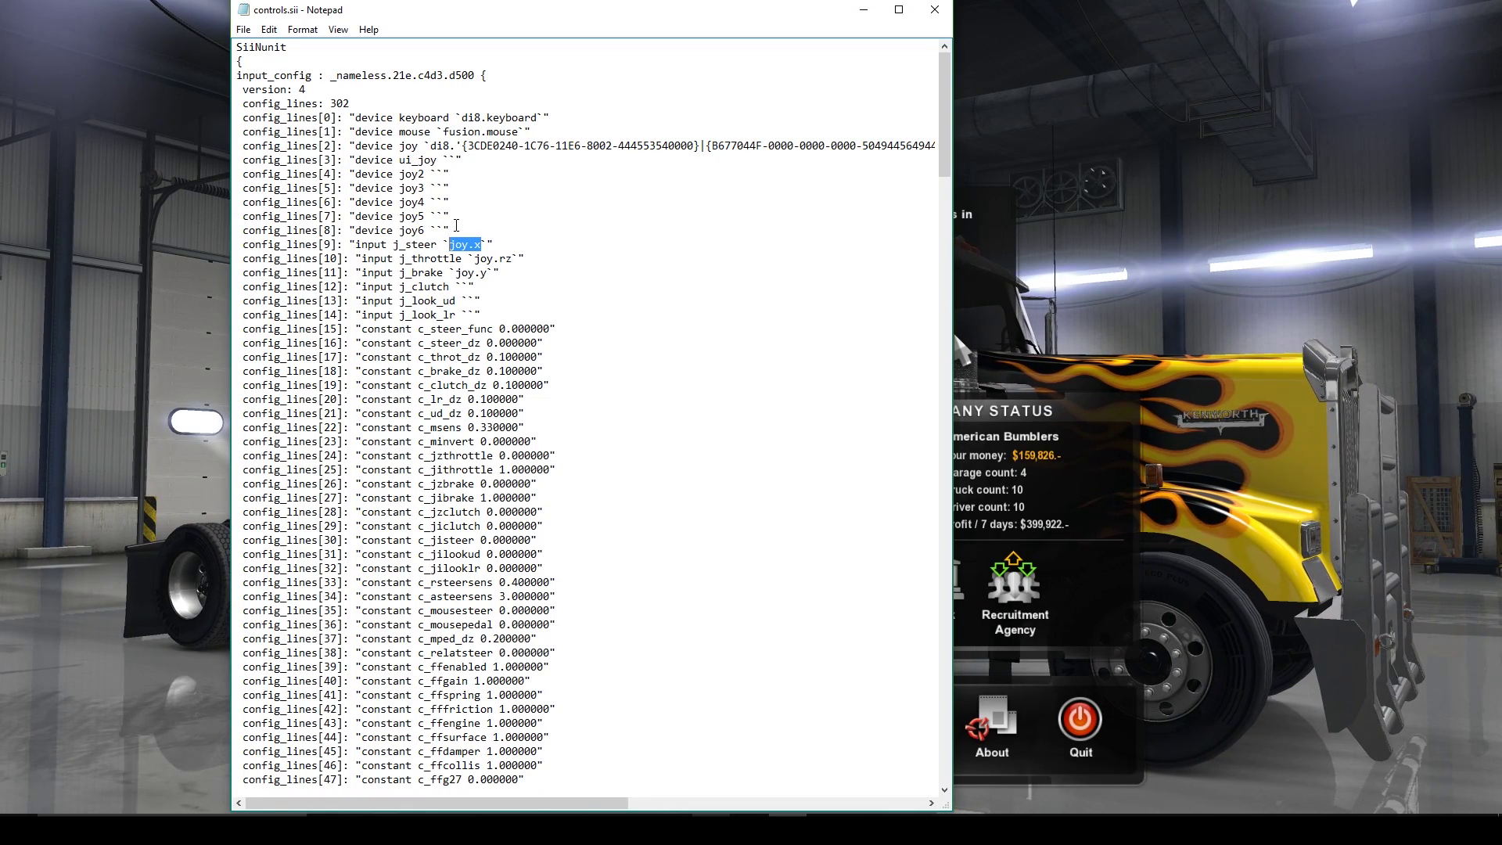
scroll(600, 407, "down", 18)
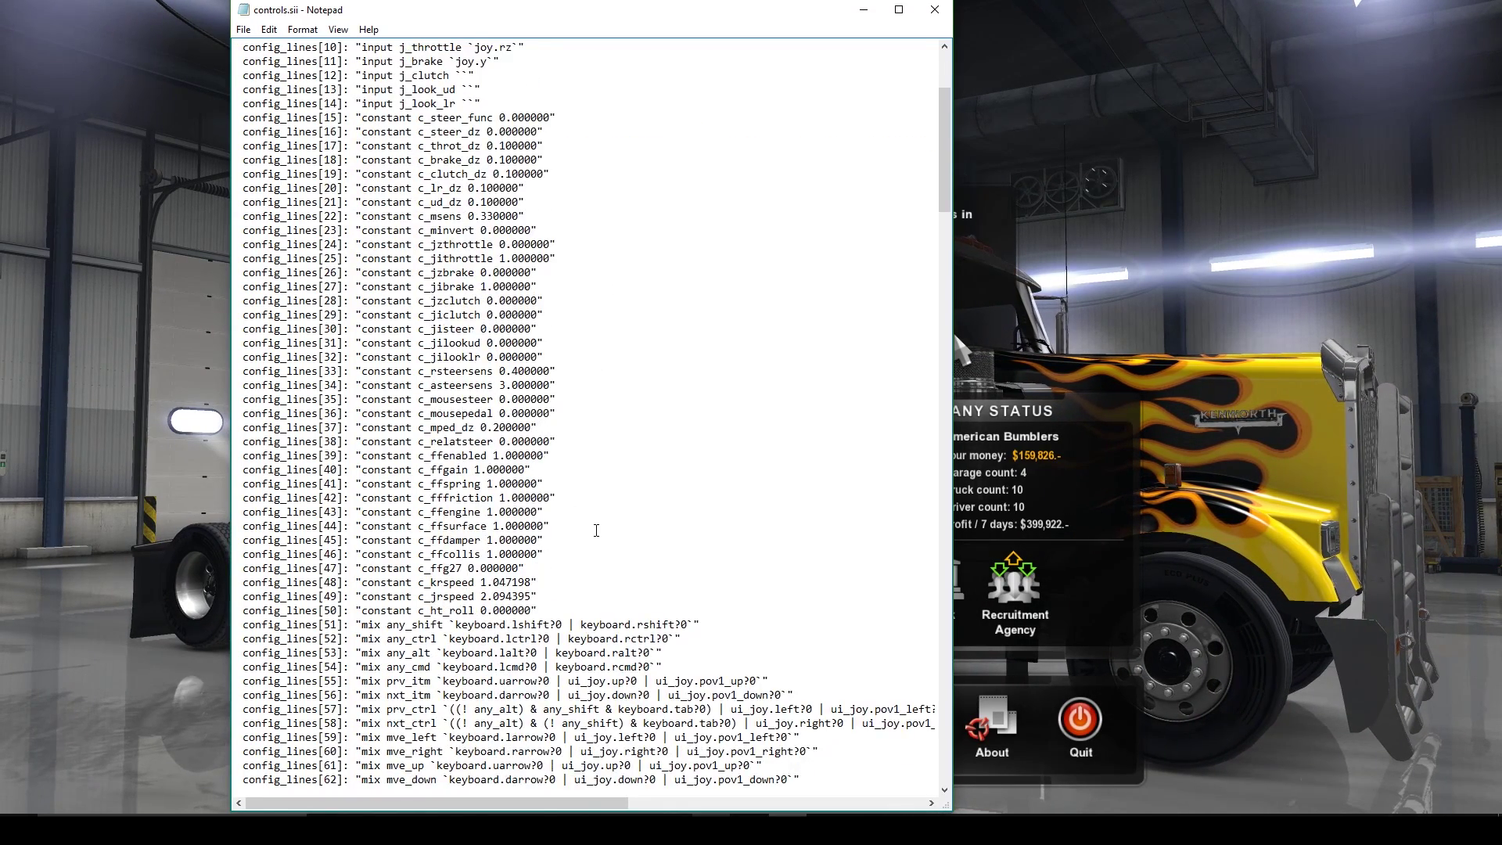
key("ctrl+f")
type("headreset")
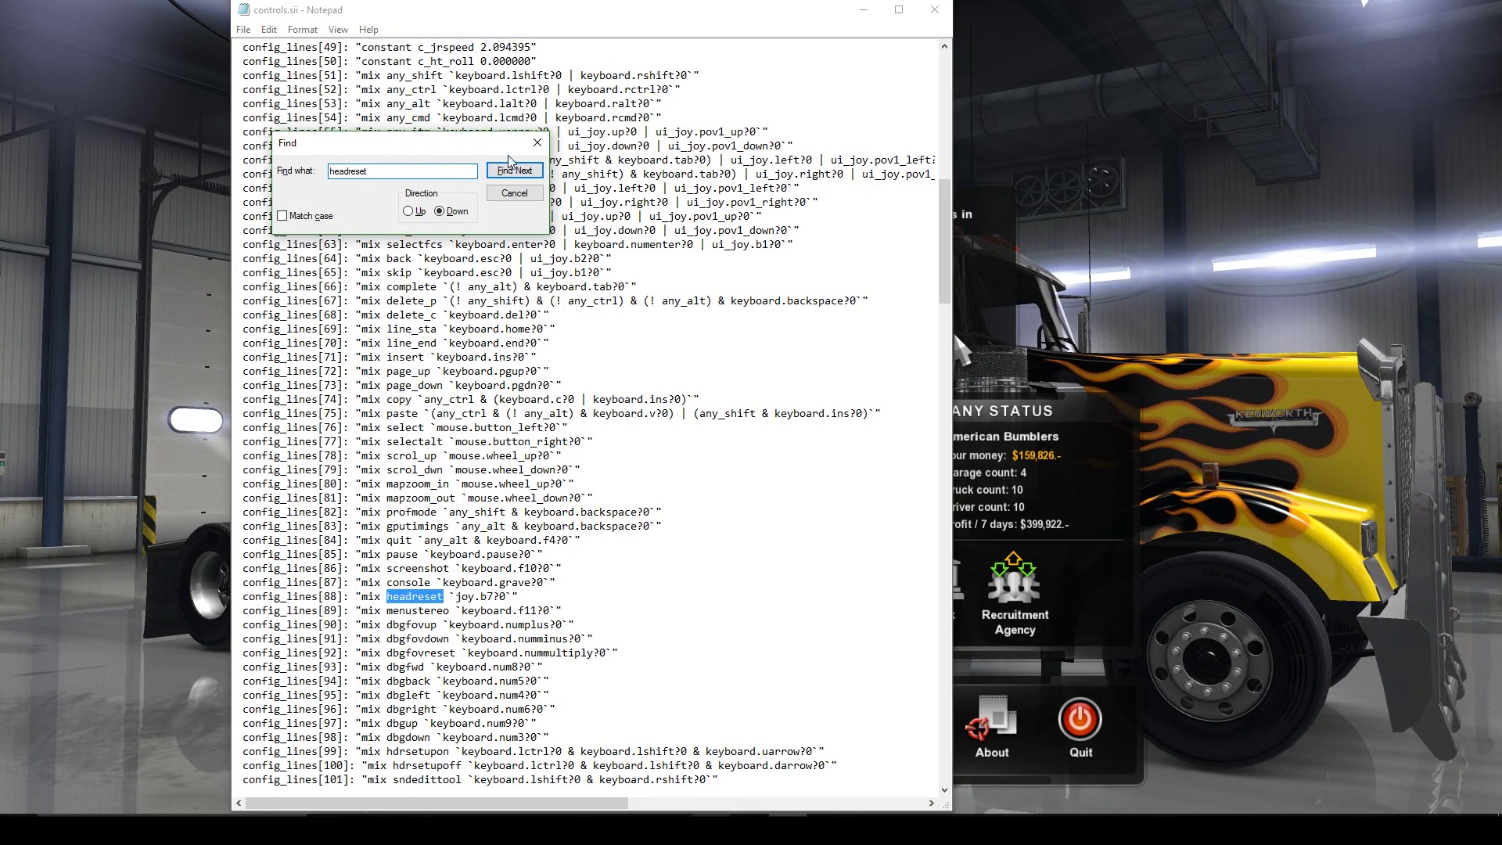
Step: Try replacing the headreset binding in controls.sii with joy.x, undo the replacement and close the file
left_click(537, 142)
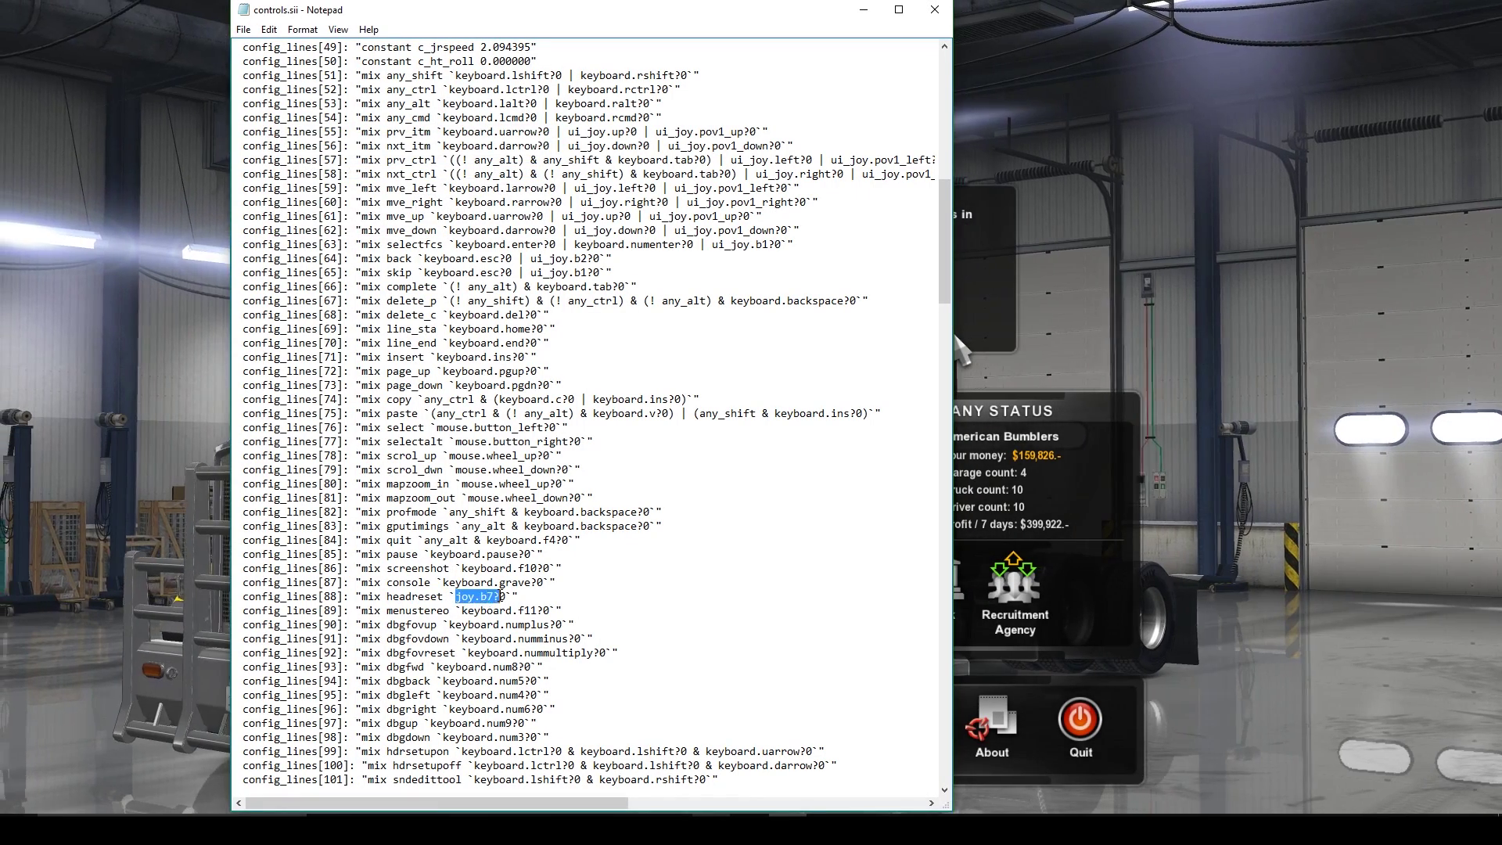
left_click_drag(455, 597, 507, 596)
type("joy.x")
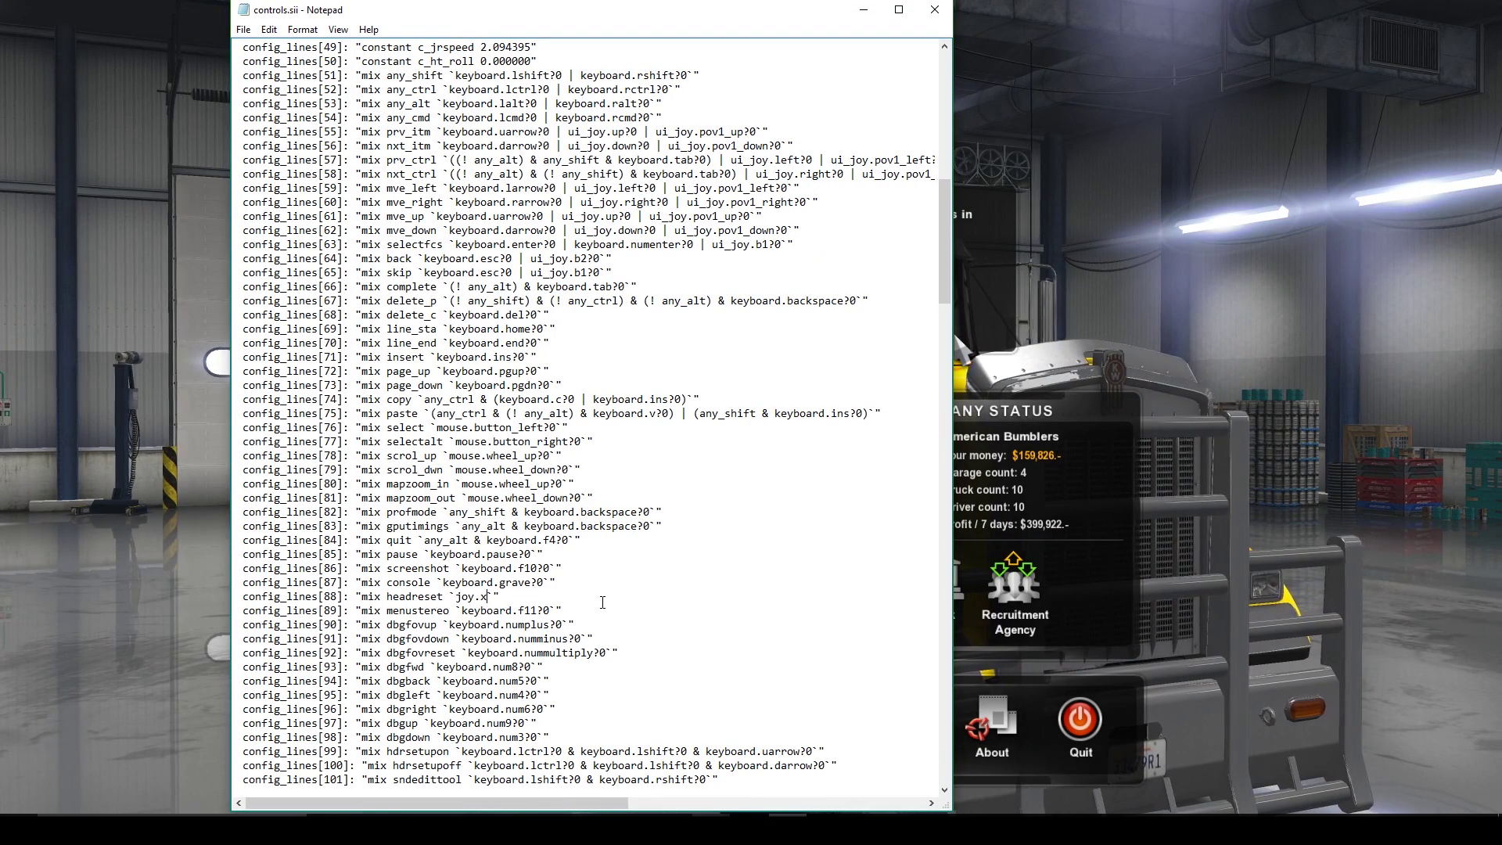
key("ctrl+z")
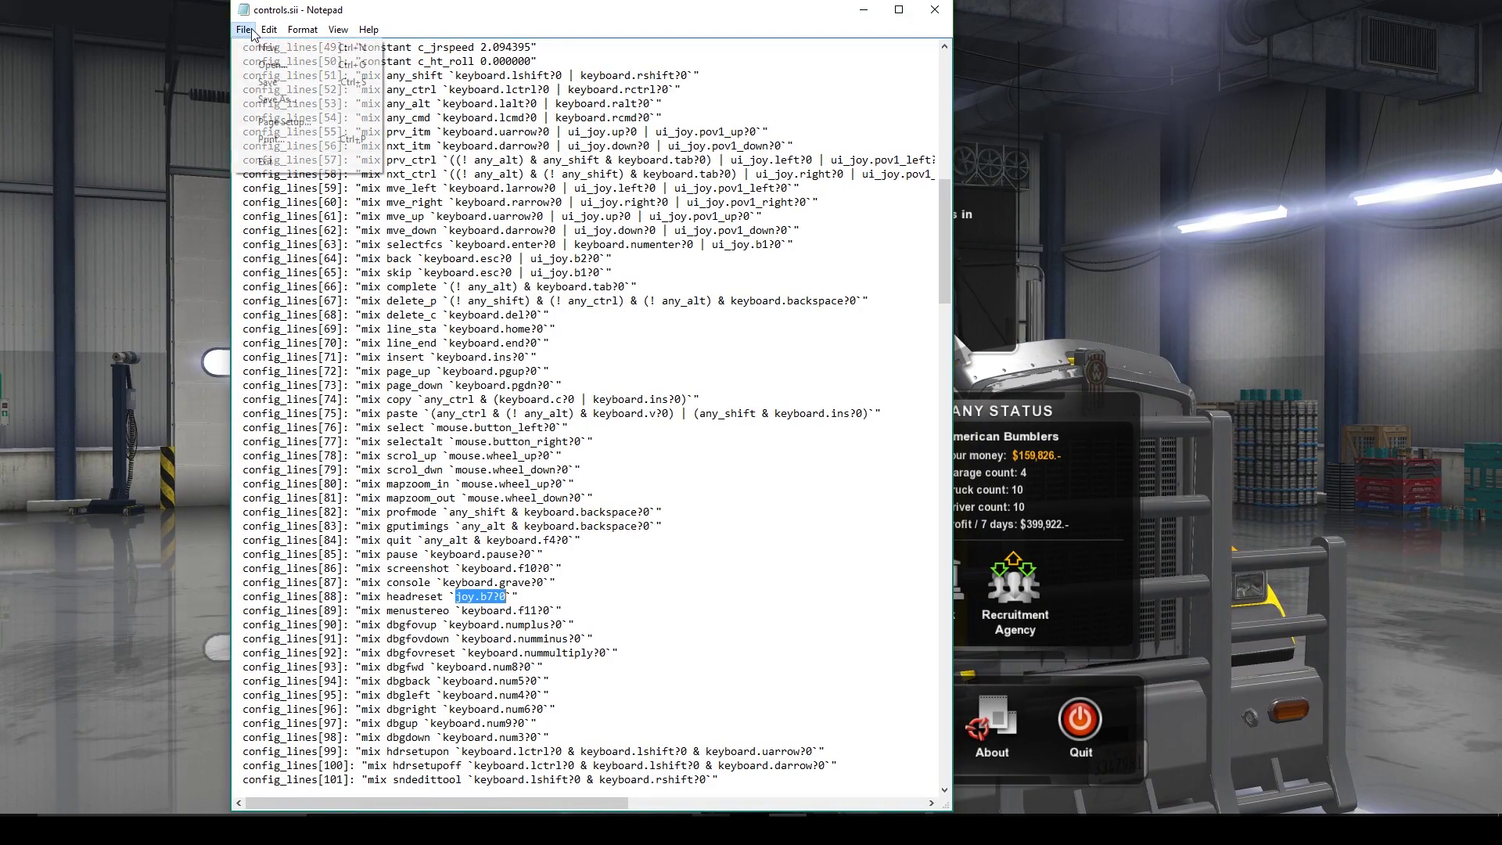
left_click(934, 9)
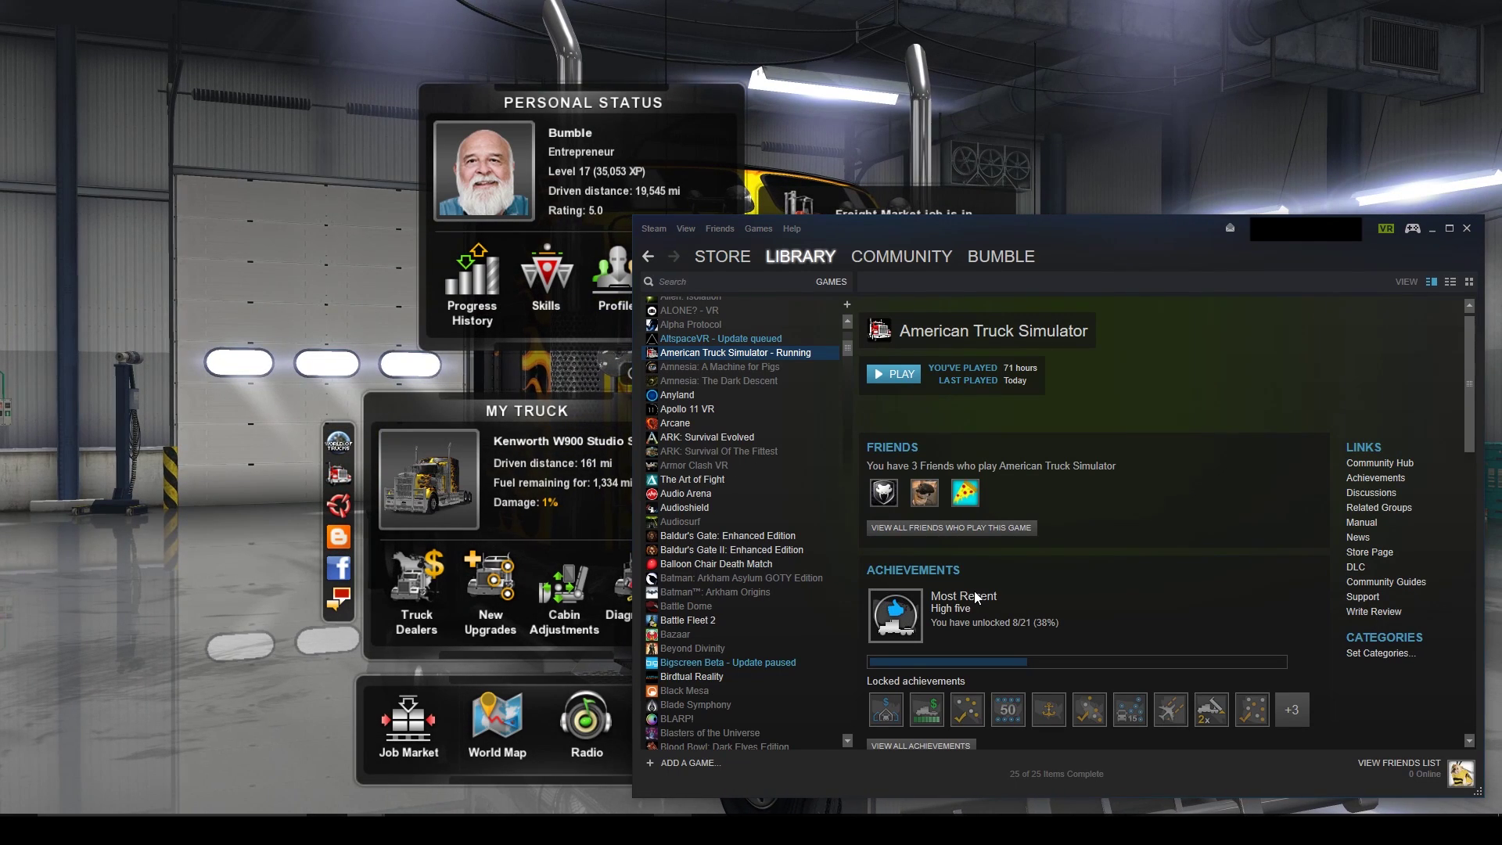
Step: Switch to Steam, filter the library to VR titles and open the properties of the SteamVR tool
left_click(828, 280)
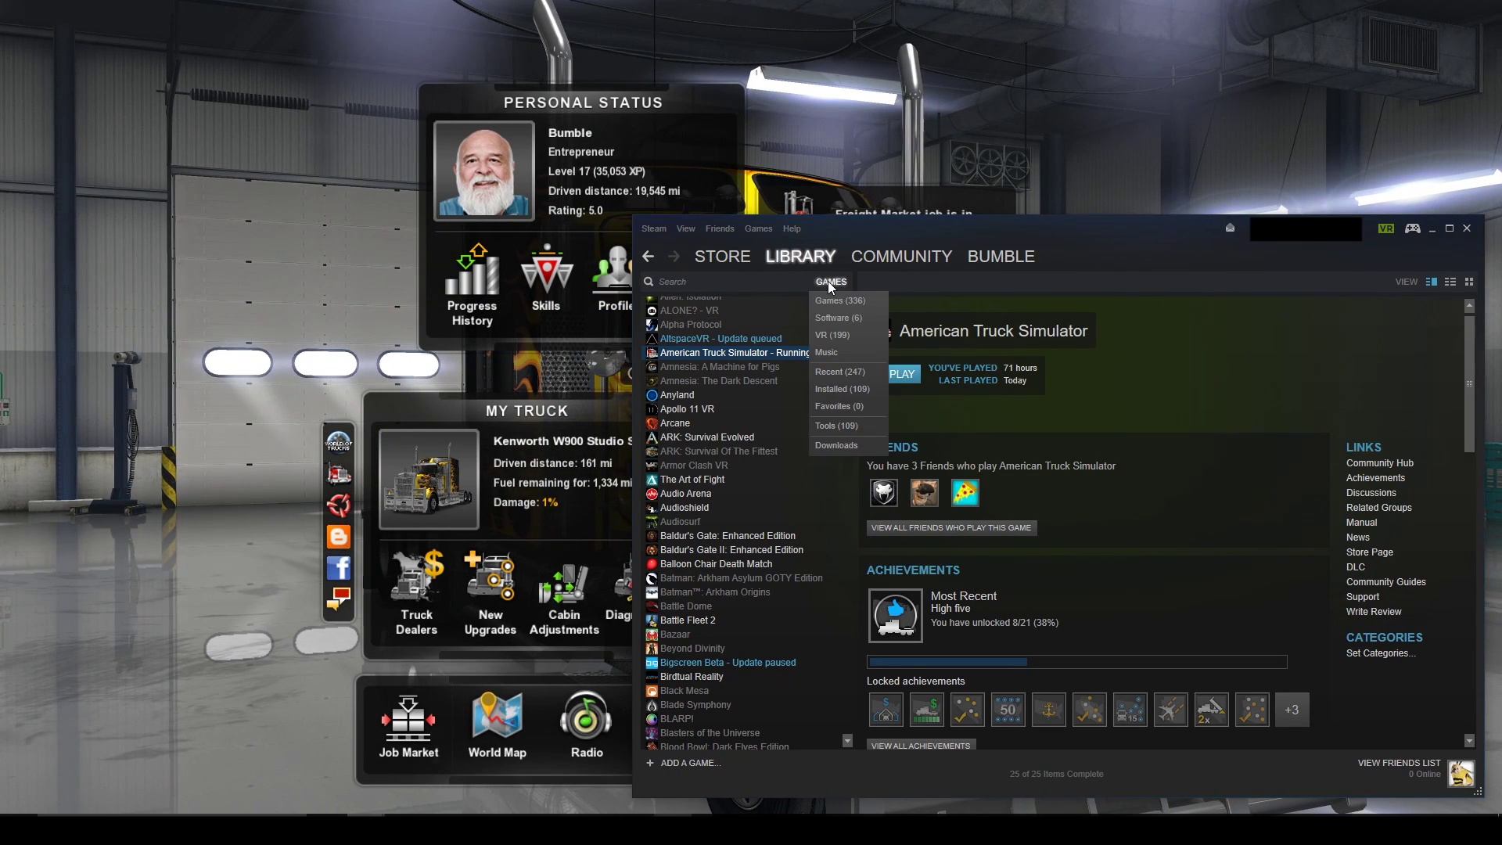
left_click(843, 332)
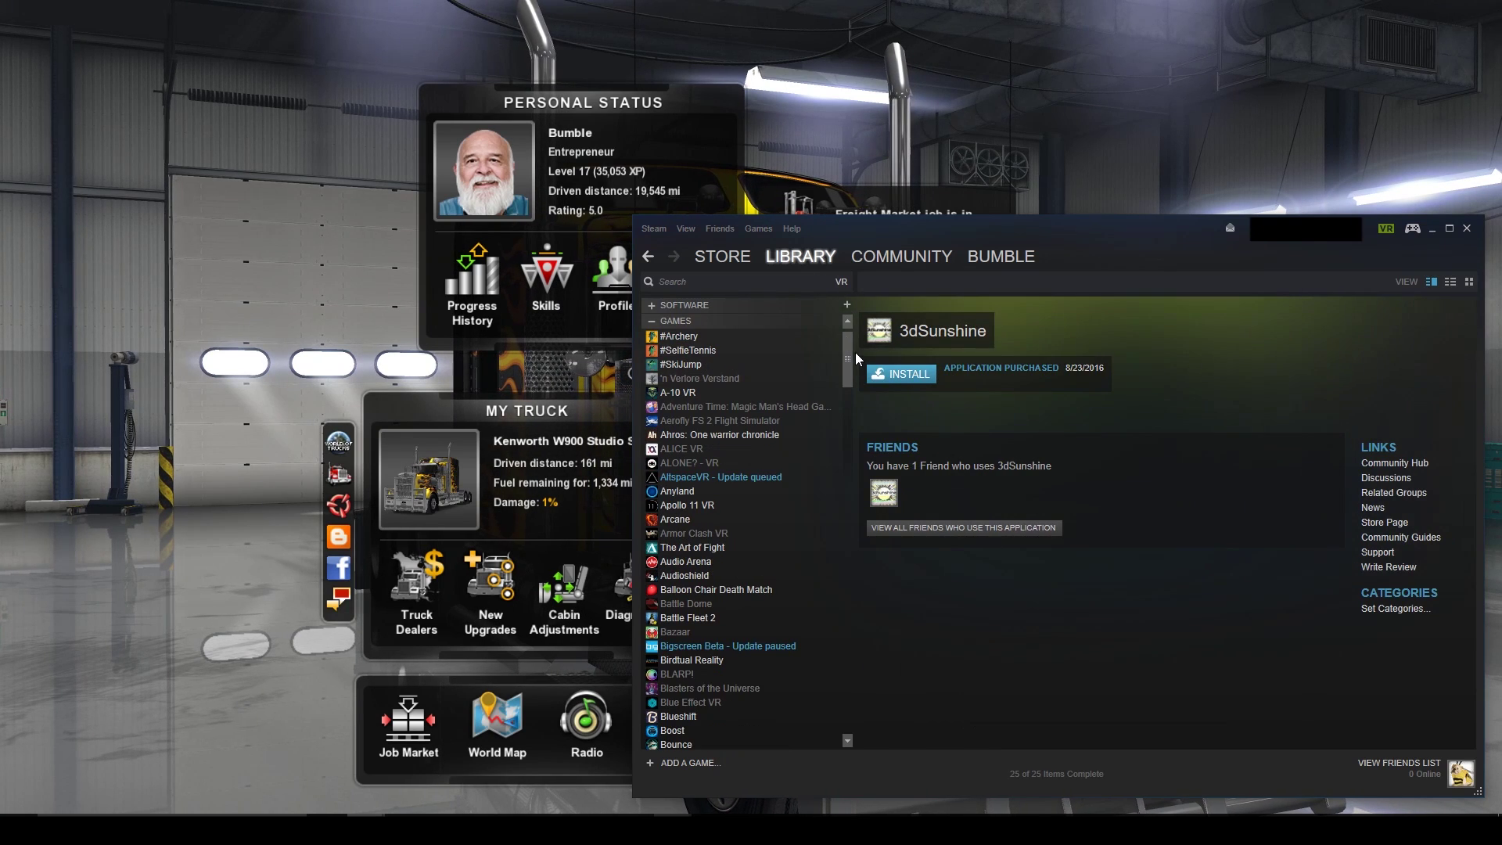
left_click_drag(849, 350, 823, 744)
left_click(686, 743)
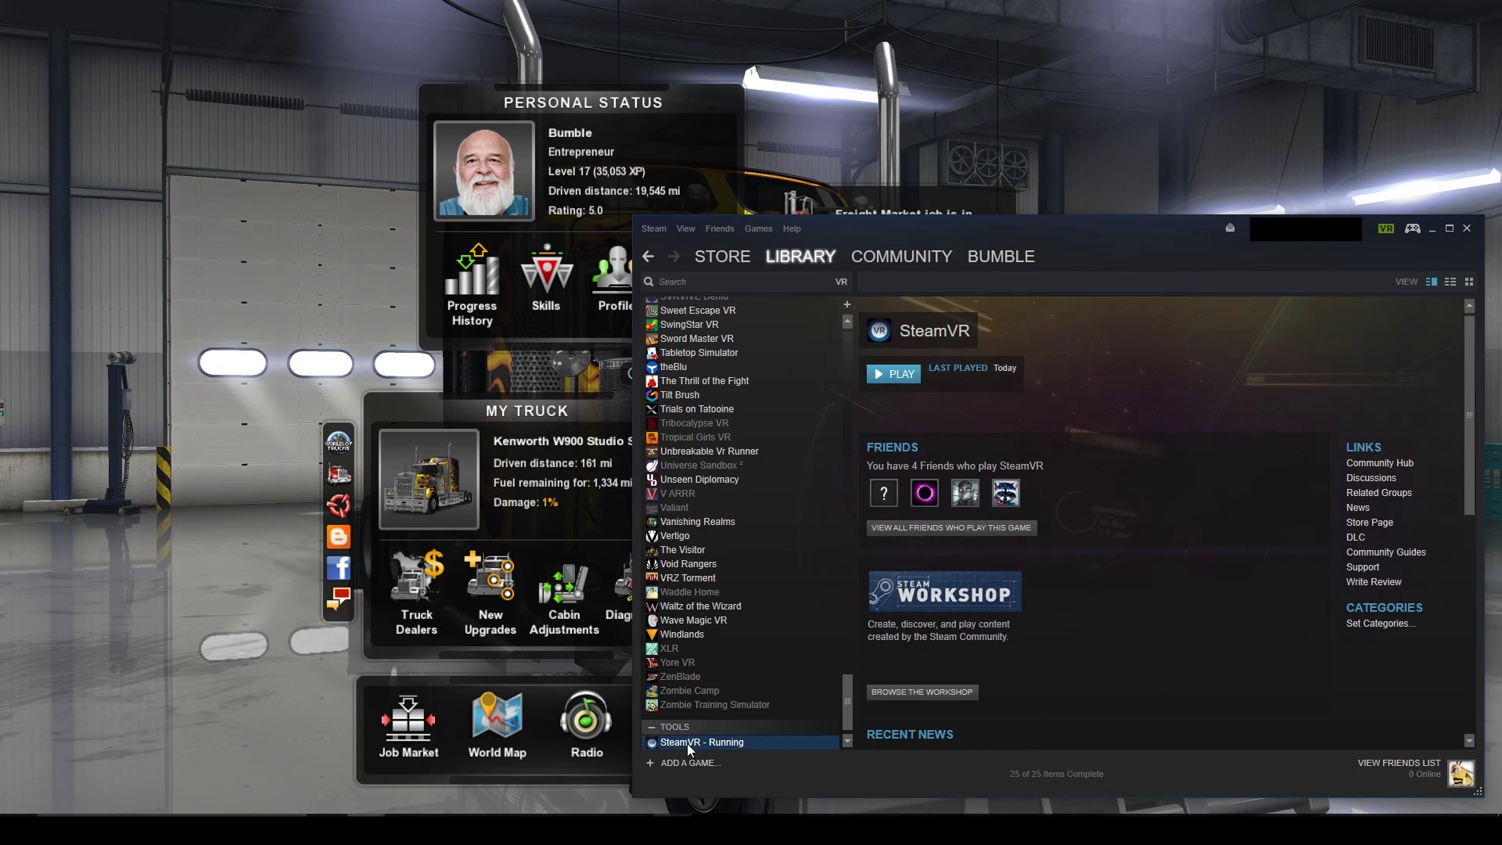
right_click(673, 743)
left_click(697, 731)
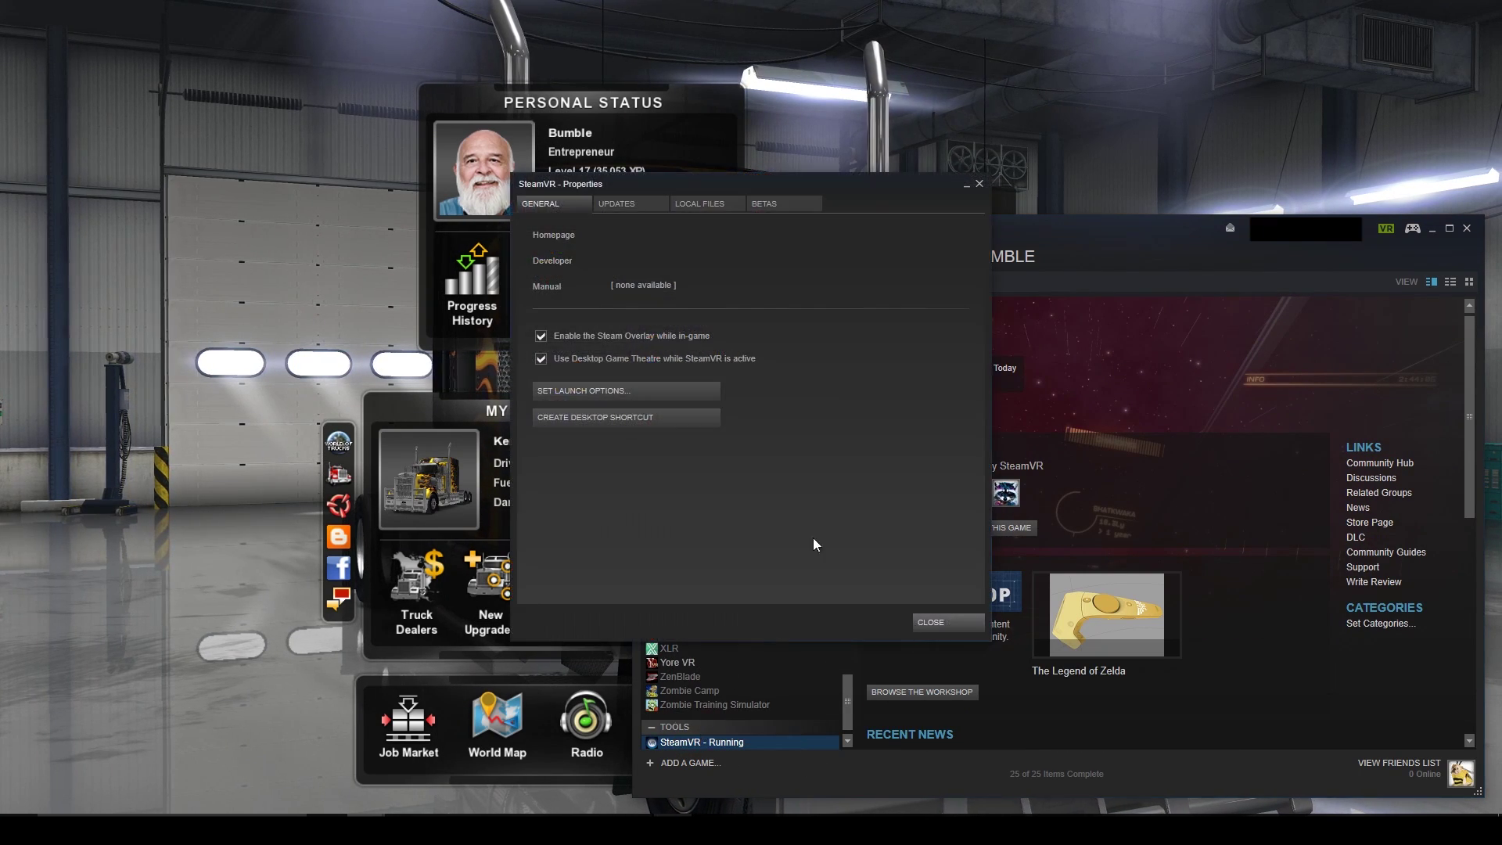
Step: Opt SteamVR into the "beta - SteamVR Beta Update" branch and close its properties
left_click(787, 204)
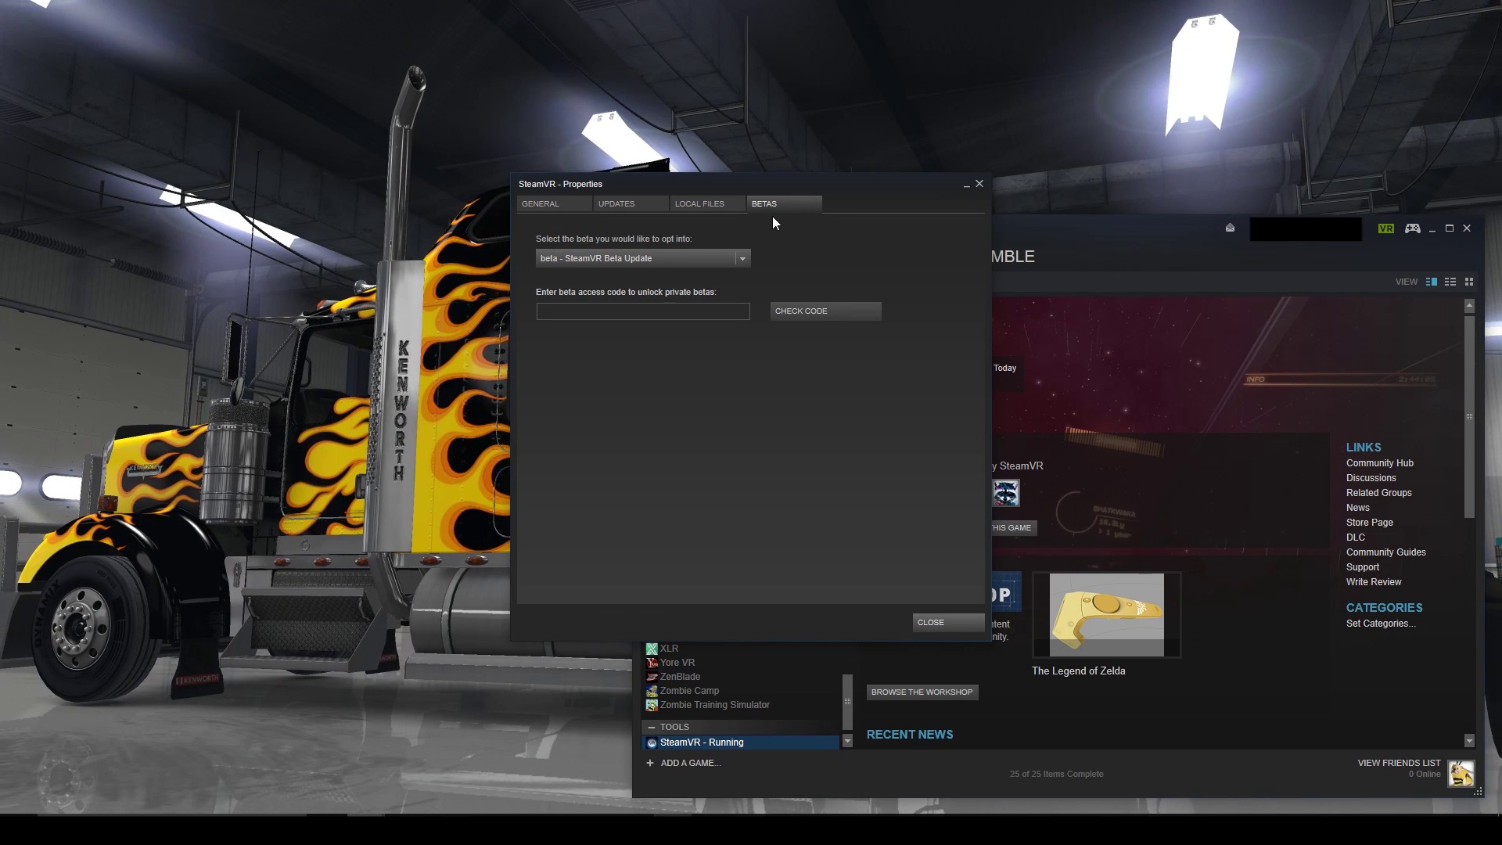
left_click(743, 256)
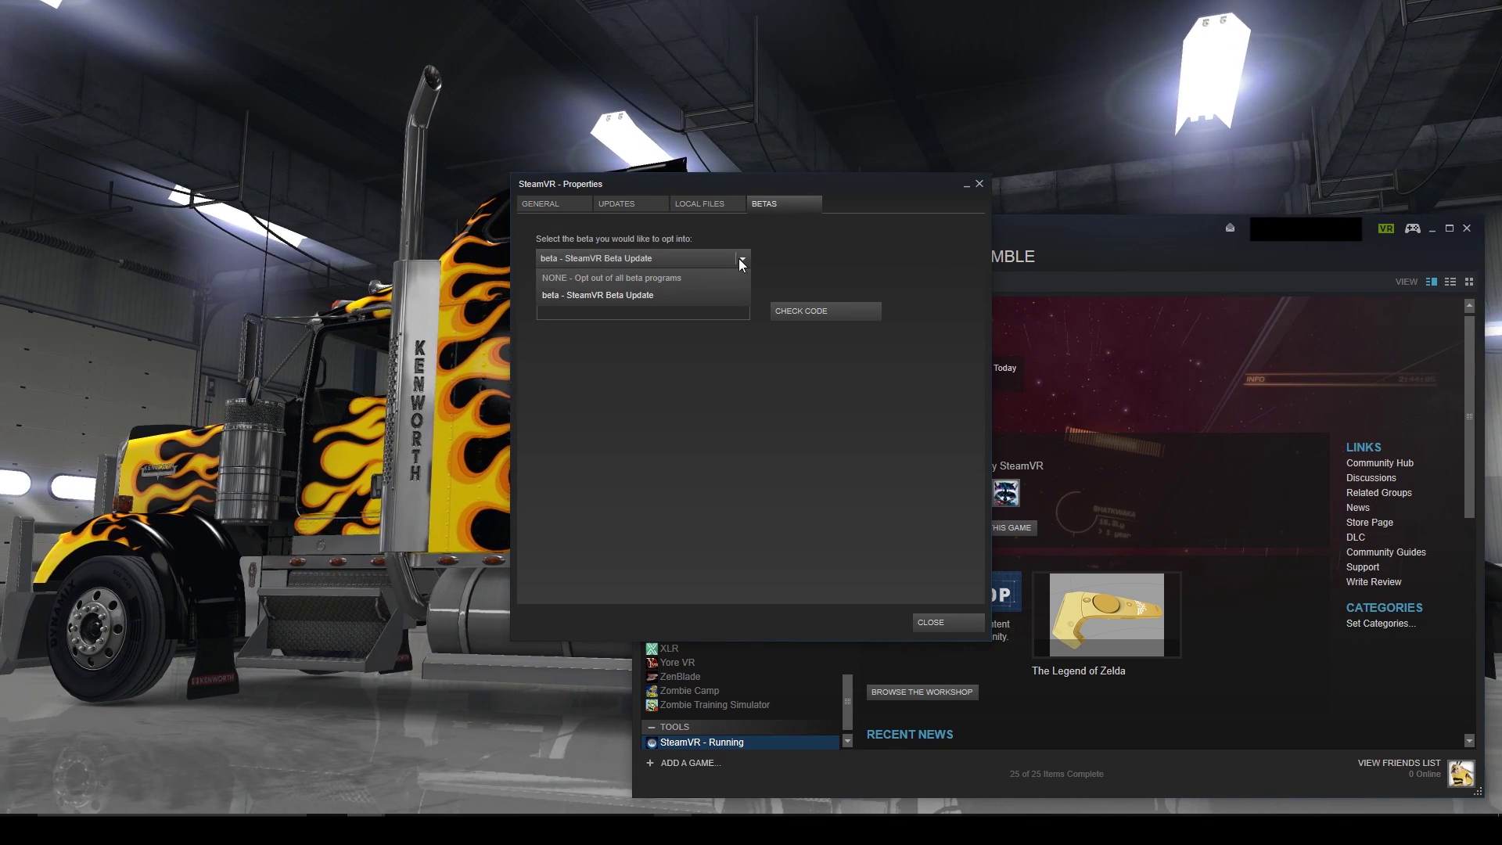
left_click(623, 296)
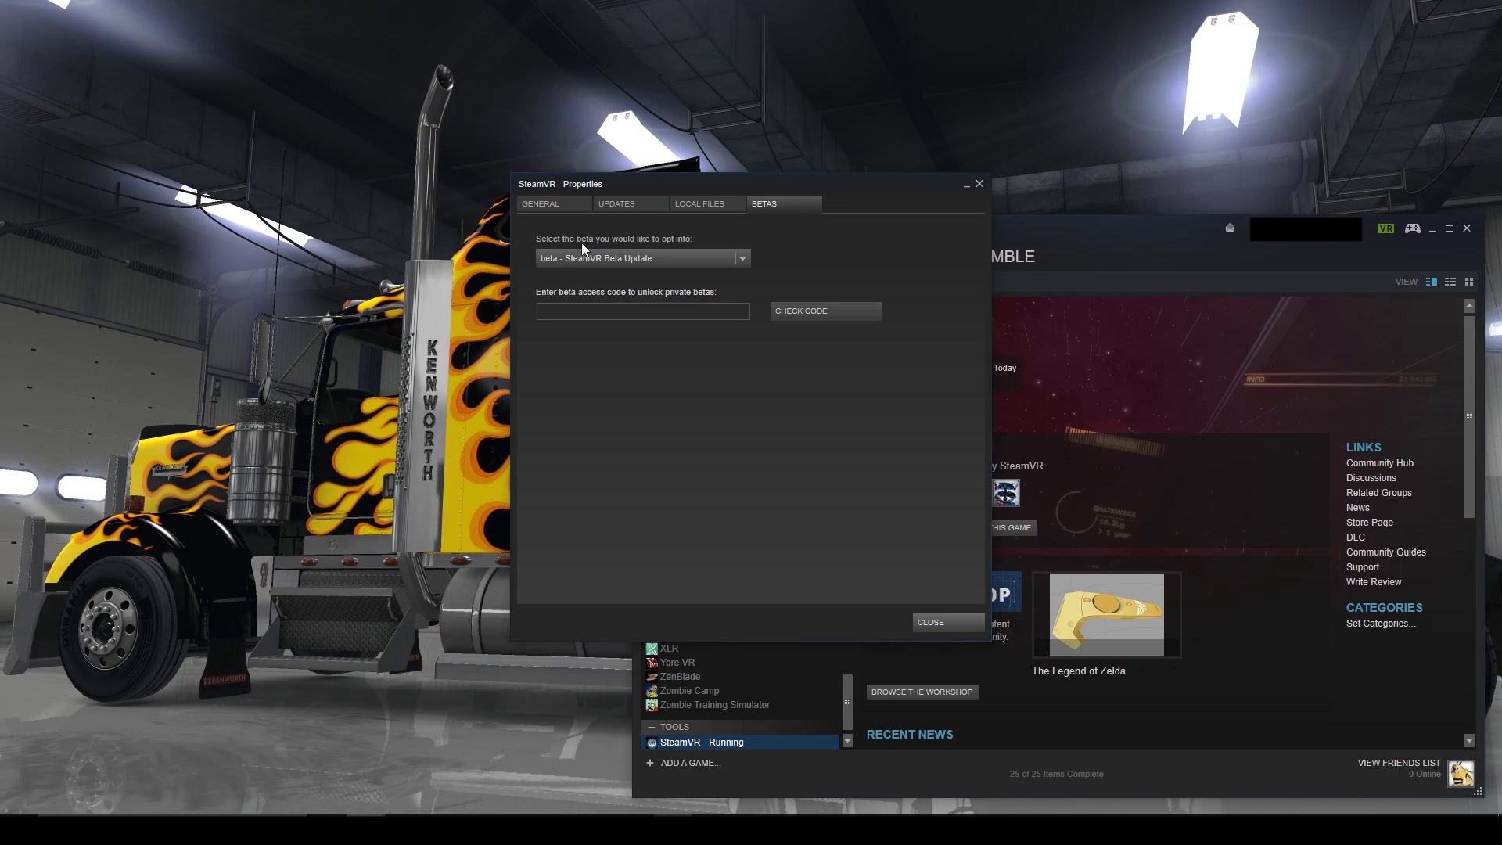
left_click(555, 205)
left_click(939, 619)
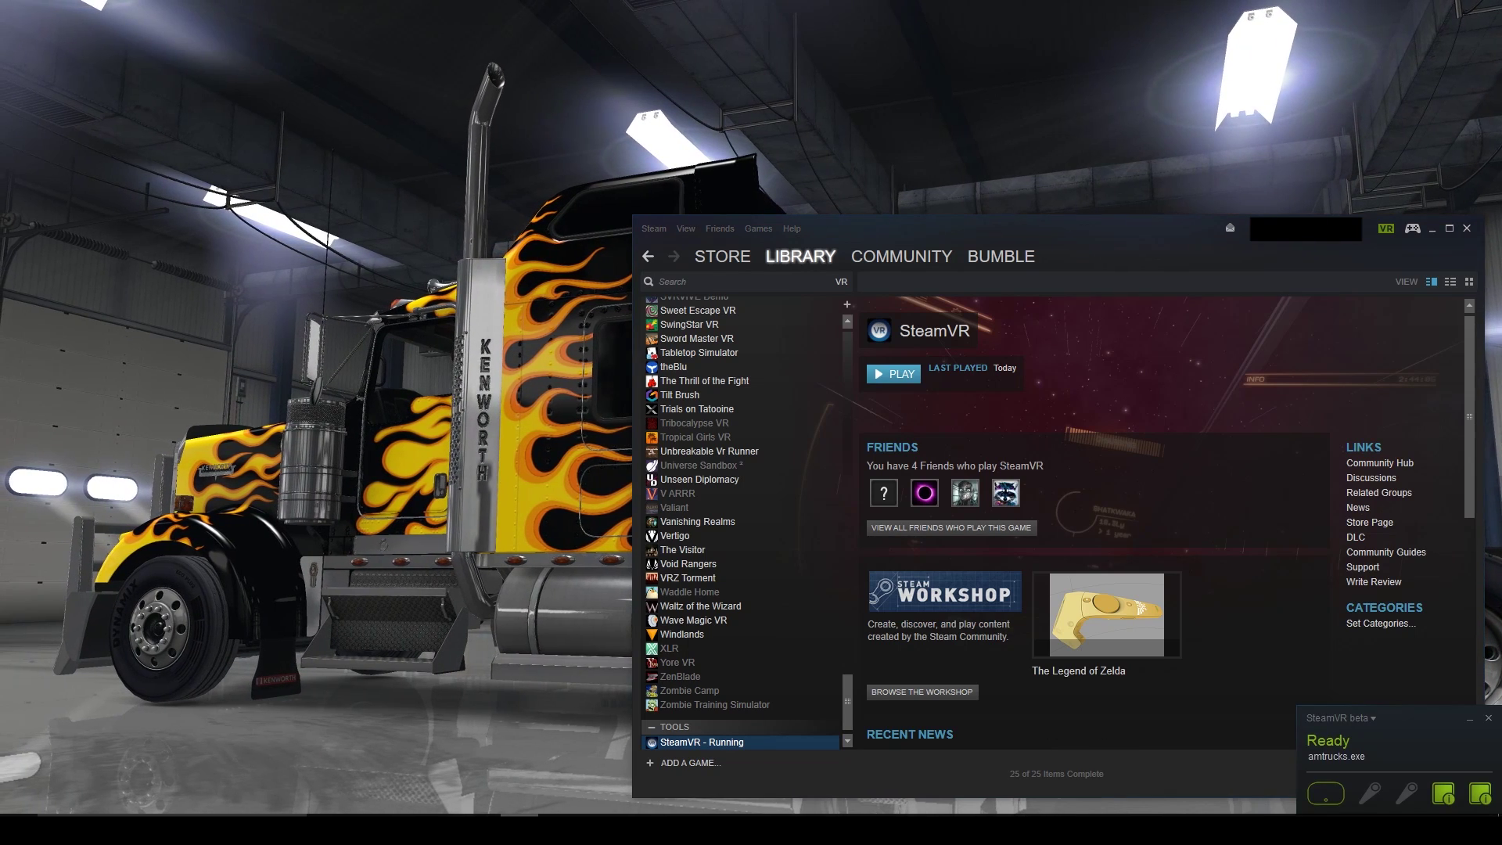
Step: Review the reprojection options in SteamVR's Performance and Developer settings, and close the settings
left_click(1363, 717)
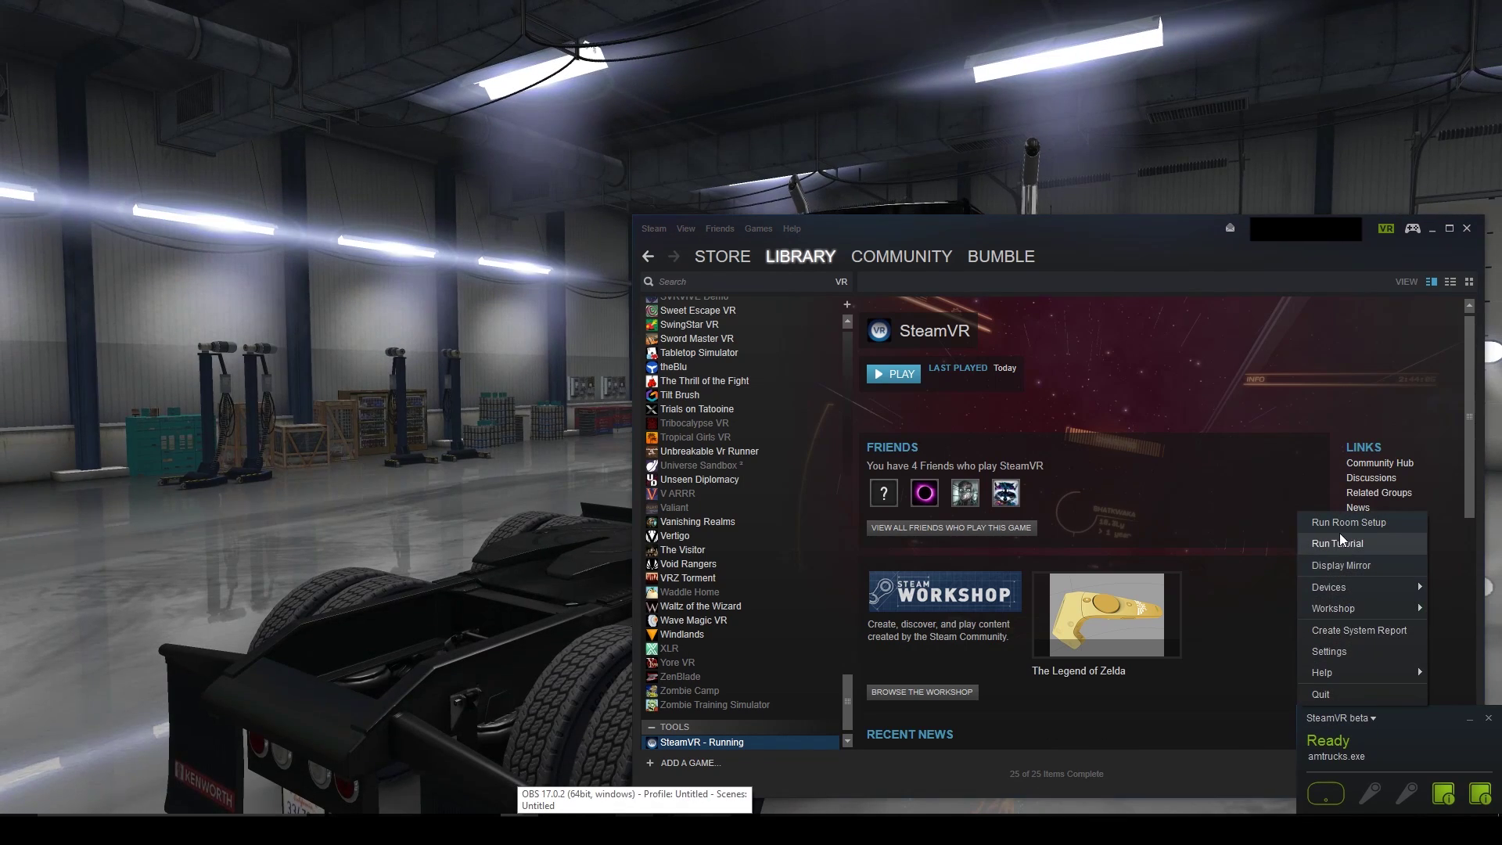
left_click(1334, 655)
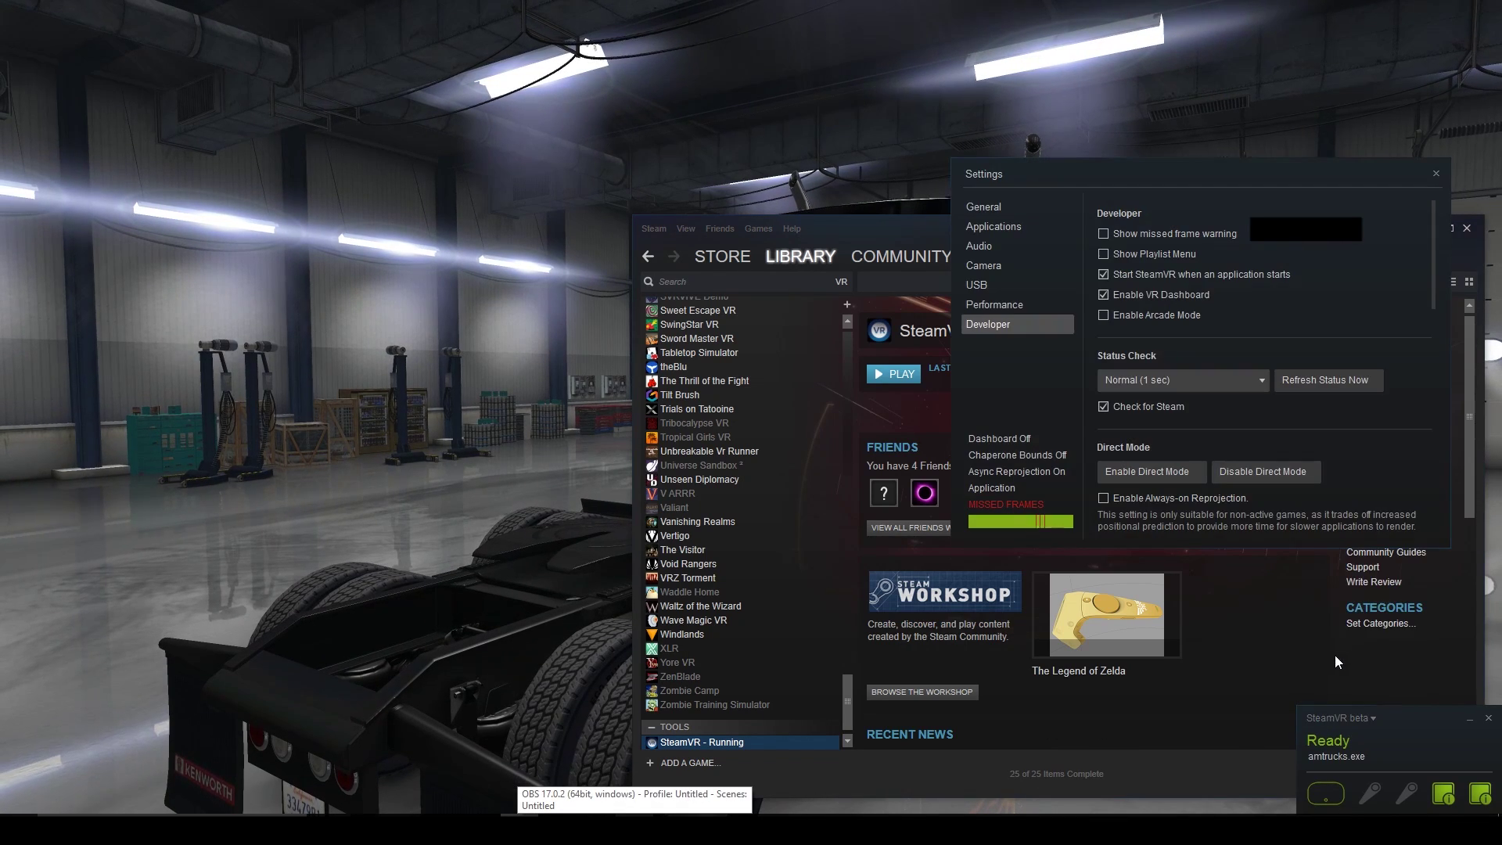
left_click(1025, 307)
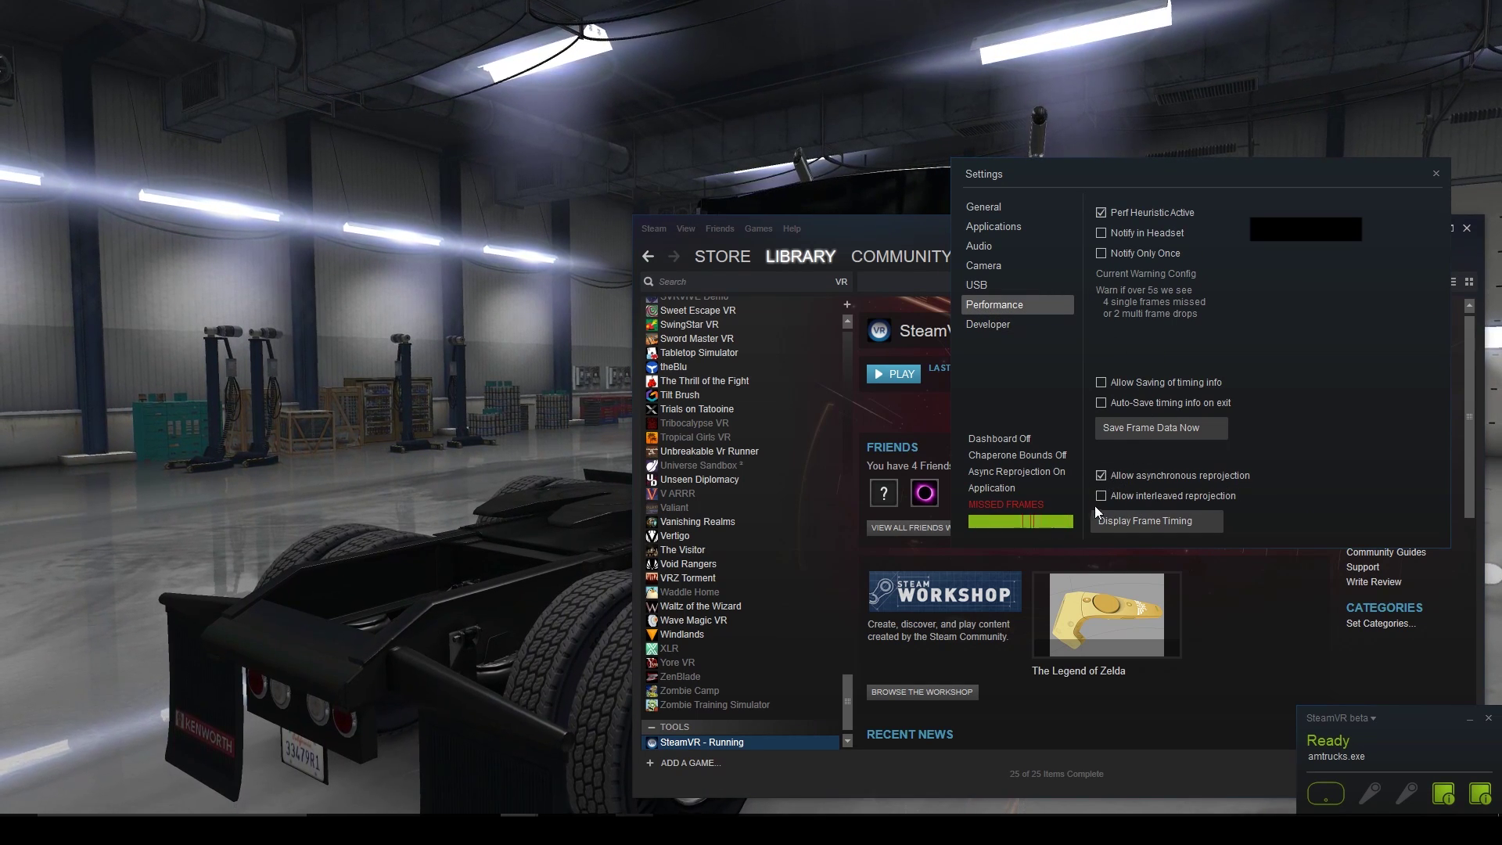
left_click(1015, 324)
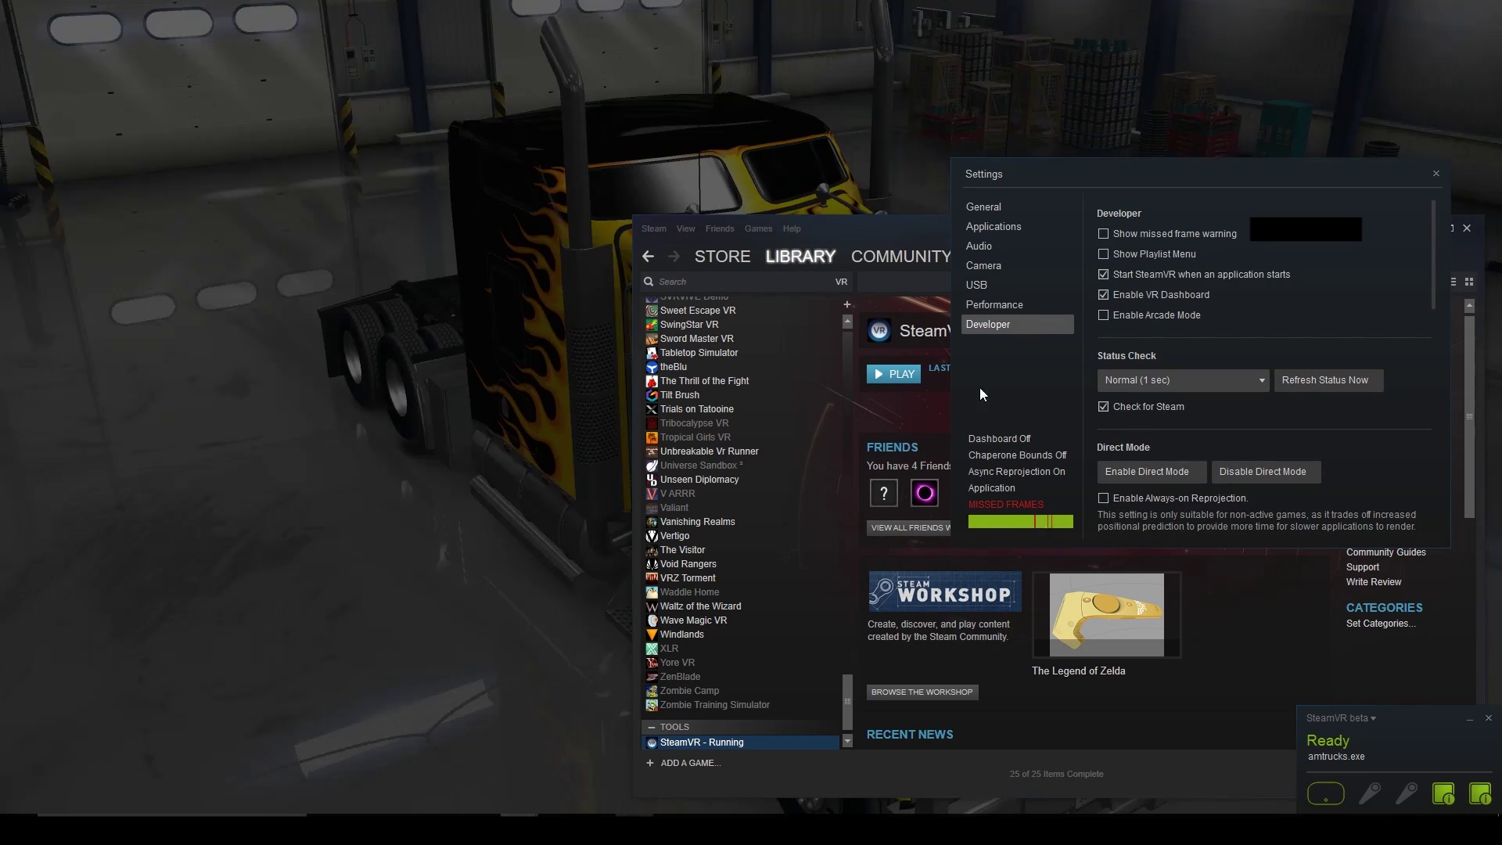
left_click(989, 304)
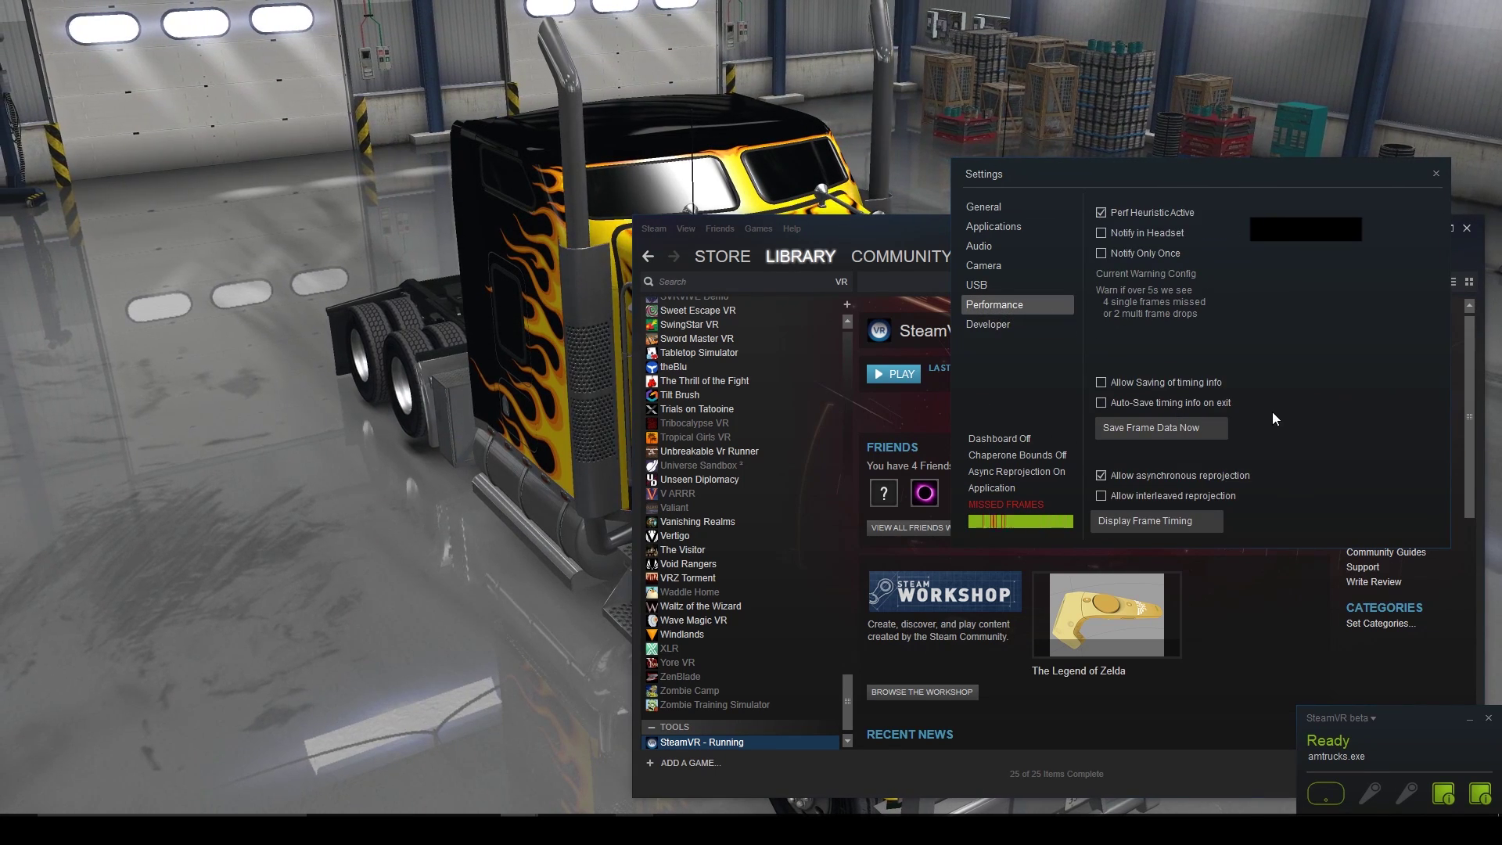
key("Escape")
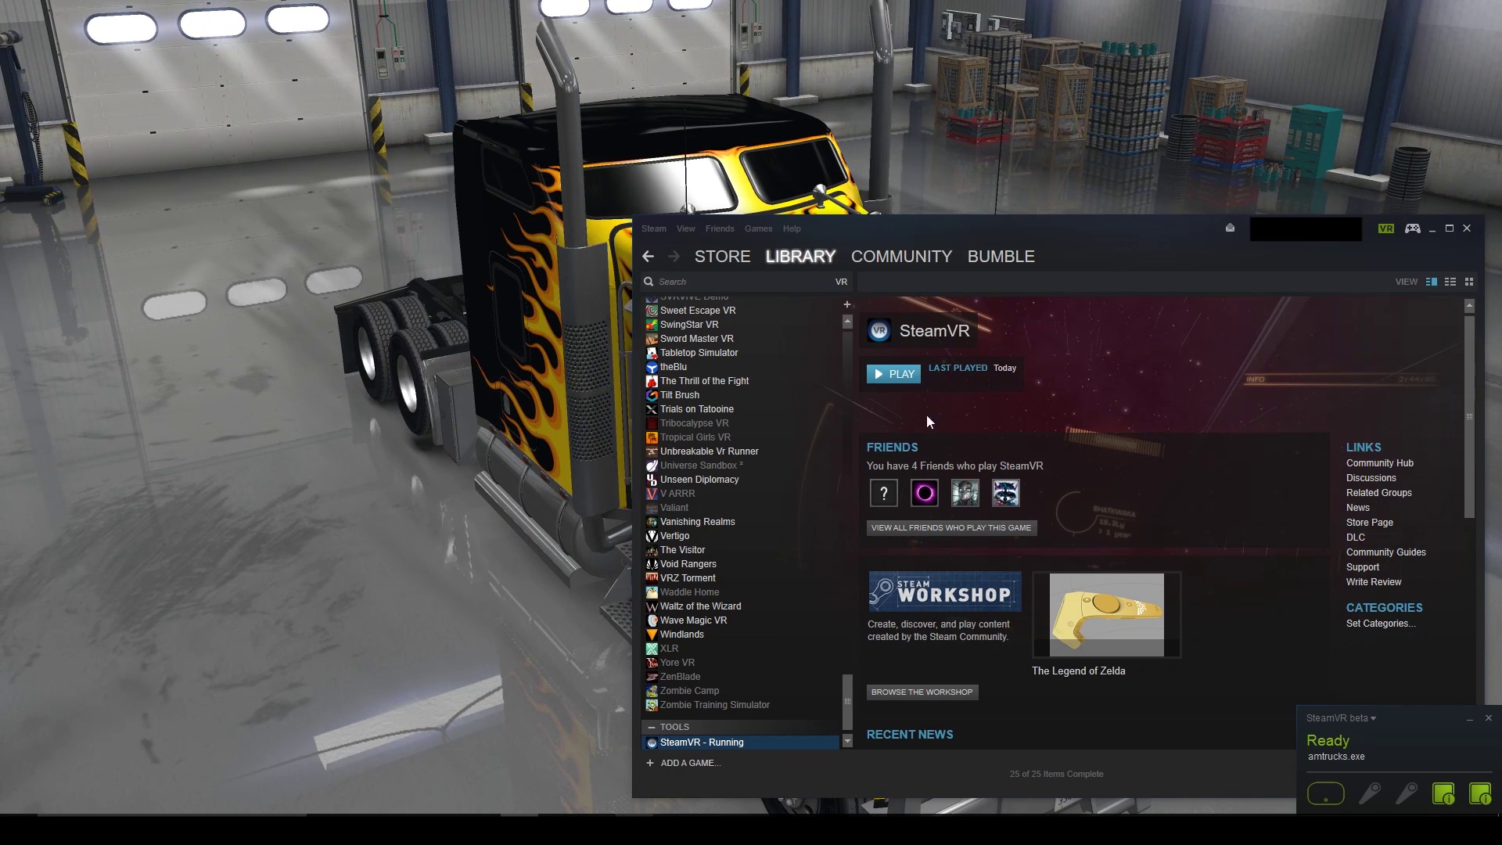